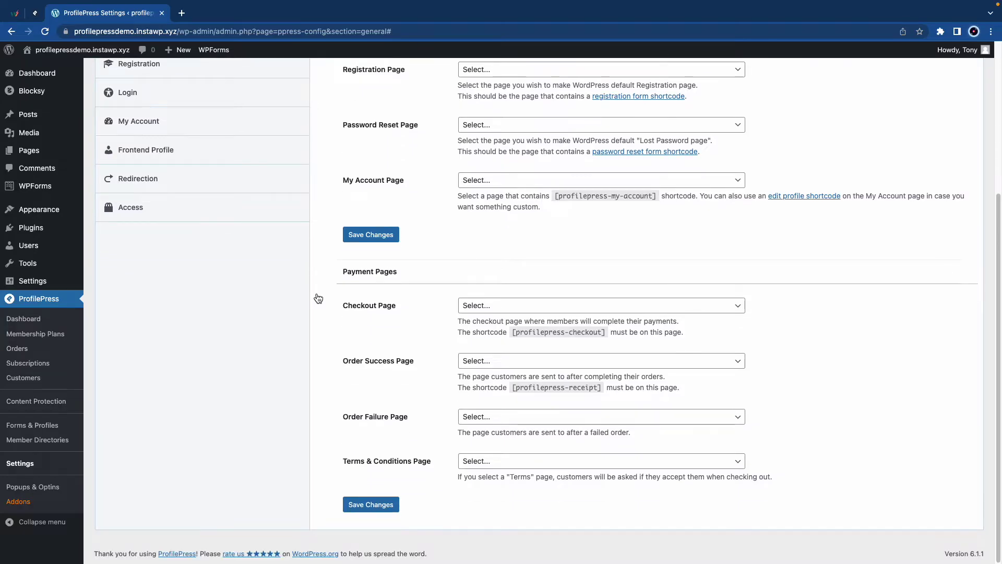
# - Leave the Login Page setting unset and open the login form shortcode link in a new tab
pyautogui.scroll(4, 318, 298)
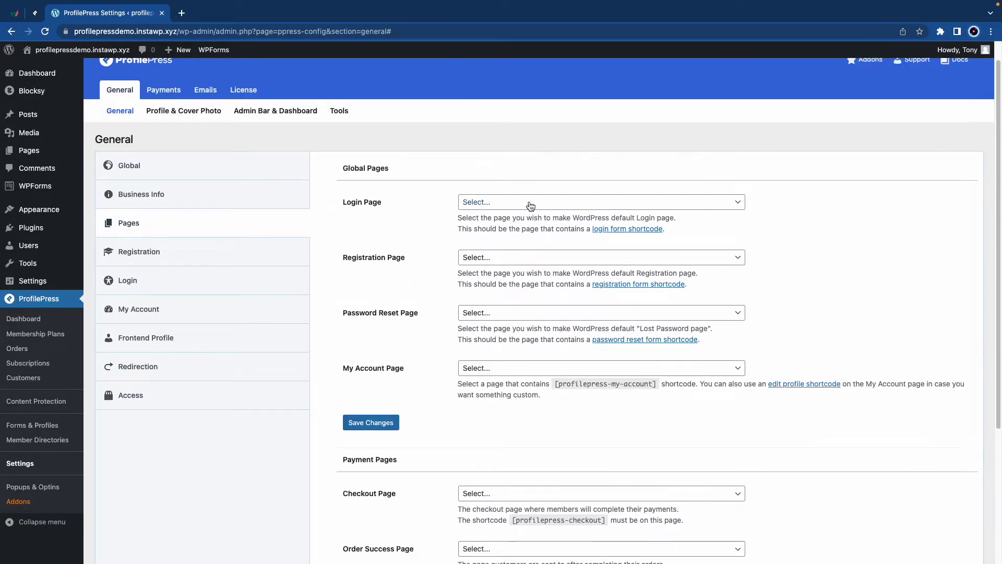
pyautogui.click(530, 205)
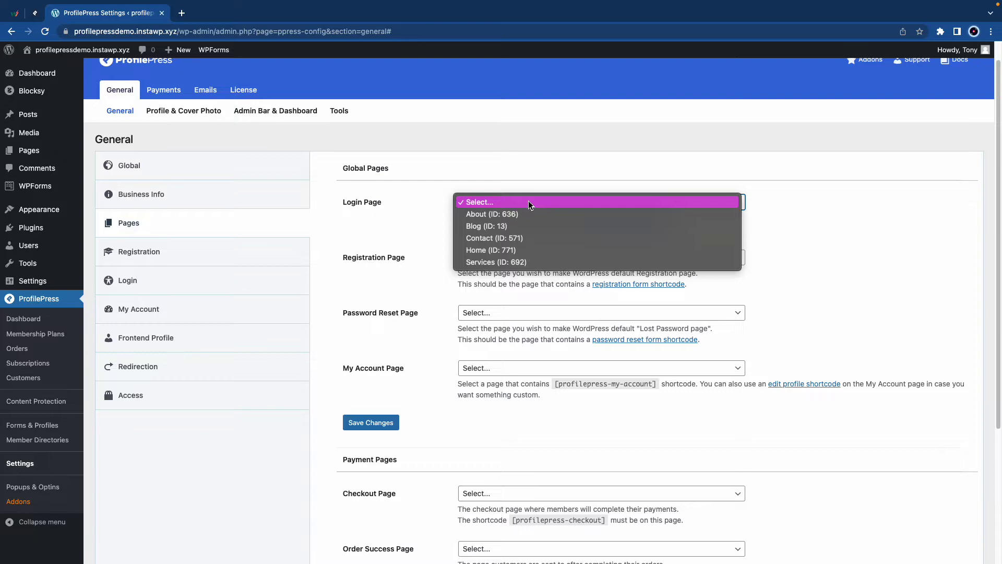
pyautogui.click(422, 226)
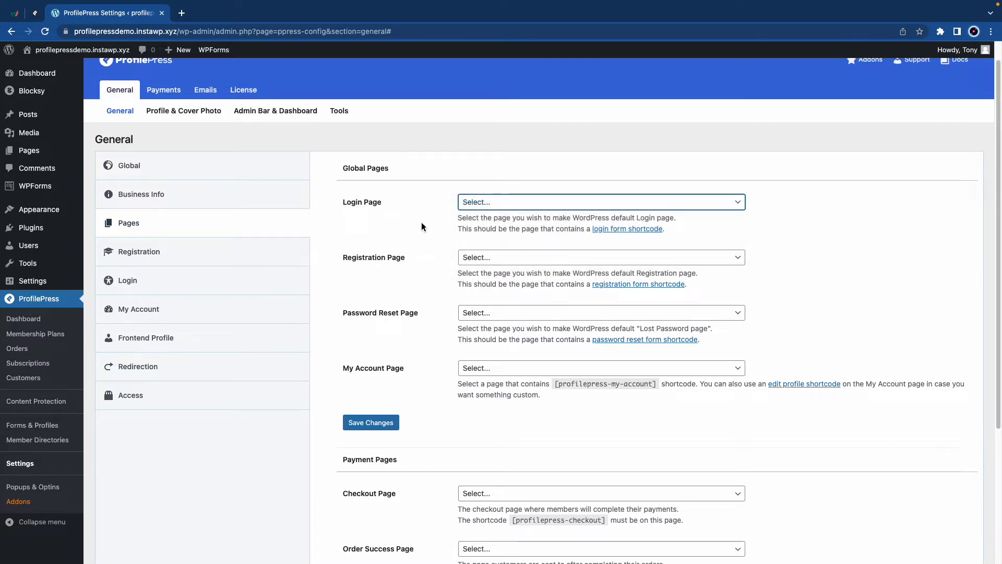
pyautogui.rightClick(618, 230)
pyautogui.click(624, 236)
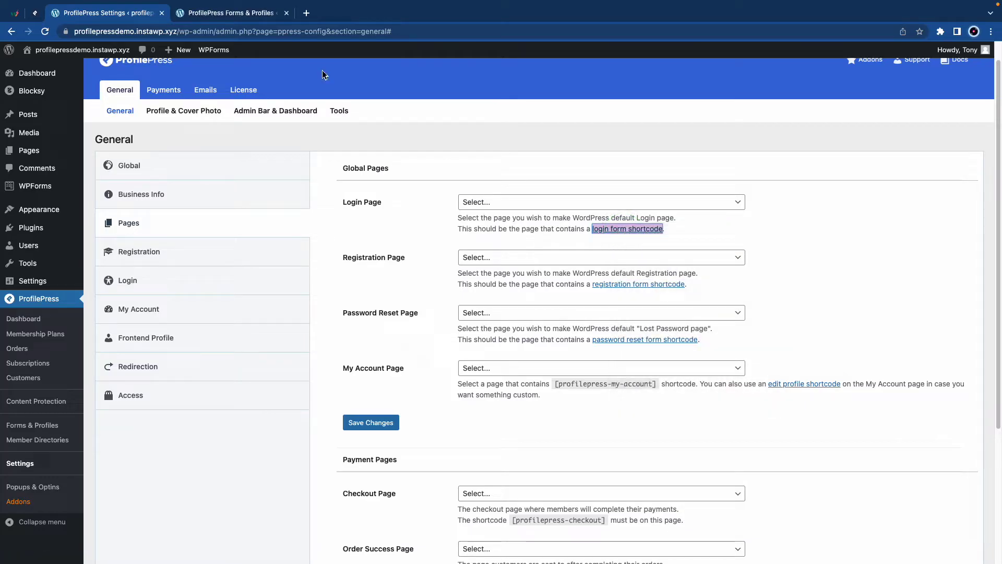
# - Start a drag-and-drop login form named Login from the Bash template
pyautogui.click(264, 14)
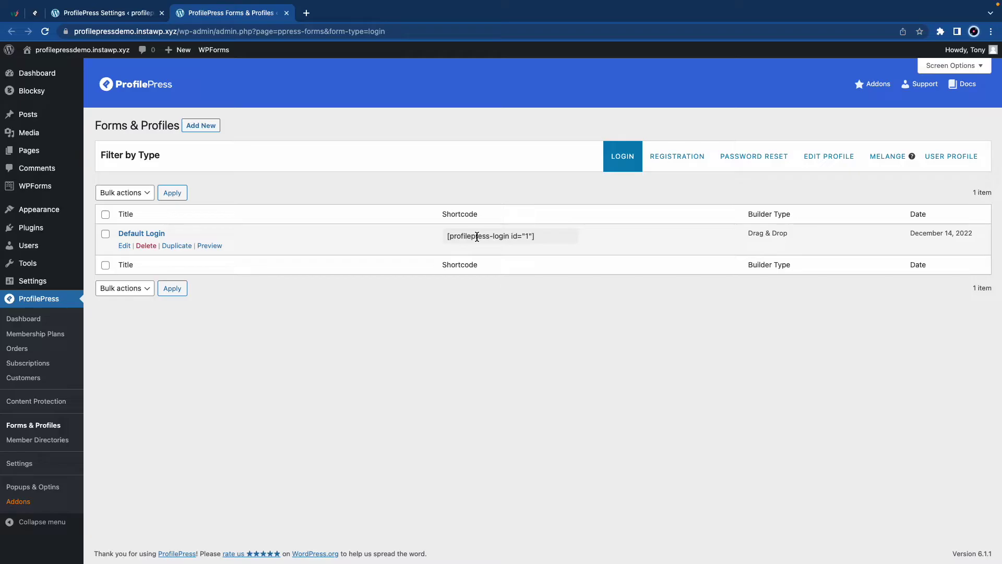
pyautogui.click(215, 128)
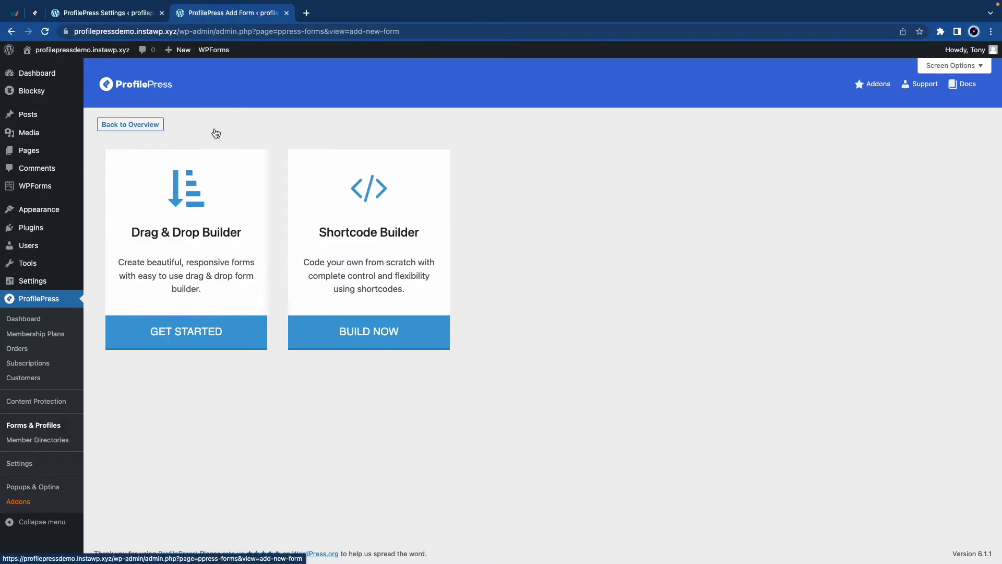
pyautogui.click(202, 210)
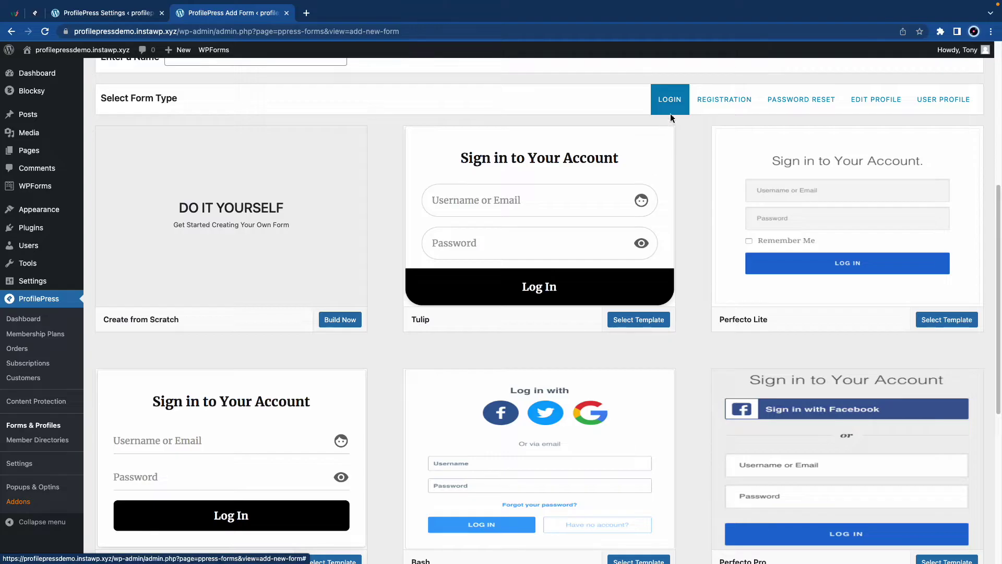
pyautogui.click(724, 100)
pyautogui.click(669, 106)
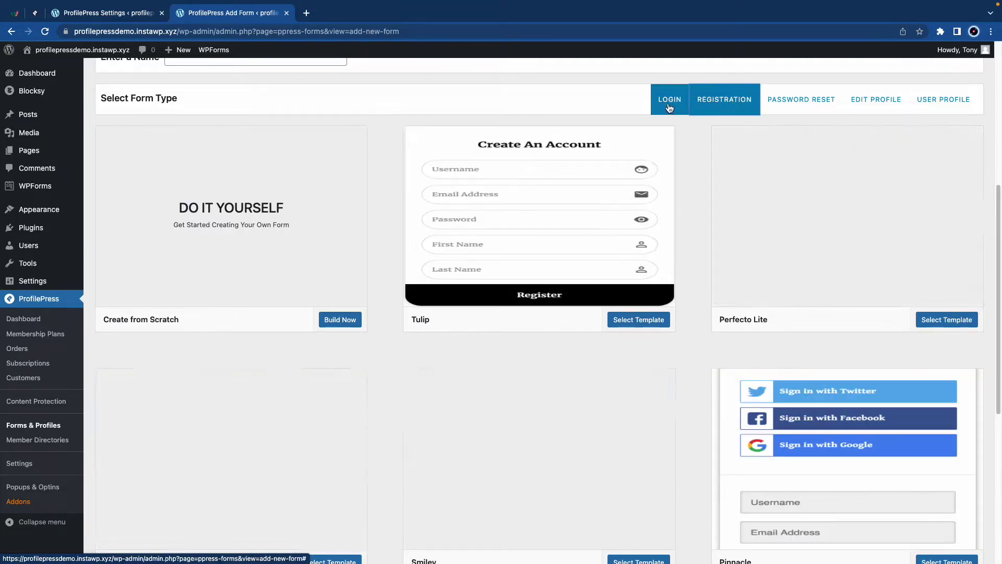
pyautogui.scroll(-3, 524, 313)
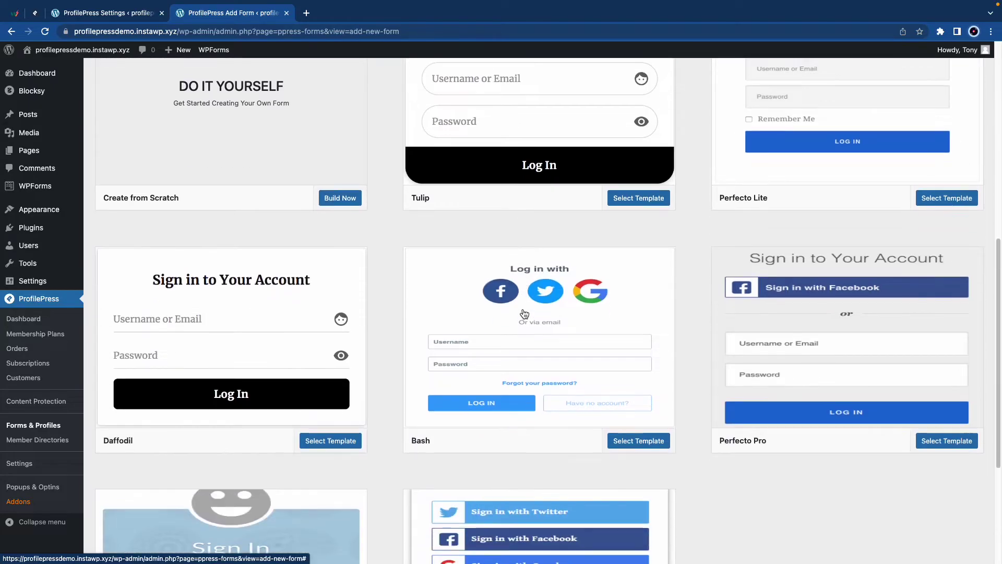
pyautogui.scroll(8, 483, 300)
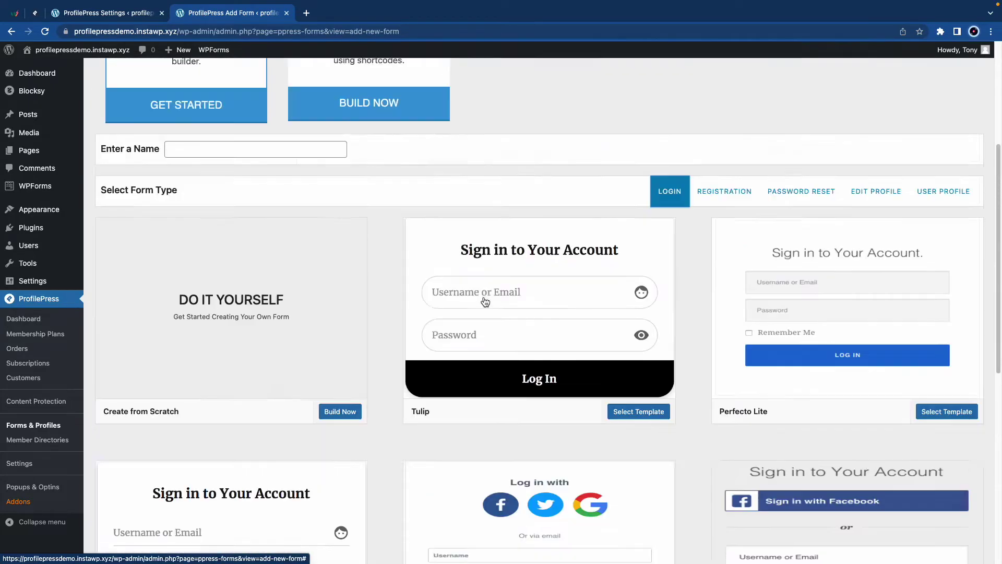
pyautogui.click(200, 332)
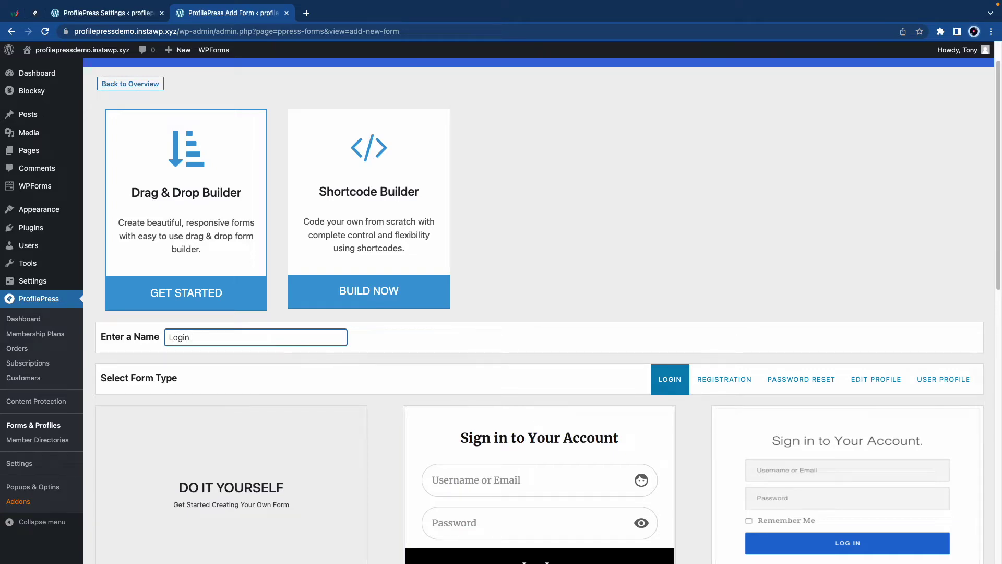
pyautogui.scroll(-12, 437, 350)
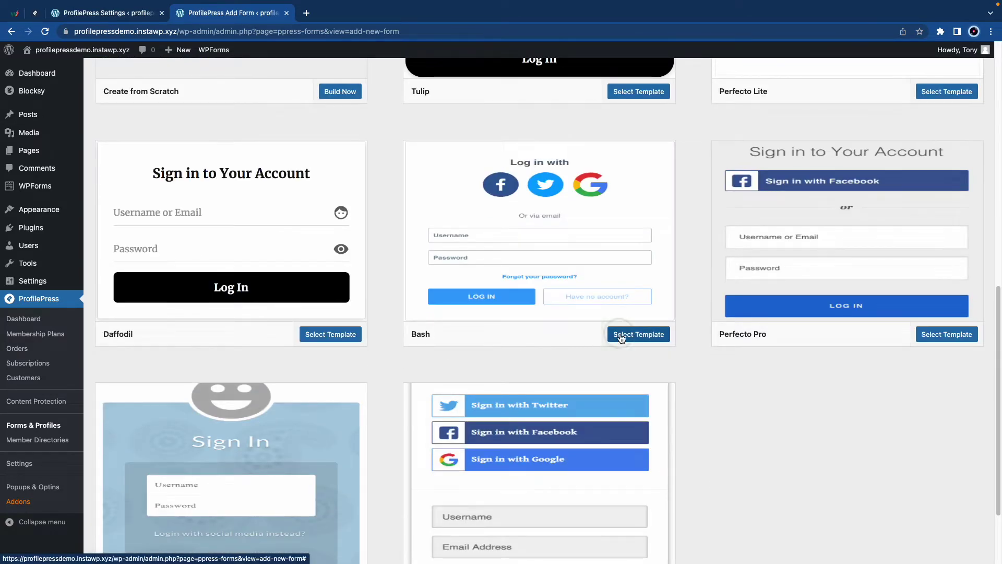
pyautogui.click(621, 338)
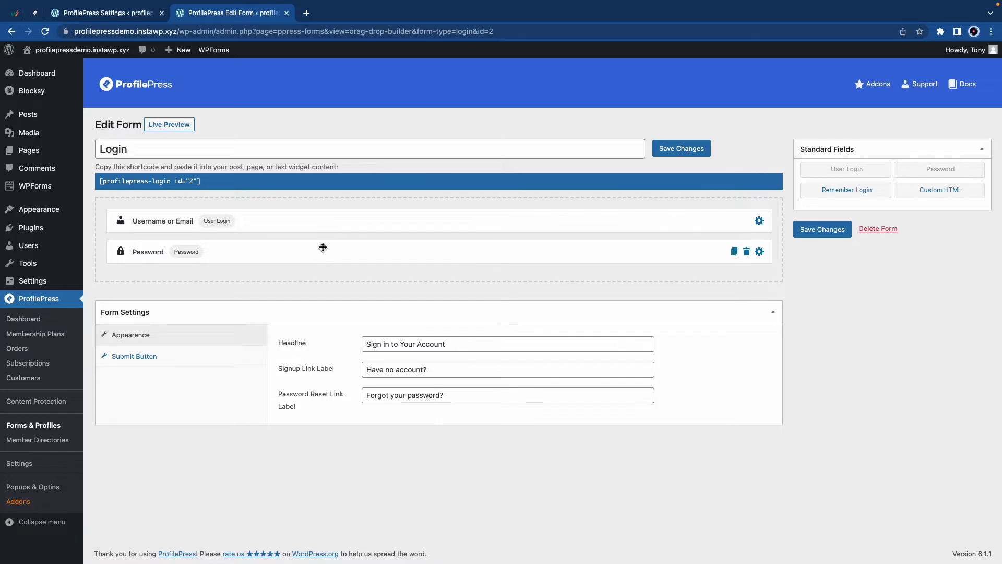
# - Reorder the fields, inspect the Username or Email settings, and add then remove Remember Login
pyautogui.moveTo(327, 252)
pyautogui.mouseDown()
pyautogui.moveTo(327, 215)
pyautogui.moveTo(327, 271)
pyautogui.mouseUp()
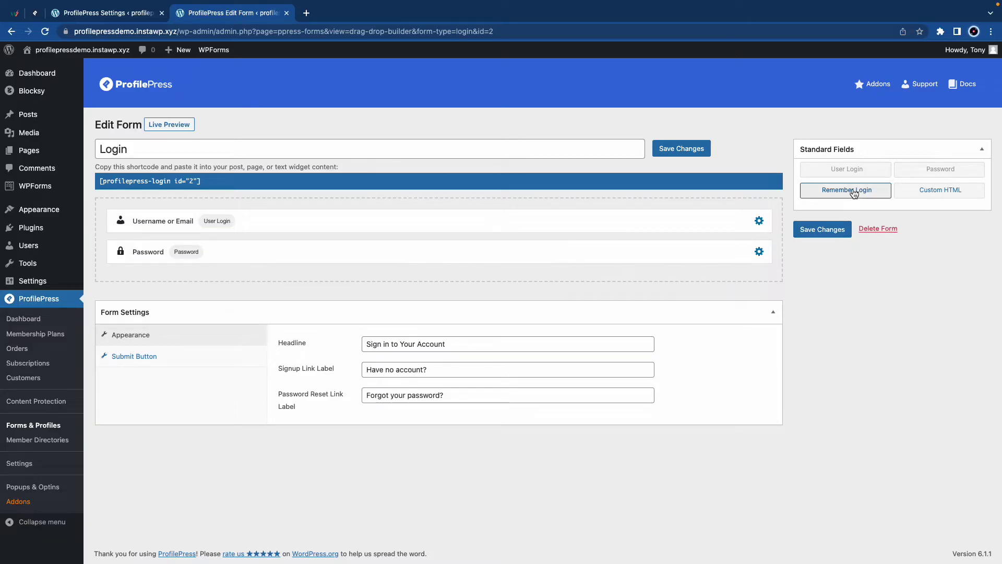
pyautogui.moveTo(846, 190); pyautogui.dragTo(298, 289)
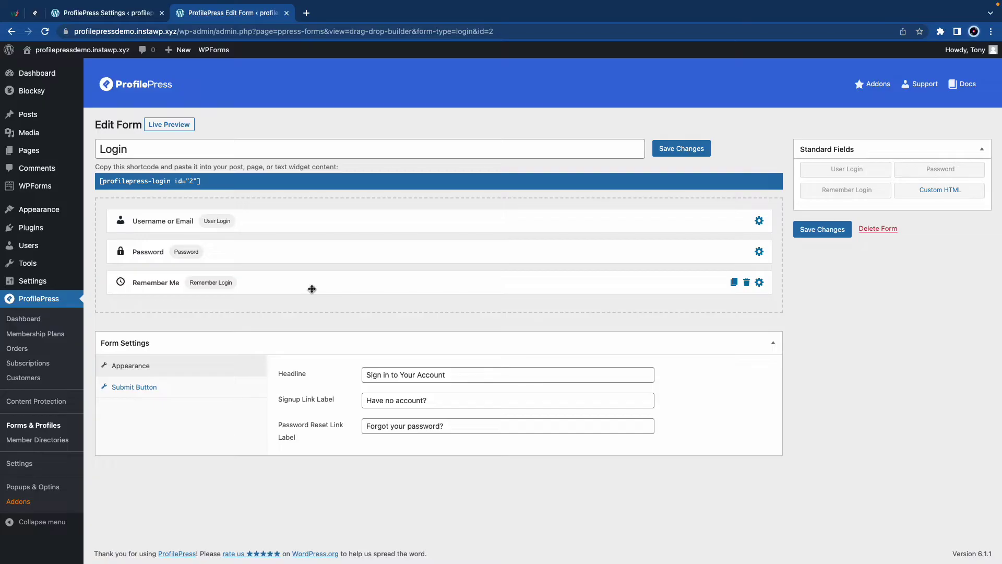
pyautogui.click(760, 221)
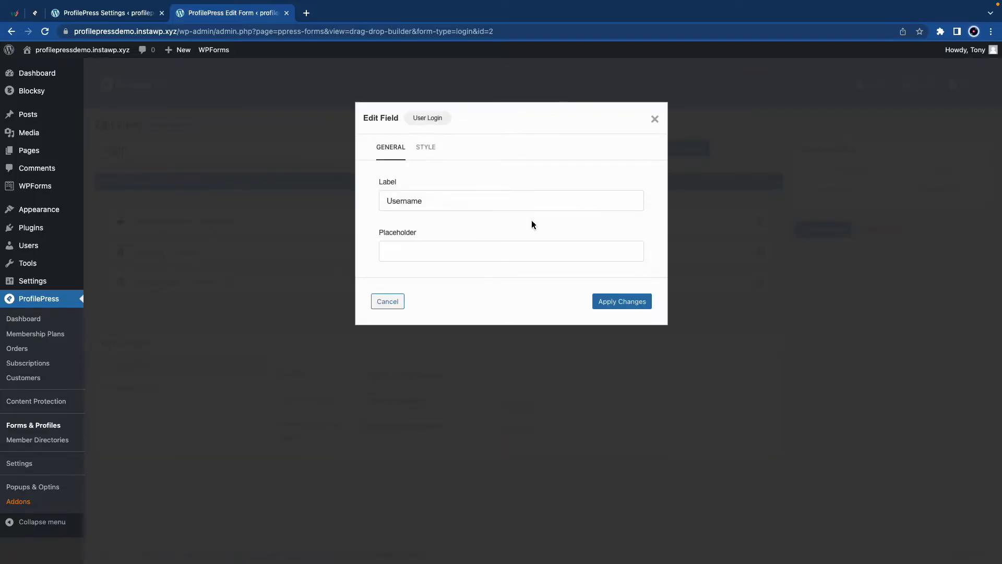
pyautogui.click(427, 149)
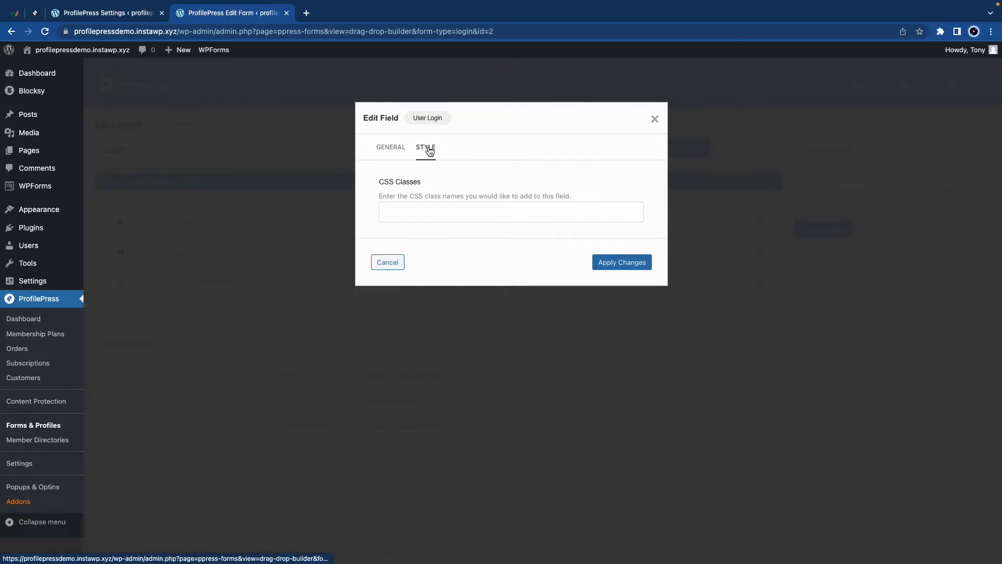
pyautogui.click(654, 120)
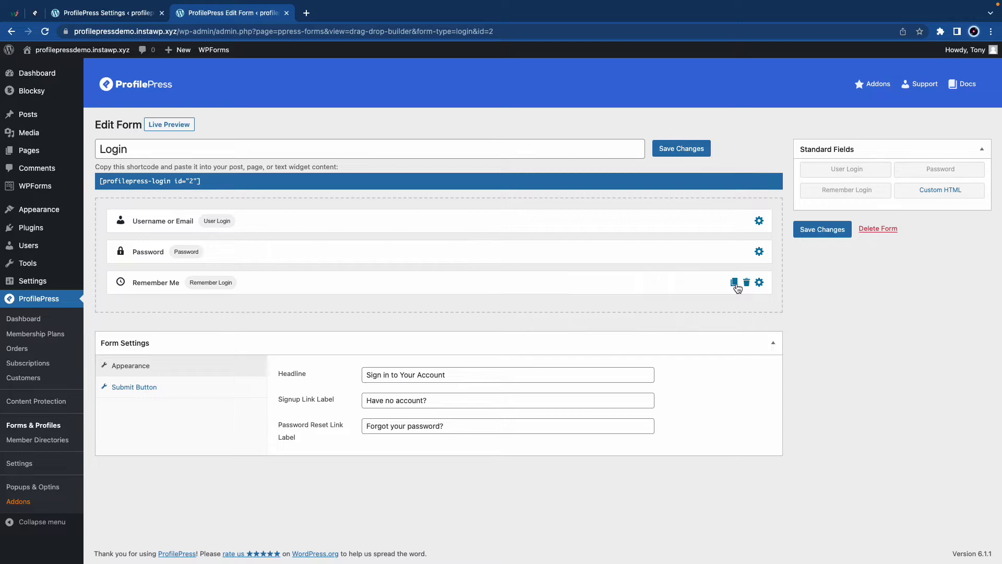
pyautogui.click(746, 284)
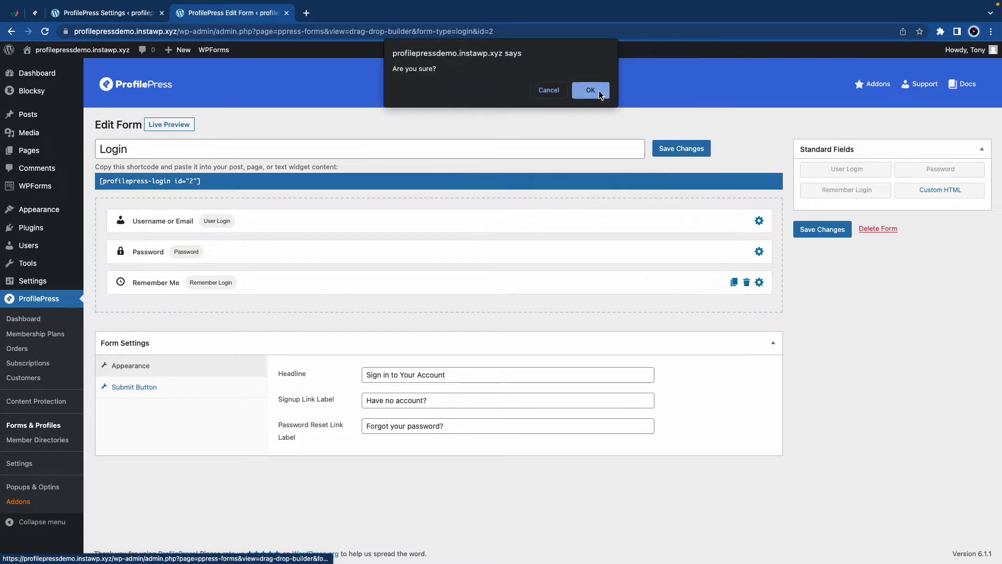
pyautogui.click(590, 90)
# - Duplicate then delete the Password field, review the submit button label, and save the form
pyautogui.click(735, 253)
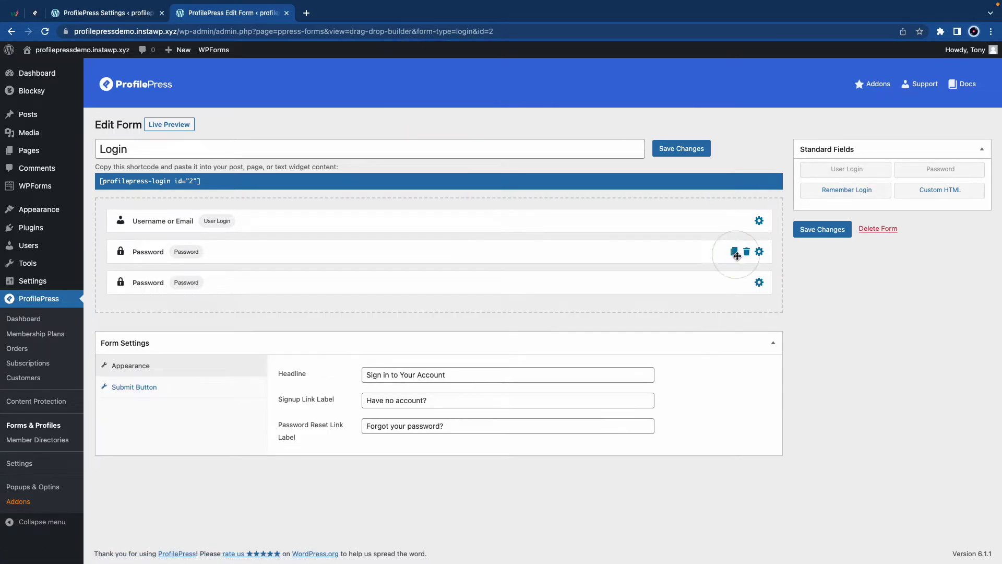
pyautogui.click(746, 283)
pyautogui.click(590, 90)
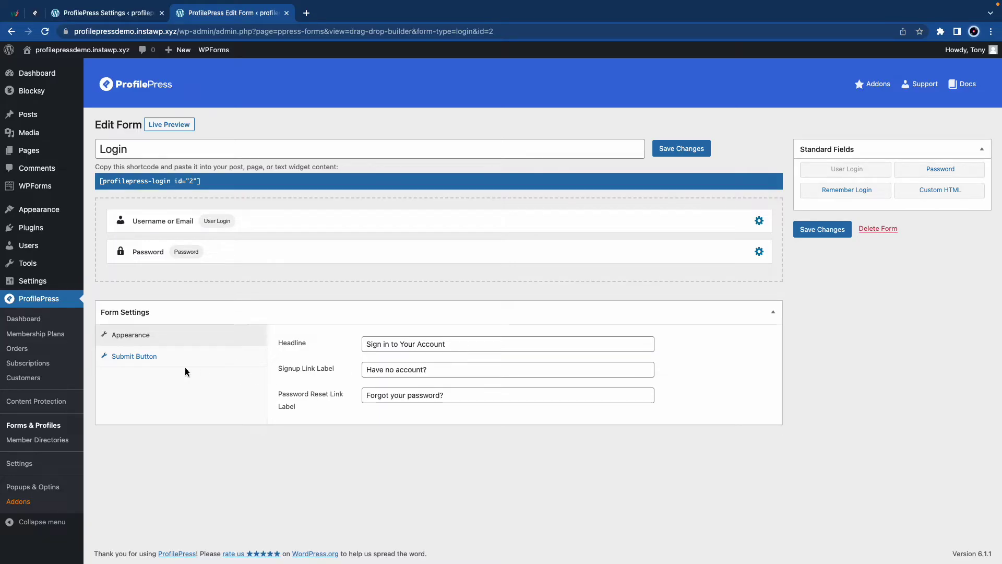
pyautogui.click(157, 358)
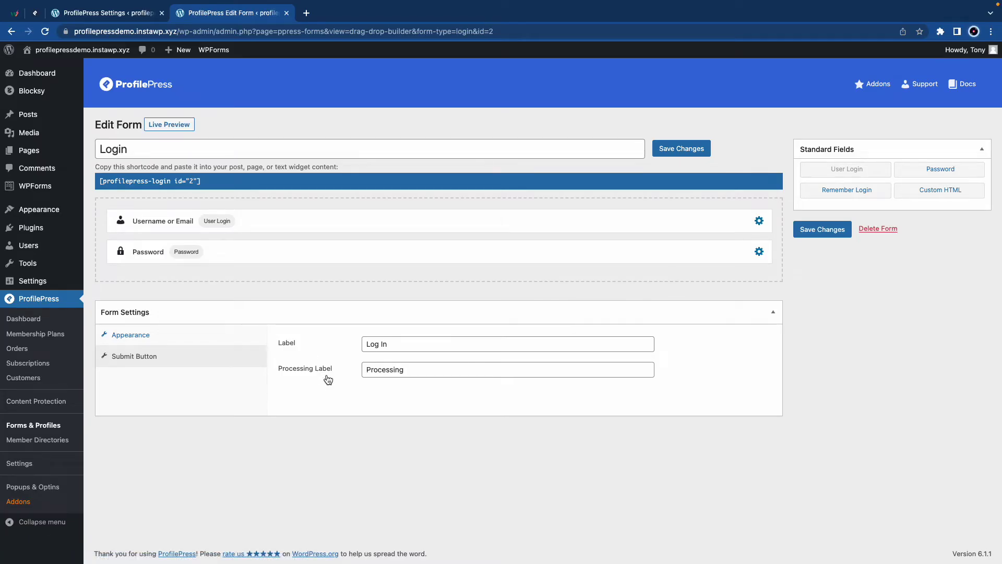
pyautogui.click(681, 150)
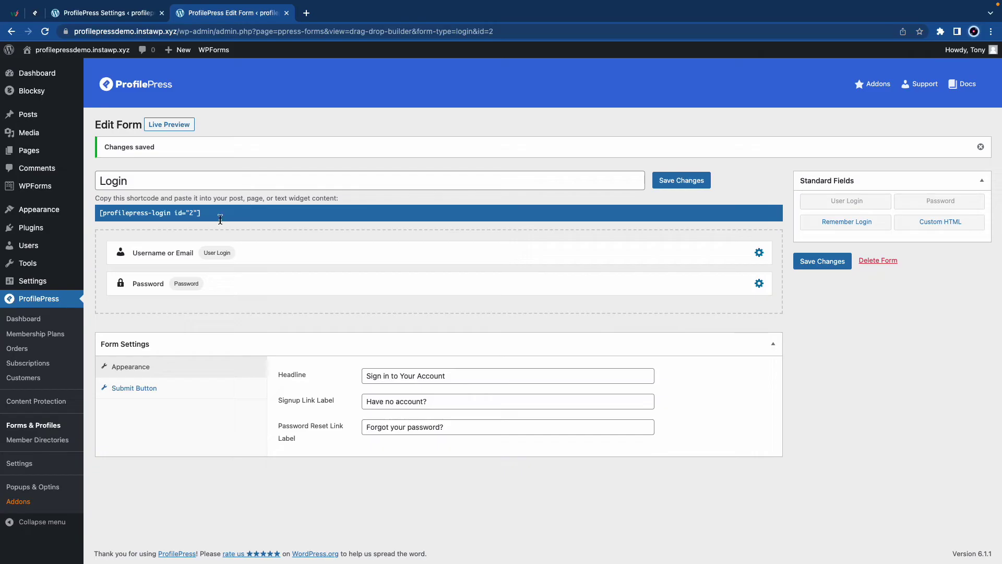
# - Copy the [profilepress-login id="2"] shortcode and open a new page editor in a new tab
pyautogui.click(211, 217)
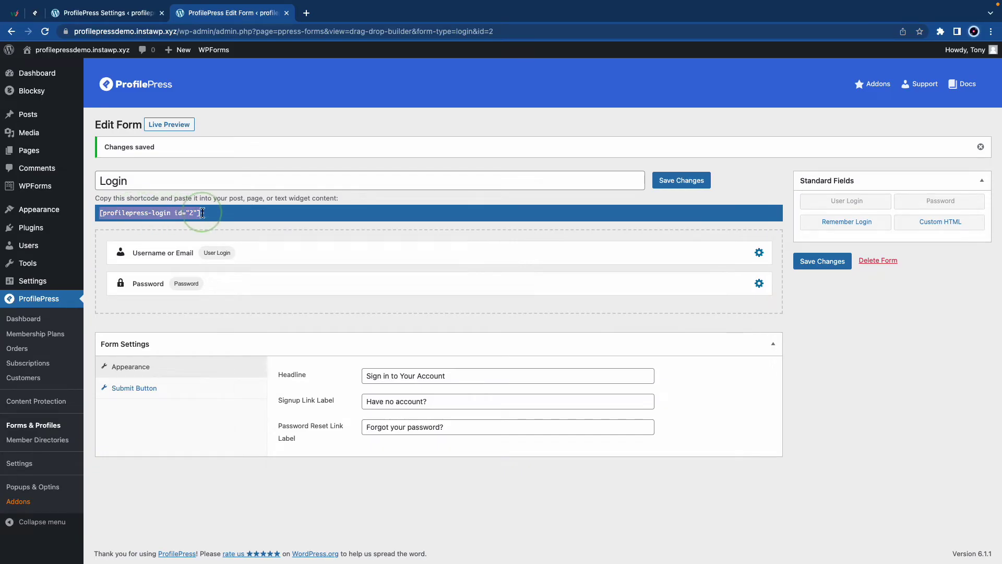
pyautogui.rightClick(180, 218)
pyautogui.click(195, 243)
pyautogui.moveTo(177, 50)
pyautogui.rightClick(173, 95)
pyautogui.click(198, 98)
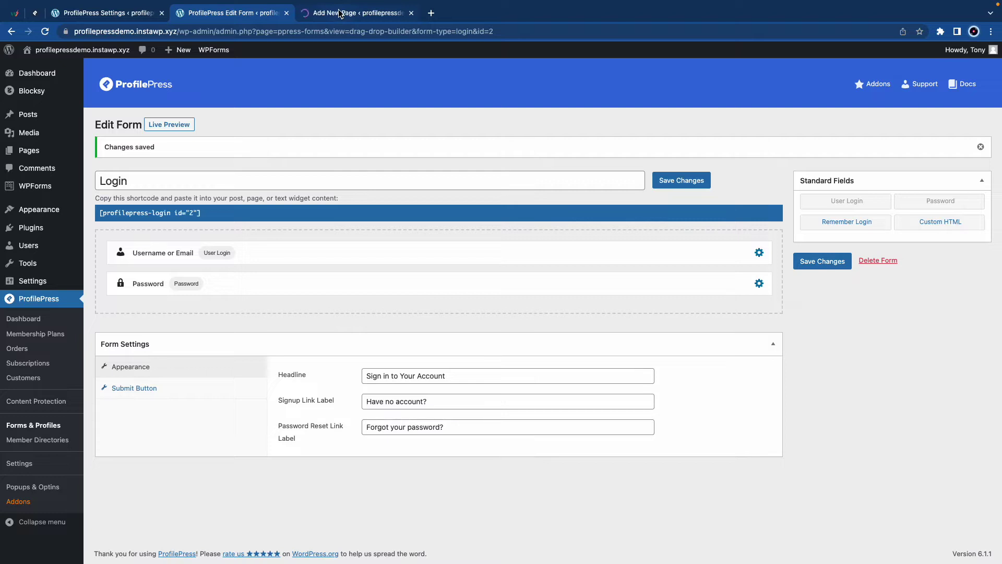
pyautogui.click(339, 13)
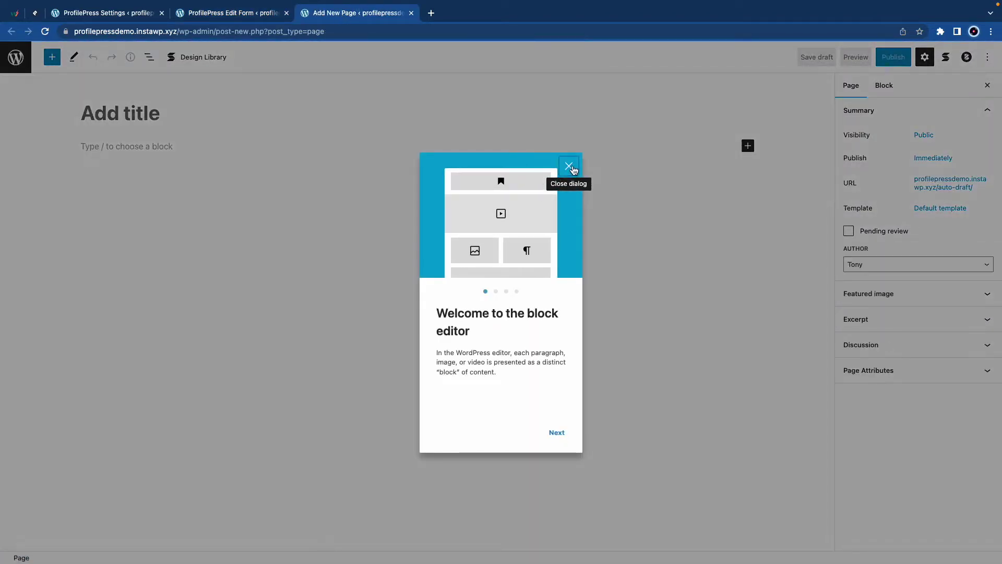
# - Publish a page titled Login containing the pasted login form shortcode
pyautogui.click(570, 167)
pyautogui.click(166, 111)
pyautogui.write('Login')
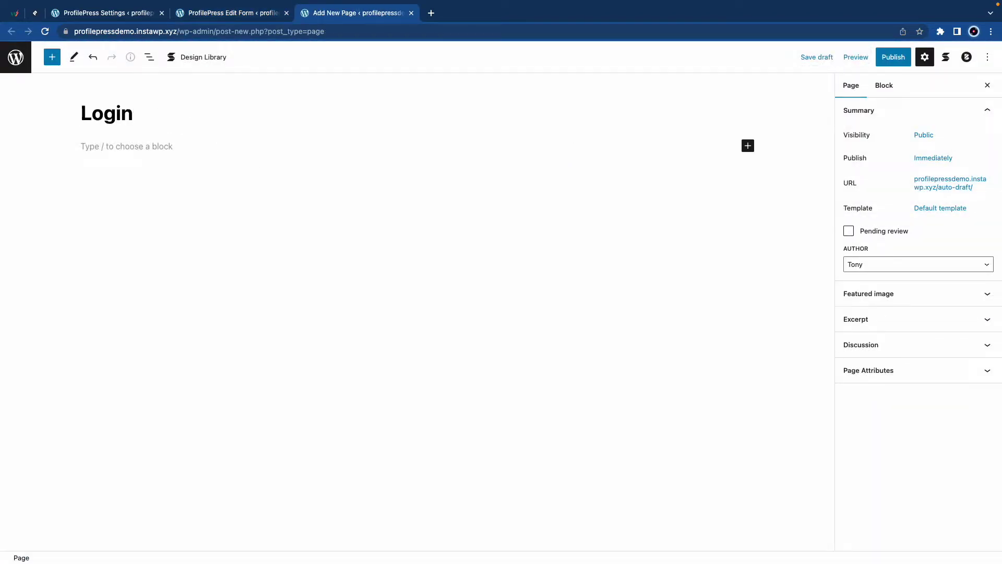
pyautogui.click(89, 149)
pyautogui.press('super+v')
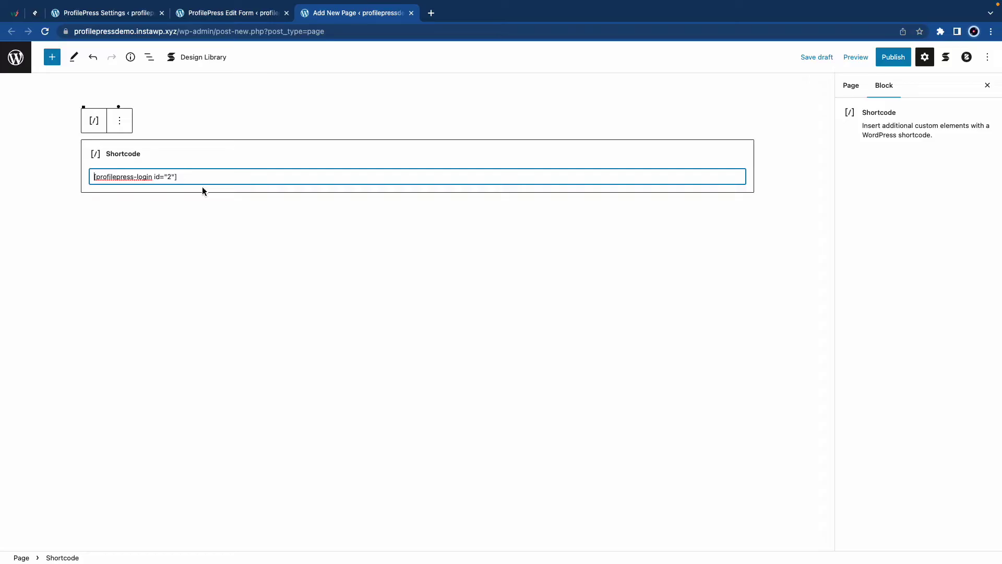
pyautogui.click(903, 61)
pyautogui.click(895, 57)
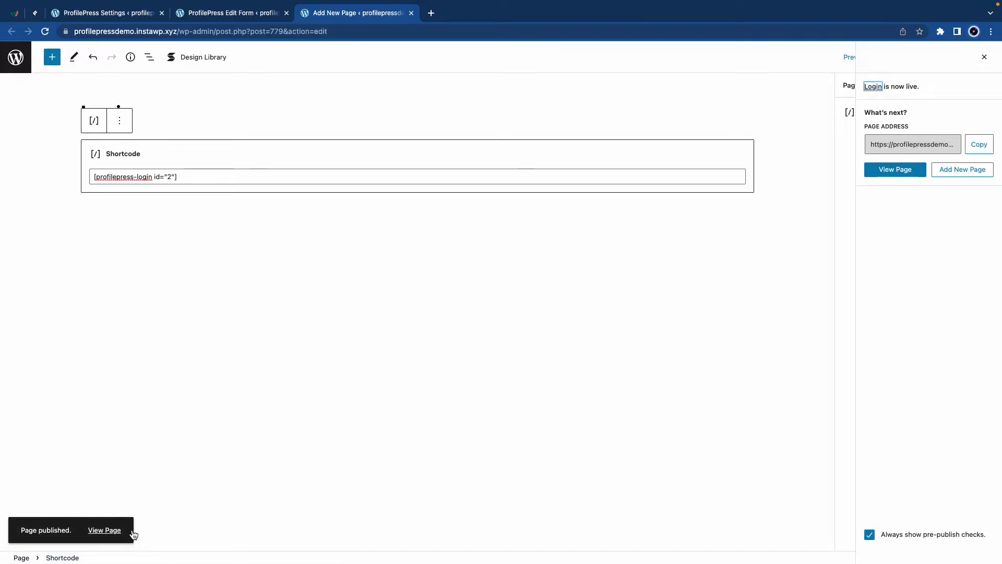
# - Preview the published Login page in a private window, then close the preview and editor
pyautogui.rightClick(111, 530)
pyautogui.click(186, 414)
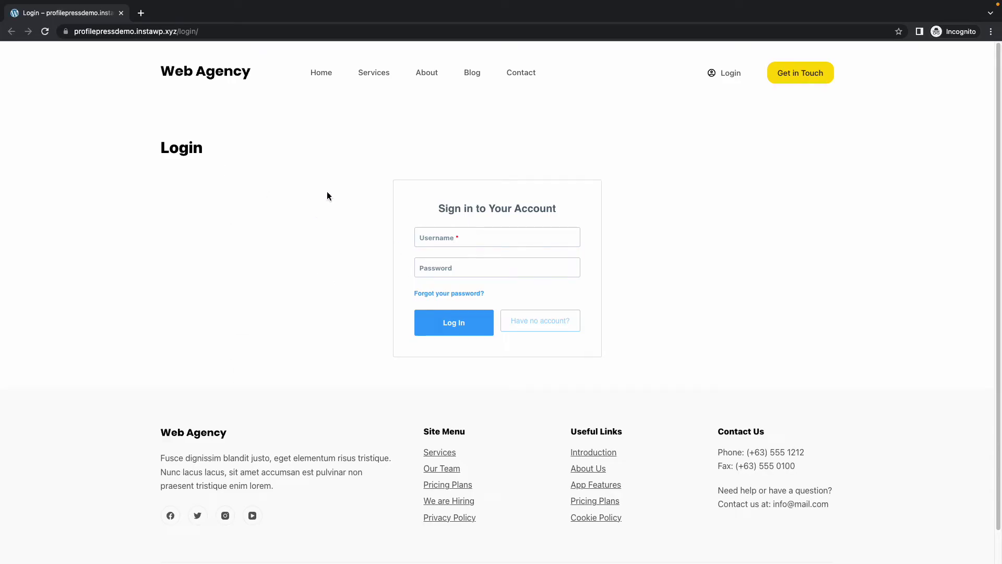
pyautogui.click(120, 13)
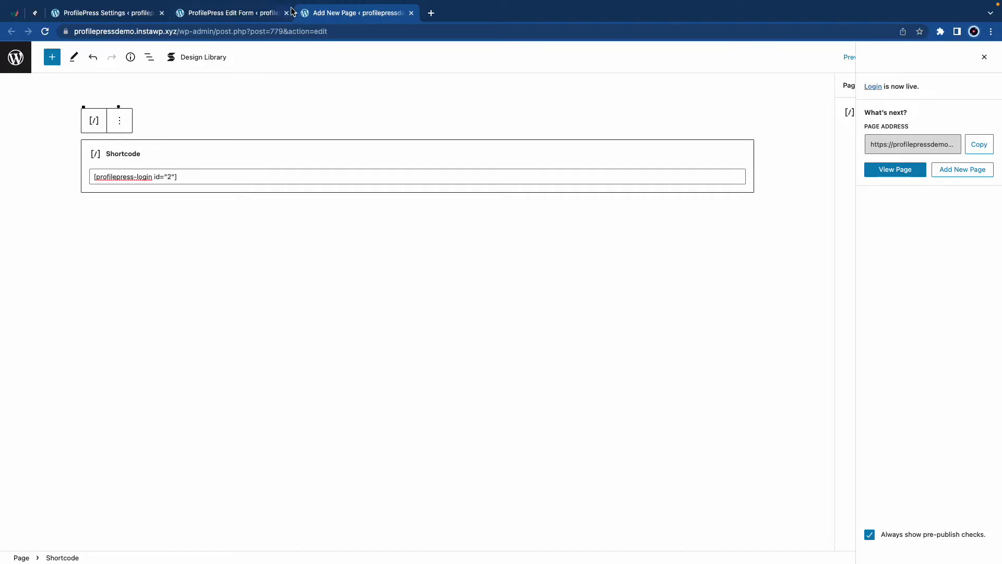
pyautogui.click(411, 13)
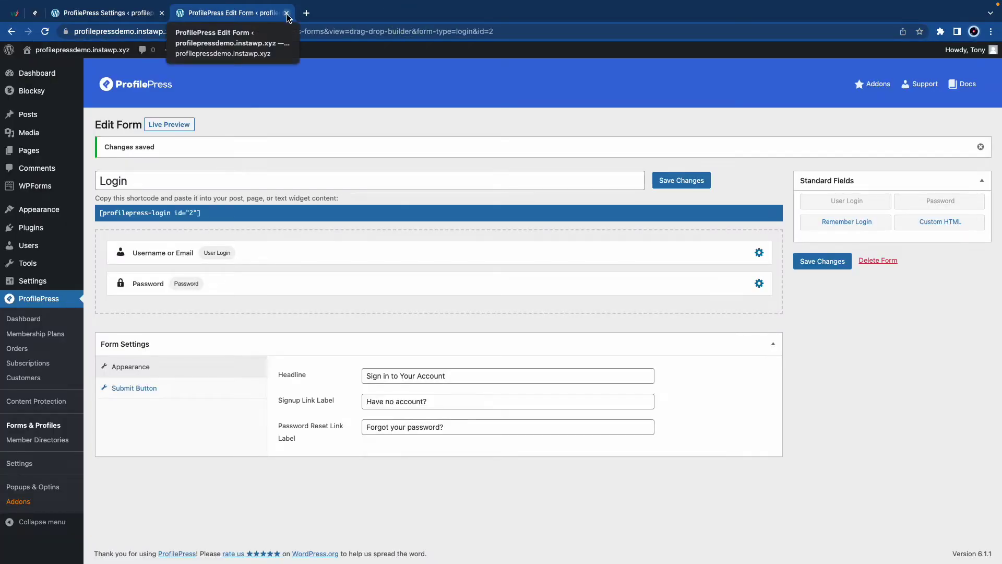
# - Reload Settings and set the Login Page to Login (ID: 779)
pyautogui.click(287, 13)
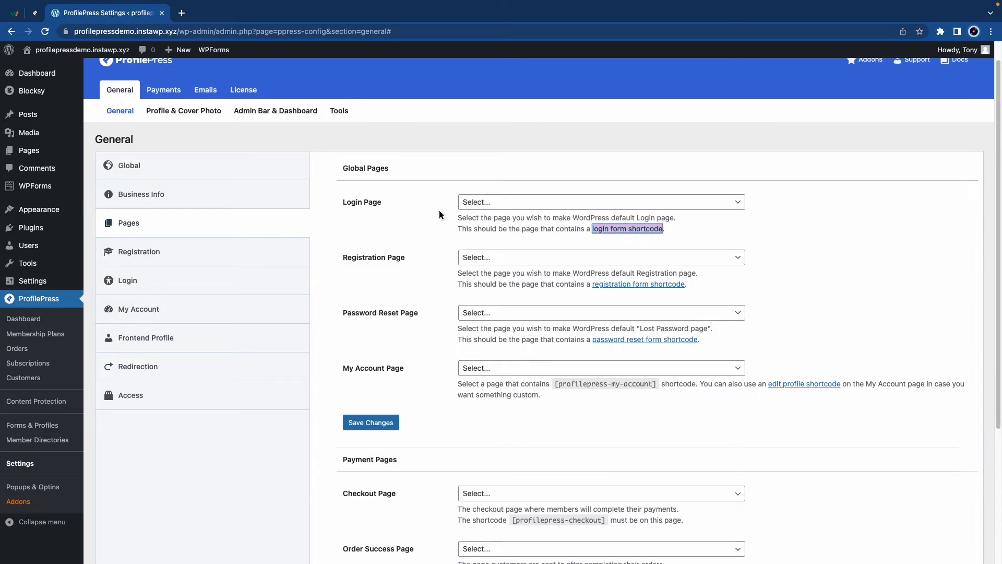
pyautogui.press('super+r')
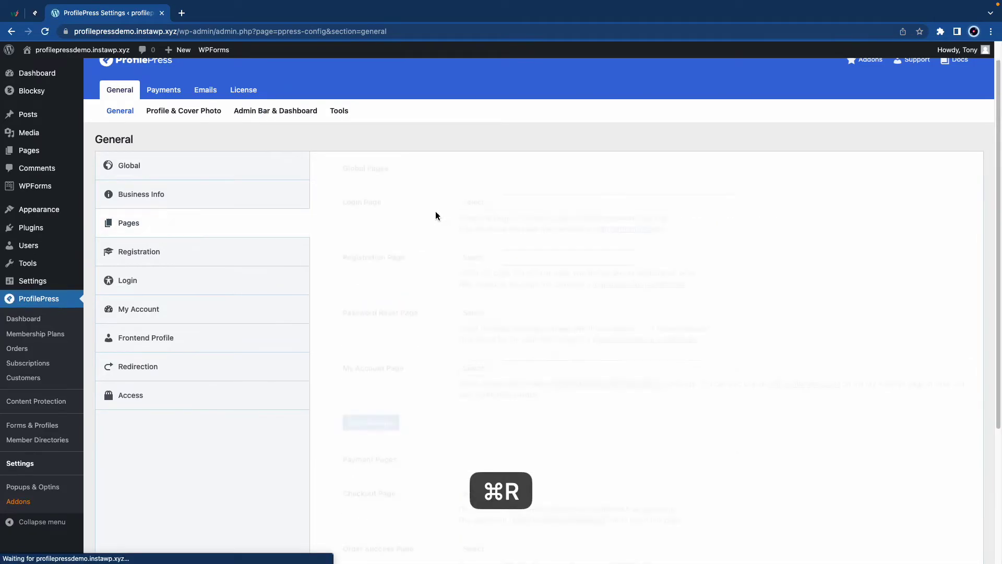
pyautogui.click(486, 205)
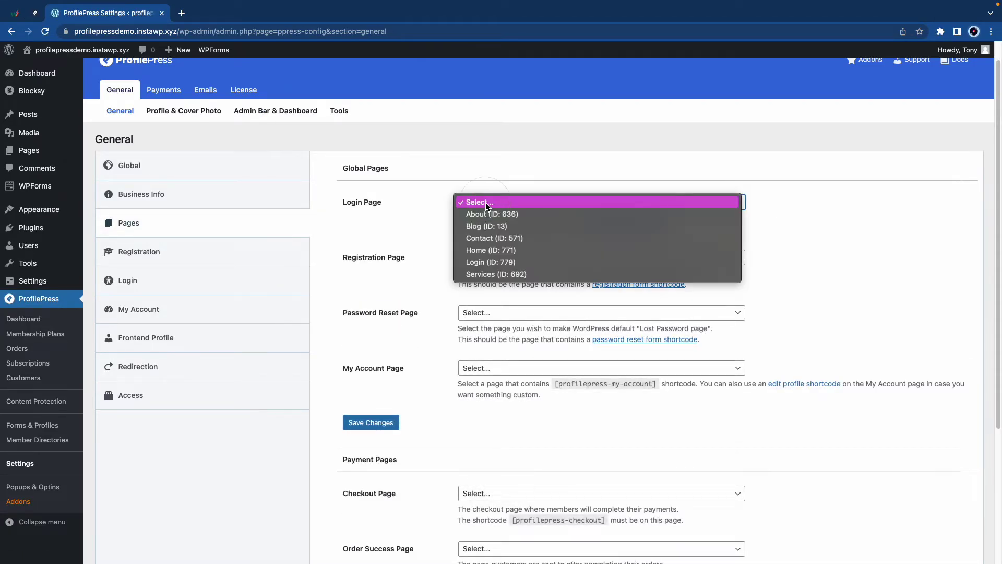
pyautogui.click(486, 262)
pyautogui.click(440, 241)
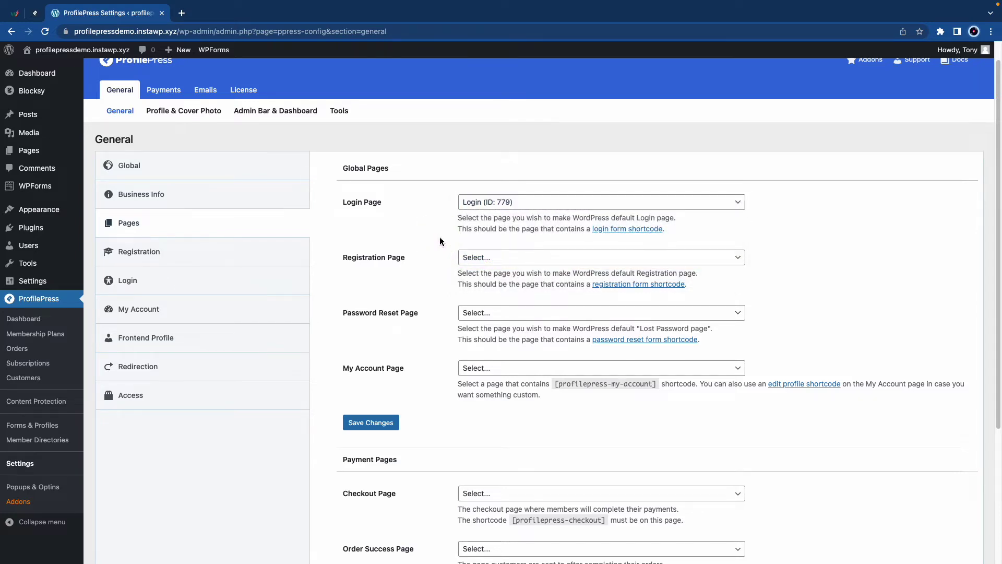
# - Open the registration form shortcode link's forms list in a new tab
pyautogui.scroll(1, 440, 240)
pyautogui.rightClick(616, 311)
pyautogui.click(618, 312)
pyautogui.click(230, 14)
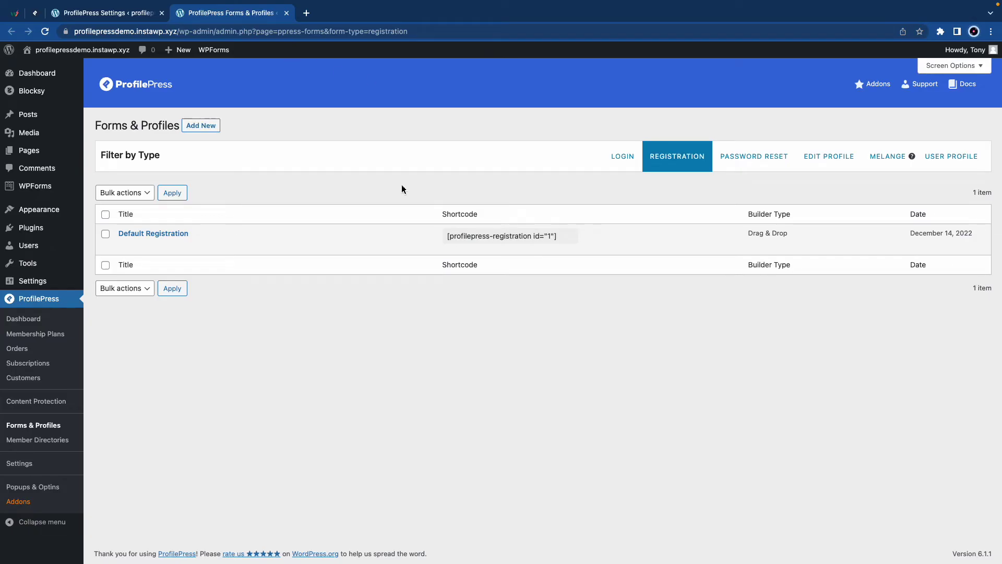
# - Copy the [profilepress-registration id="1"] shortcode and open a new page editor
pyautogui.click(557, 236)
pyautogui.rightClick(542, 235)
pyautogui.click(555, 258)
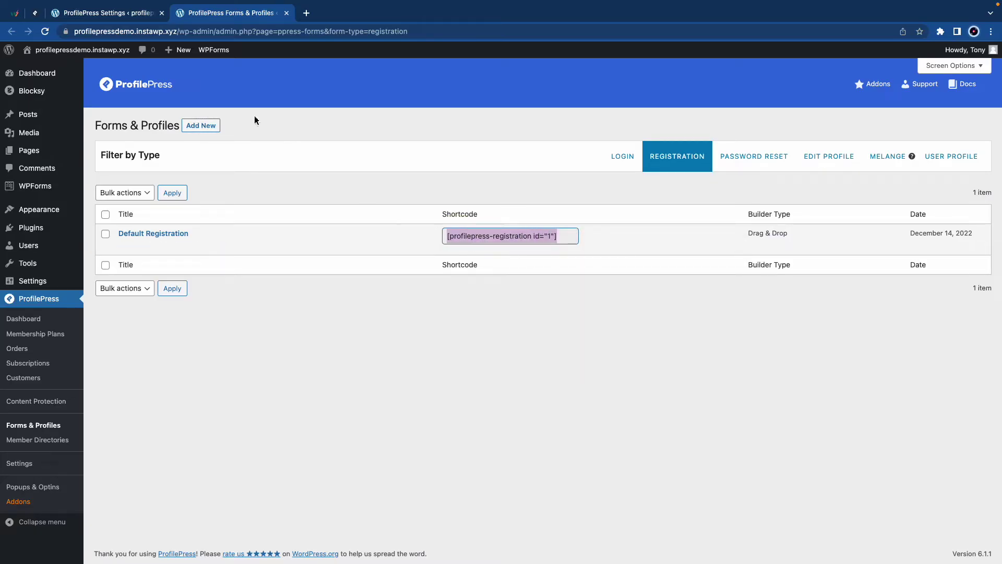
pyautogui.moveTo(180, 50)
pyautogui.rightClick(175, 95)
pyautogui.click(186, 100)
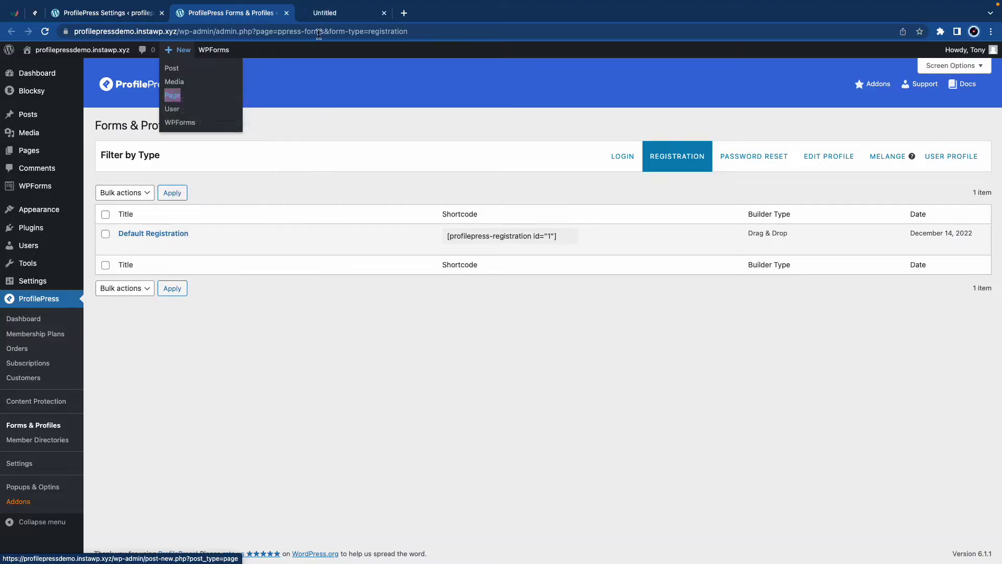
pyautogui.click(351, 13)
# - Publish a page titled Register with the pasted shortcode, then close the editor and forms list
pyautogui.write('Register')
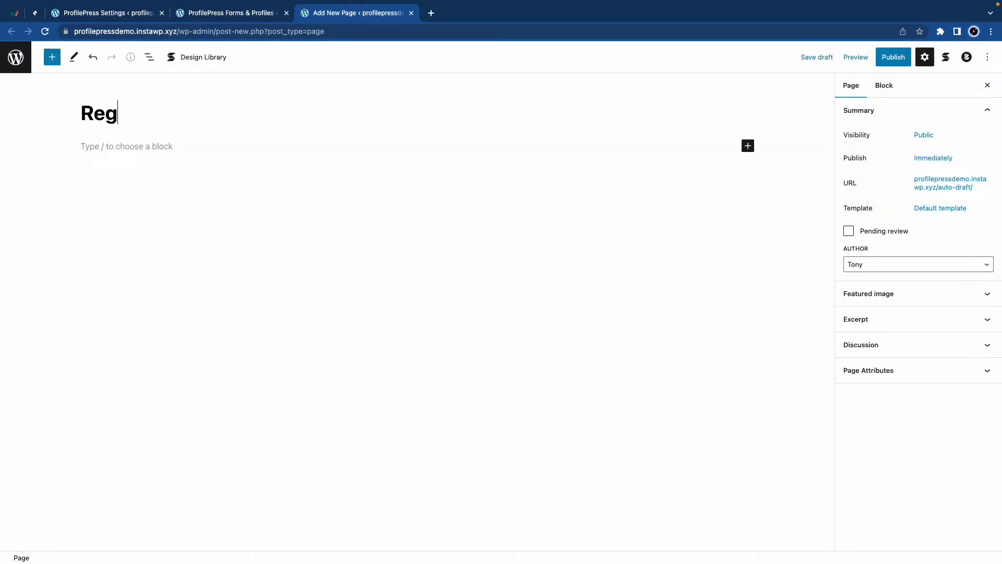
pyautogui.click(137, 150)
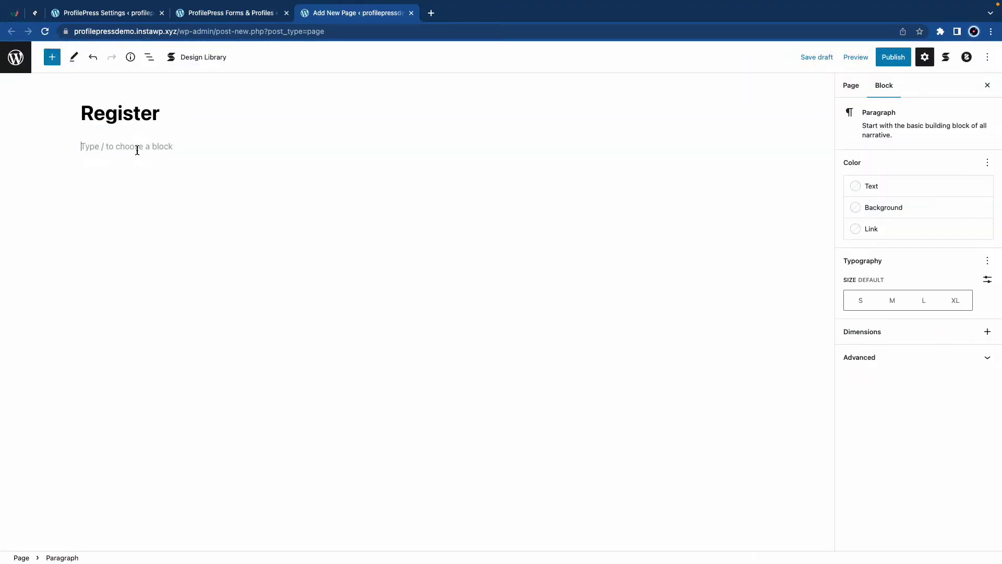
pyautogui.press('super+v')
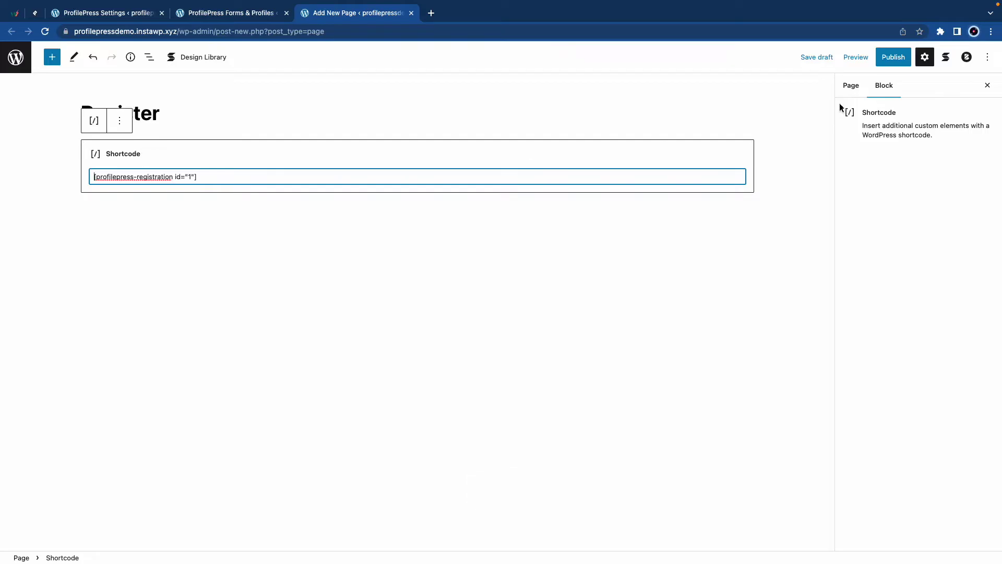
pyautogui.click(882, 61)
pyautogui.click(872, 65)
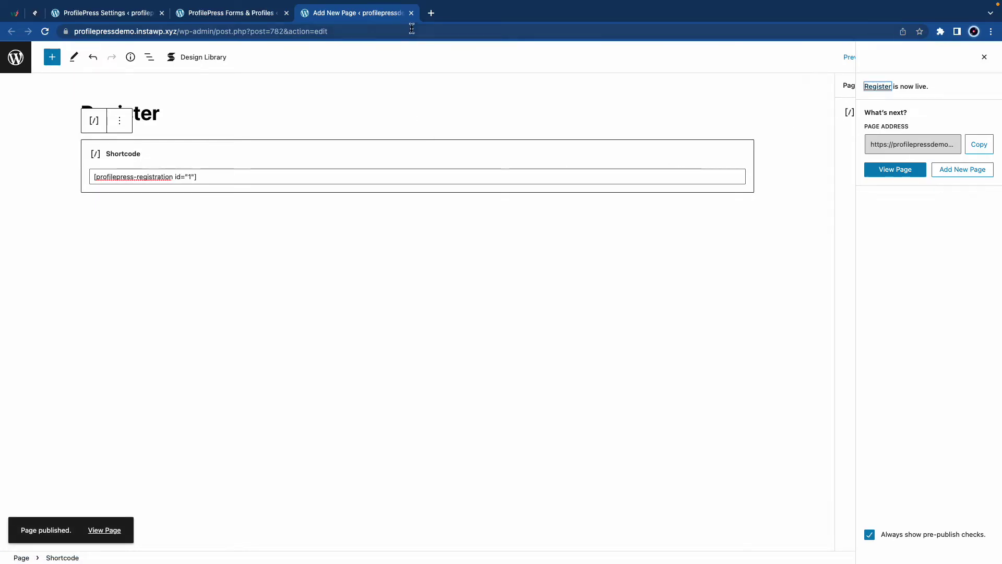
pyautogui.press('super+w')
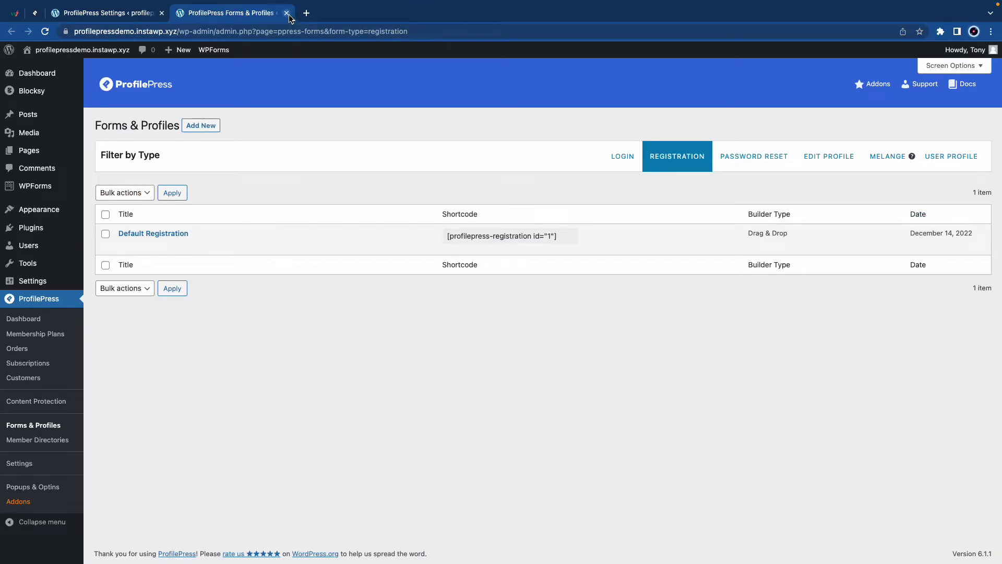
pyautogui.click(286, 14)
# - Open the password reset forms list and a new page editor in new tabs
pyautogui.scroll(-2, 455, 308)
pyautogui.scroll(2, 463, 291)
pyautogui.rightClick(626, 363)
pyautogui.click(667, 369)
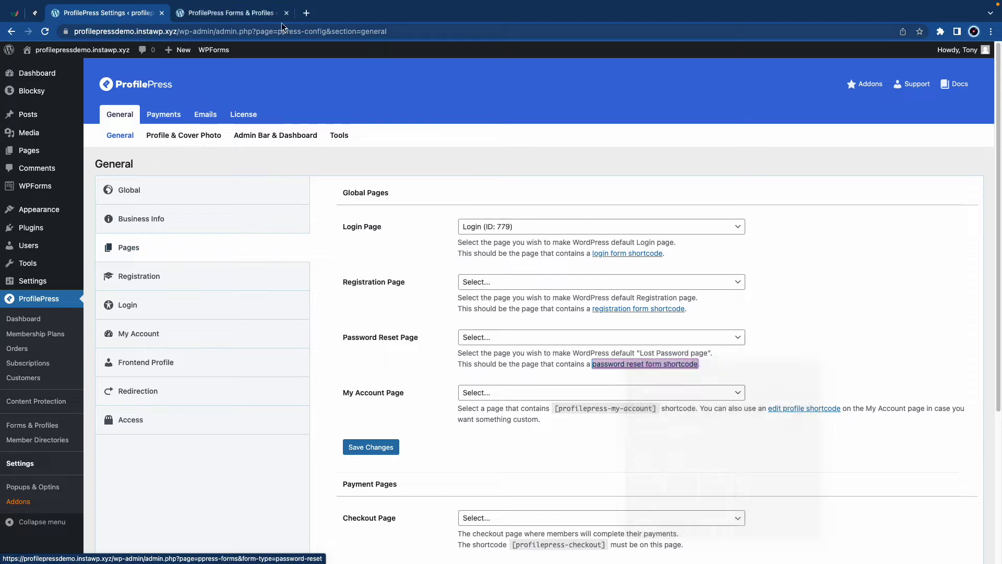
pyautogui.click(230, 12)
pyautogui.moveTo(183, 50)
pyautogui.rightClick(197, 87)
pyautogui.click(202, 96)
# - Publish a Reset Password page containing the password reset shortcode
pyautogui.click(166, 115)
pyautogui.write('Reset Passwor')
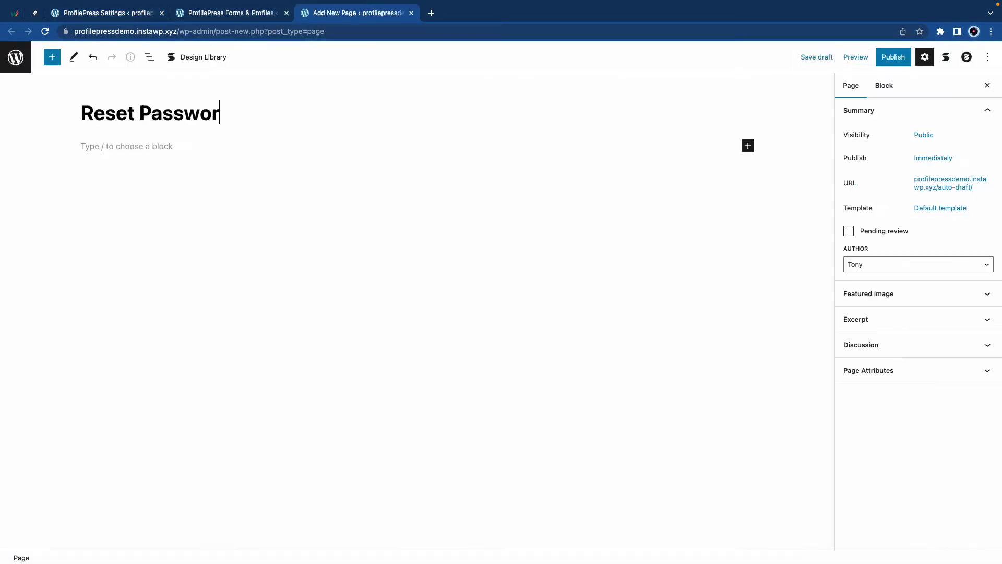
pyautogui.write('d')
pyautogui.press('Return')
pyautogui.press('super+v')
pyautogui.click(893, 57)
pyautogui.click(411, 13)
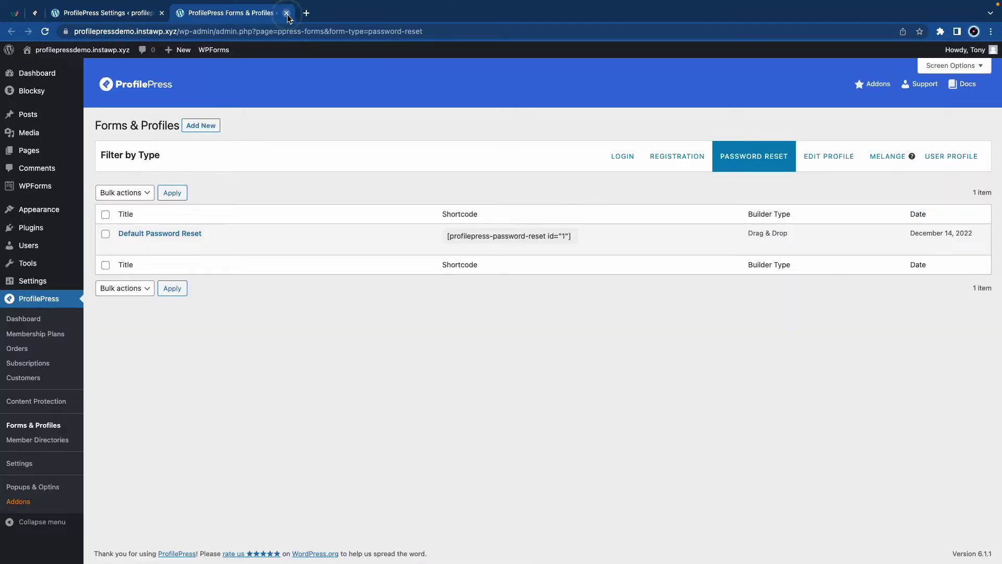
pyautogui.click(286, 13)
# - Publish a My Account page with its shortcode, then reload Settings to list the new pages
pyautogui.keyDown('super'); pyautogui.click(207, 50); pyautogui.keyUp('super')
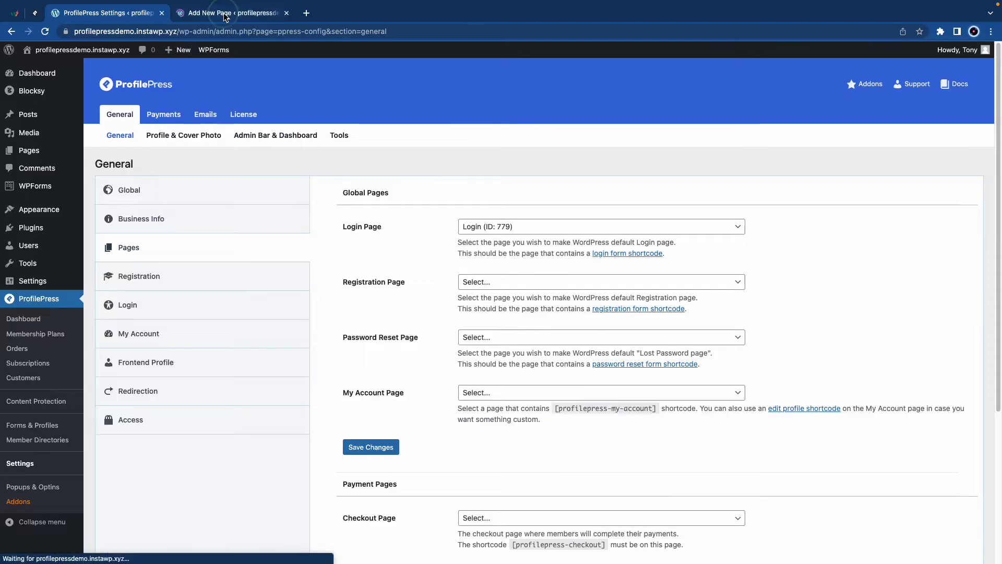
pyautogui.click(224, 14)
pyautogui.write('My Account')
pyautogui.press('Return')
pyautogui.press('super+v')
pyautogui.click(890, 58)
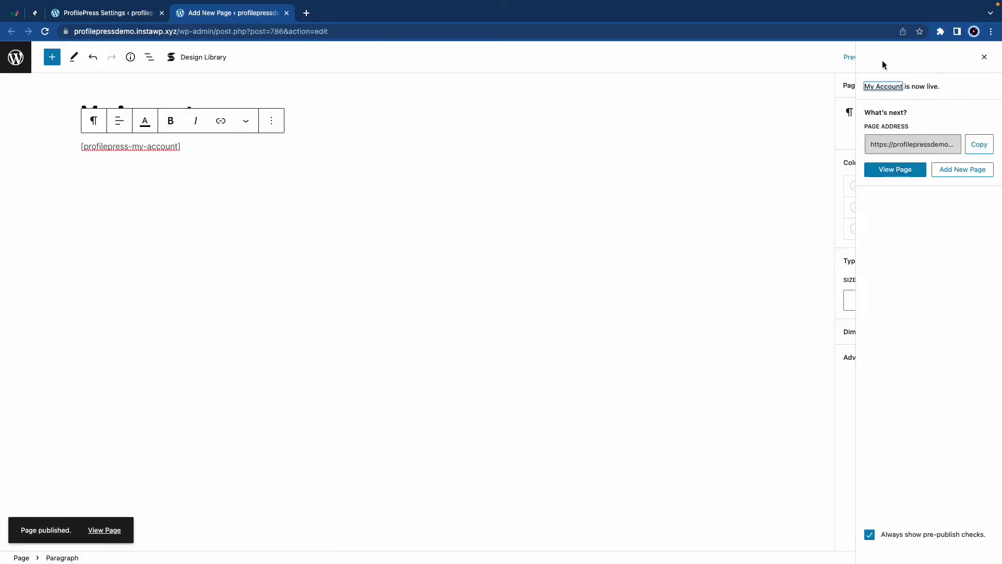
pyautogui.click(287, 13)
pyautogui.press('super+r')
# - Assign Login, Register, Reset Password and My Account as the global pages and save
pyautogui.click(498, 226)
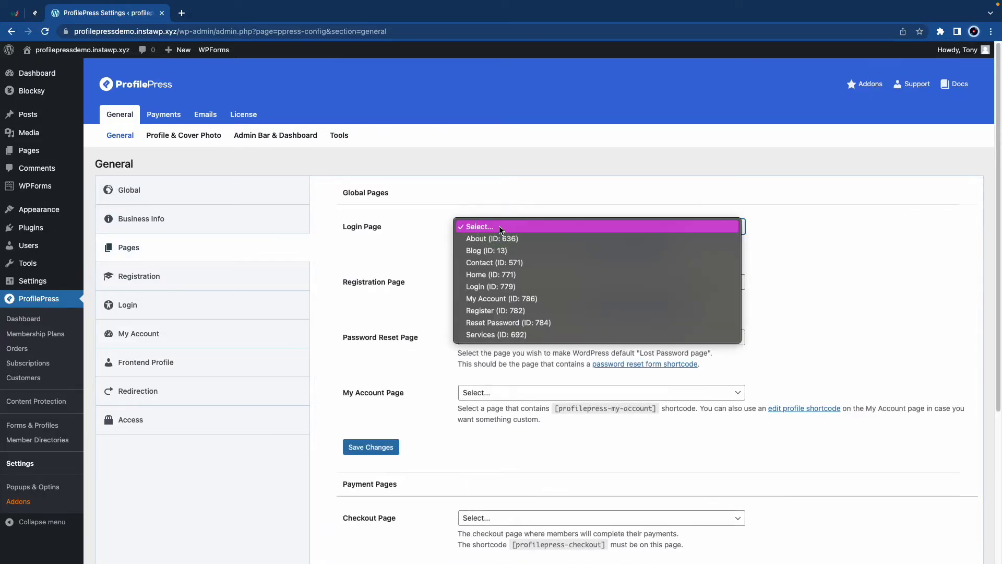
pyautogui.click(496, 286)
pyautogui.click(493, 283)
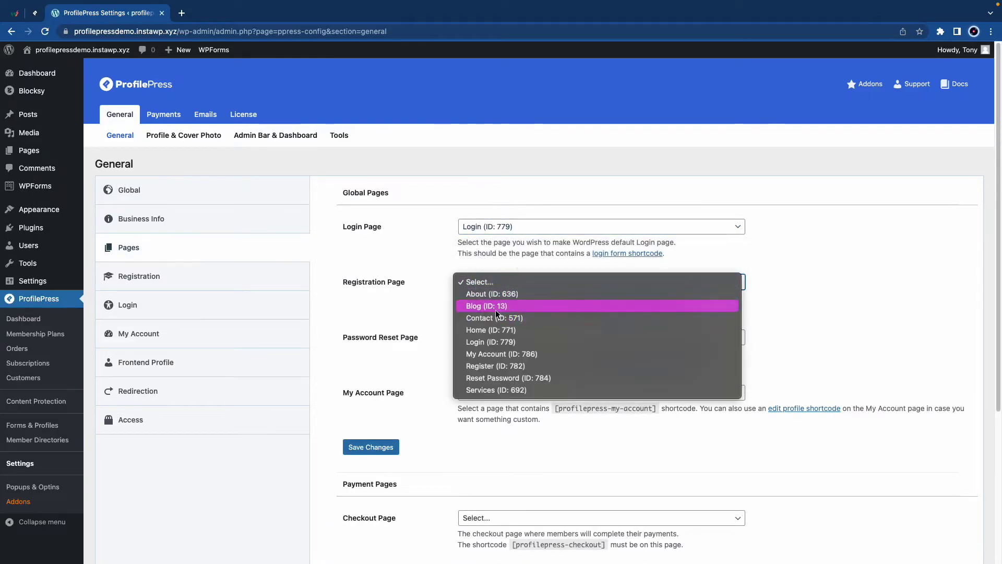
pyautogui.click(495, 367)
pyautogui.click(498, 336)
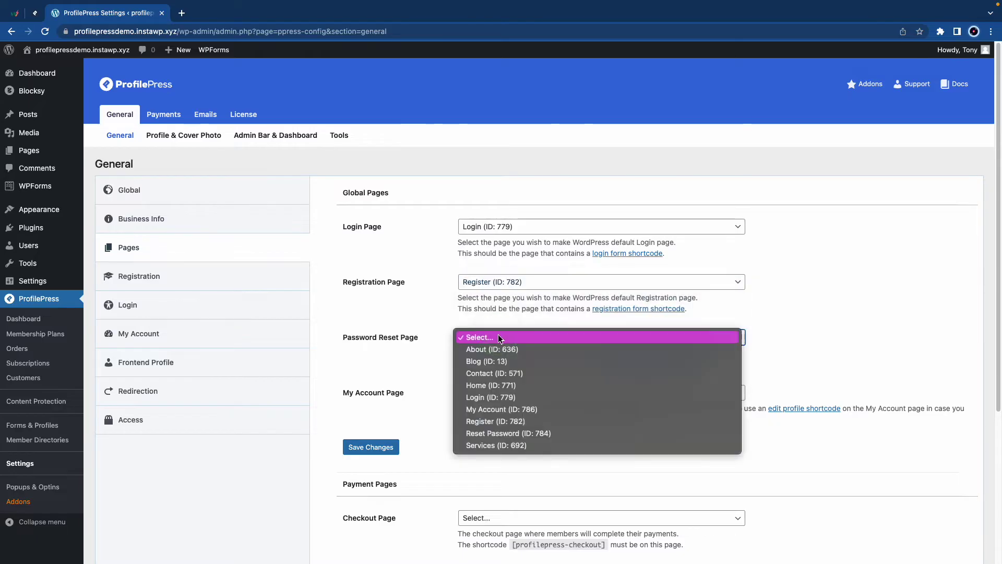
pyautogui.click(501, 434)
pyautogui.click(499, 396)
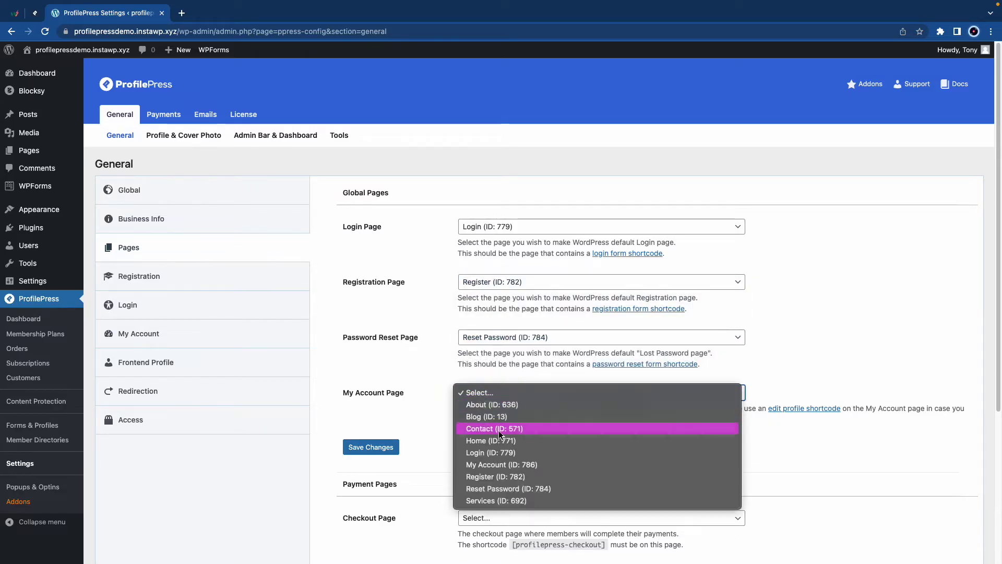
pyautogui.click(494, 465)
pyautogui.click(388, 449)
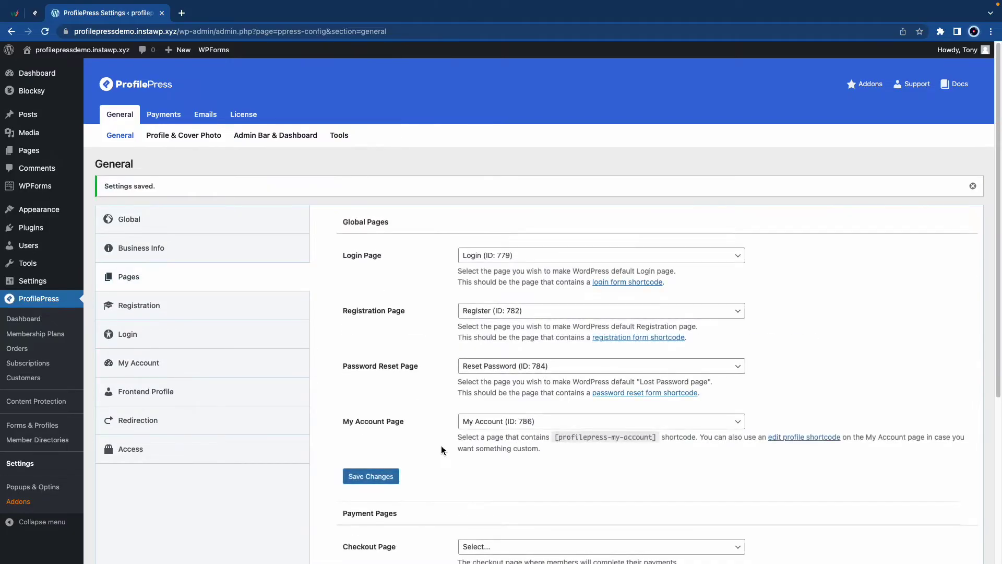
# - Publish a Checkout page containing the [profilepress-checkout] shortcode
pyautogui.scroll(-5, 441, 449)
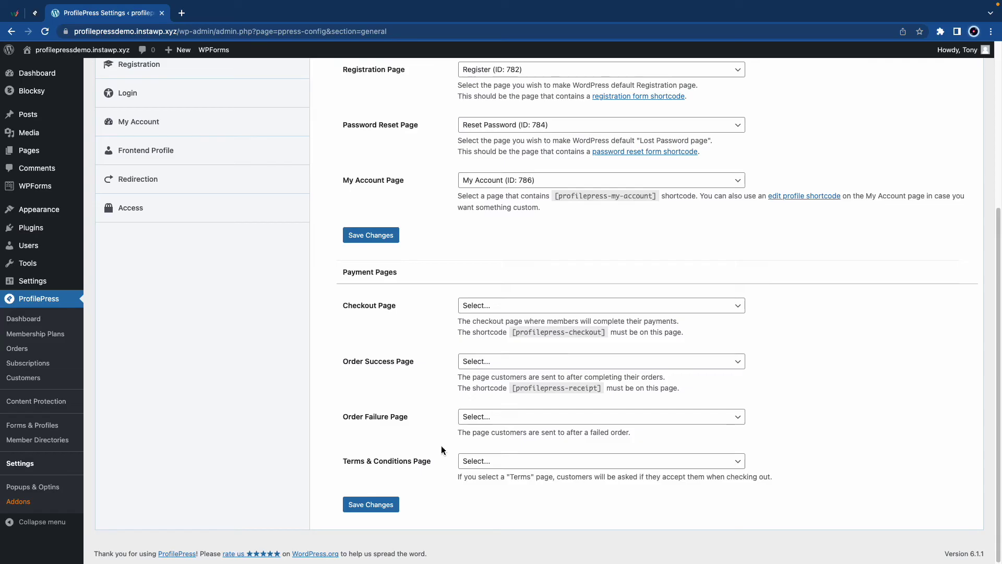
pyautogui.moveTo(604, 332); pyautogui.dragTo(512, 332)
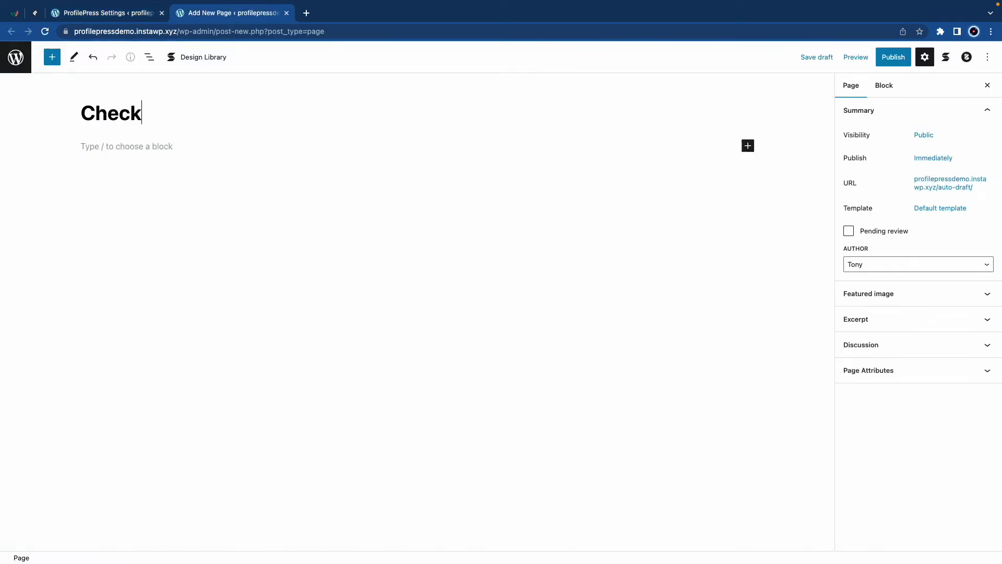
pyautogui.write('out')
pyautogui.click(134, 147)
pyautogui.press('super+v')
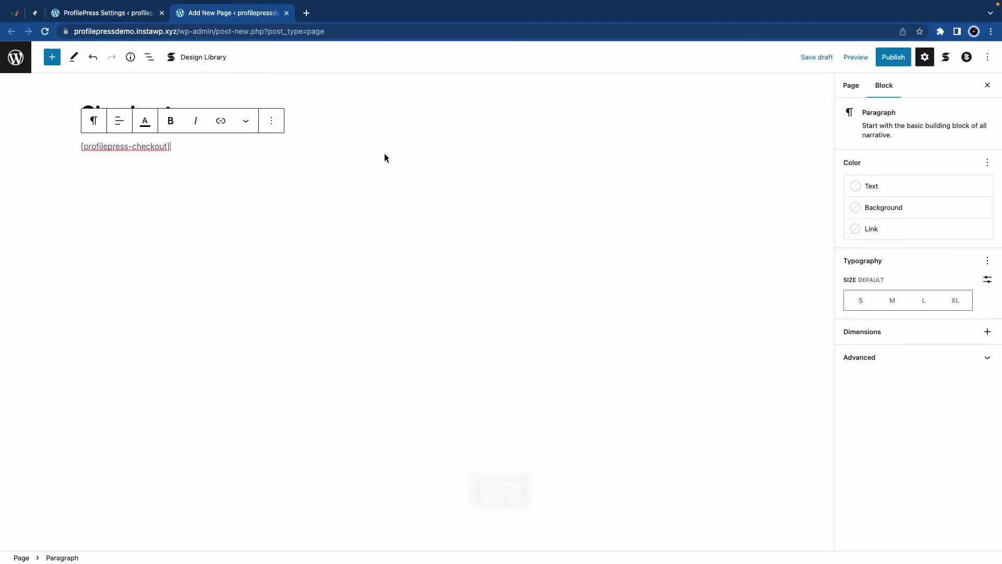
pyautogui.click(887, 58)
pyautogui.click(895, 57)
pyautogui.click(286, 13)
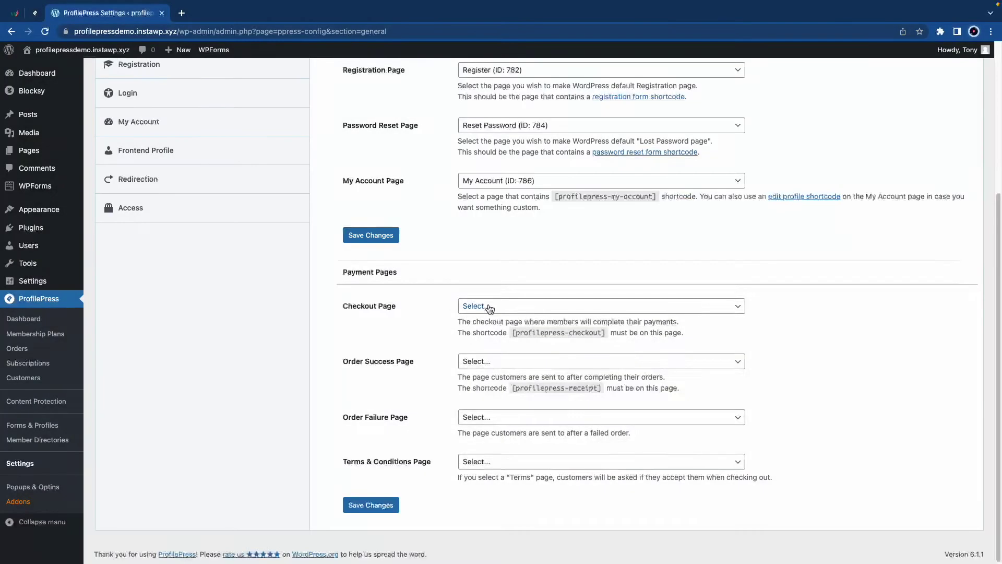
# - Assign Checkout, Order Success, Order Failure and Terms & Conditions payment pages and save
pyautogui.click(490, 306)
pyautogui.click(490, 341)
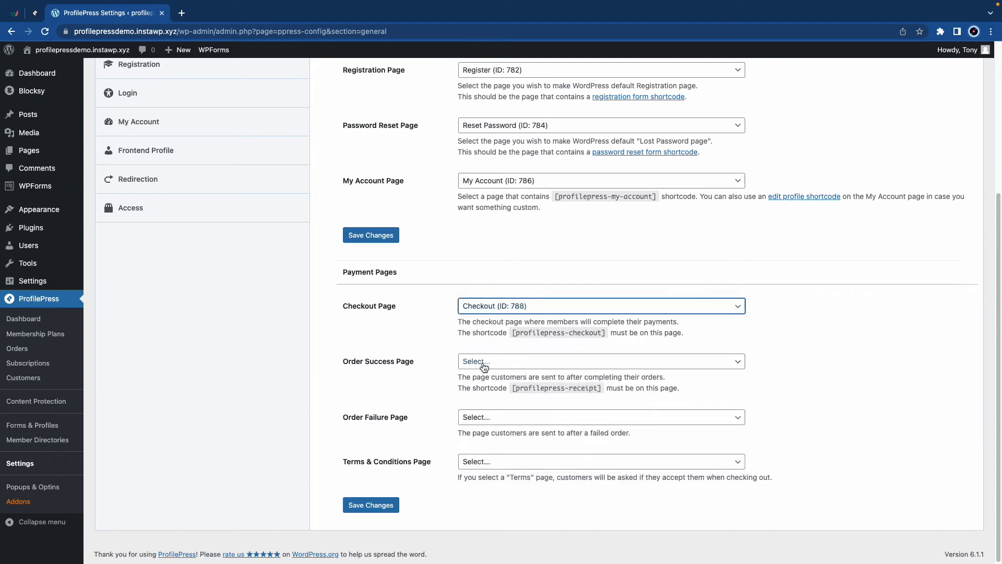
pyautogui.click(479, 361)
pyautogui.click(479, 469)
pyautogui.click(490, 417)
pyautogui.click(503, 463)
pyautogui.click(492, 544)
pyautogui.click(386, 505)
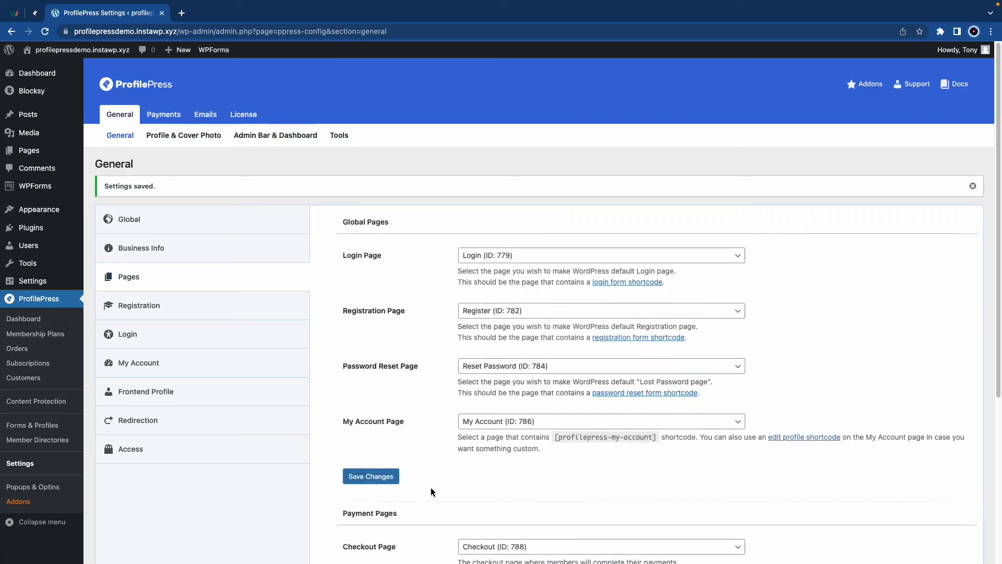
# - Go from the ProfilePress Dashboard to Payment Methods via 'Integrate a Payment Method'
pyautogui.click(30, 323)
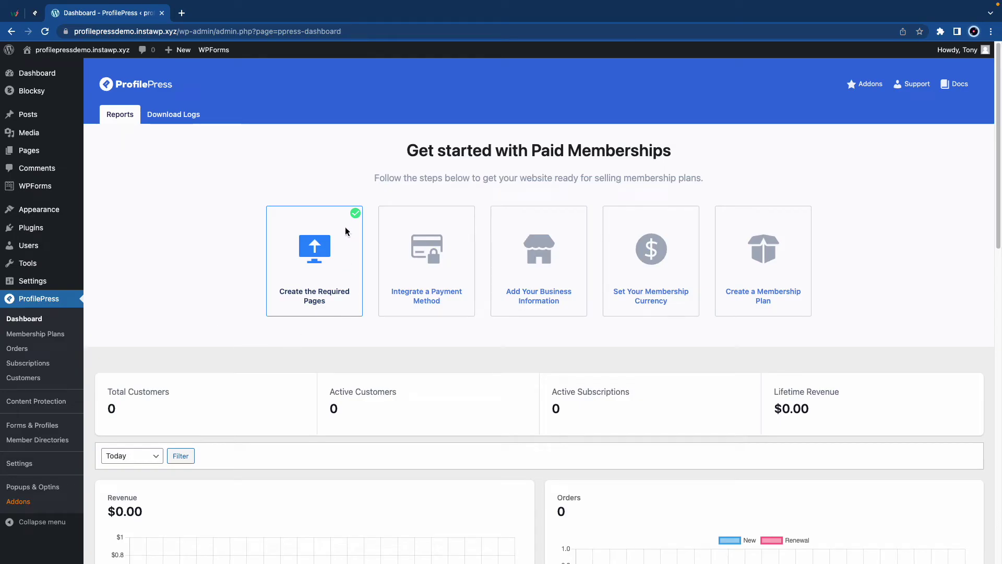
pyautogui.click(416, 297)
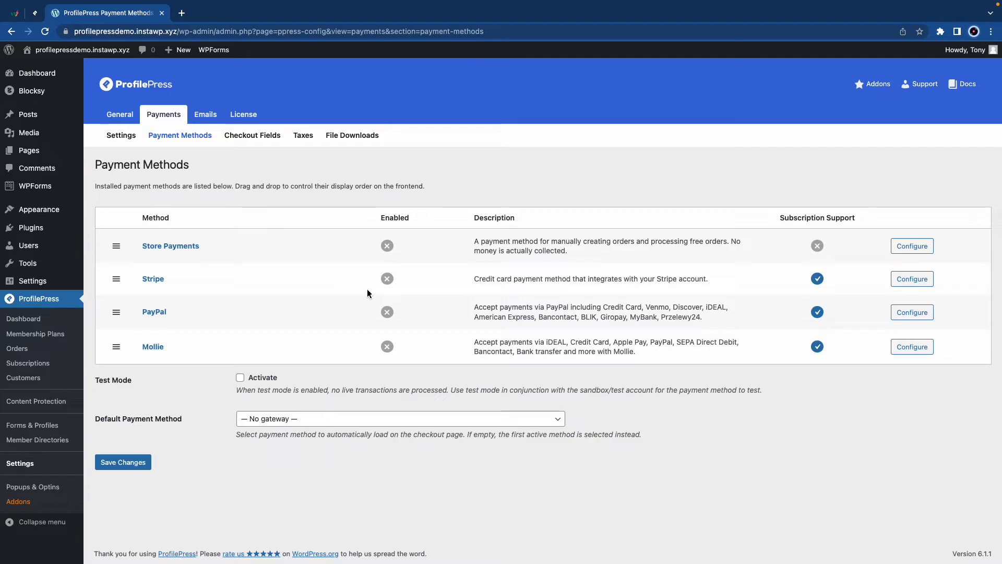
# - Enable and save Store Payments, then return to the Payment Methods list
pyautogui.click(190, 247)
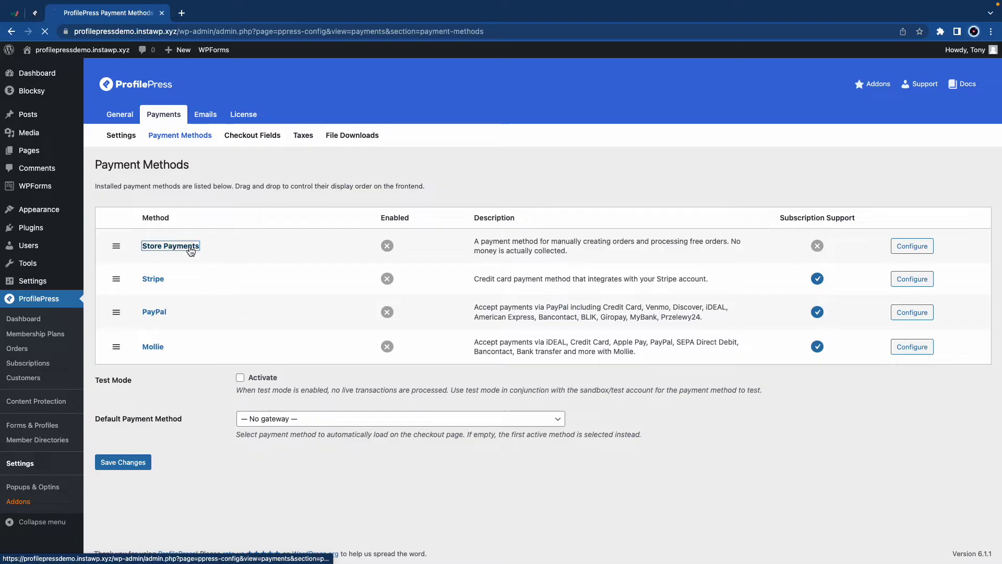
pyautogui.click(246, 225)
pyautogui.click(140, 256)
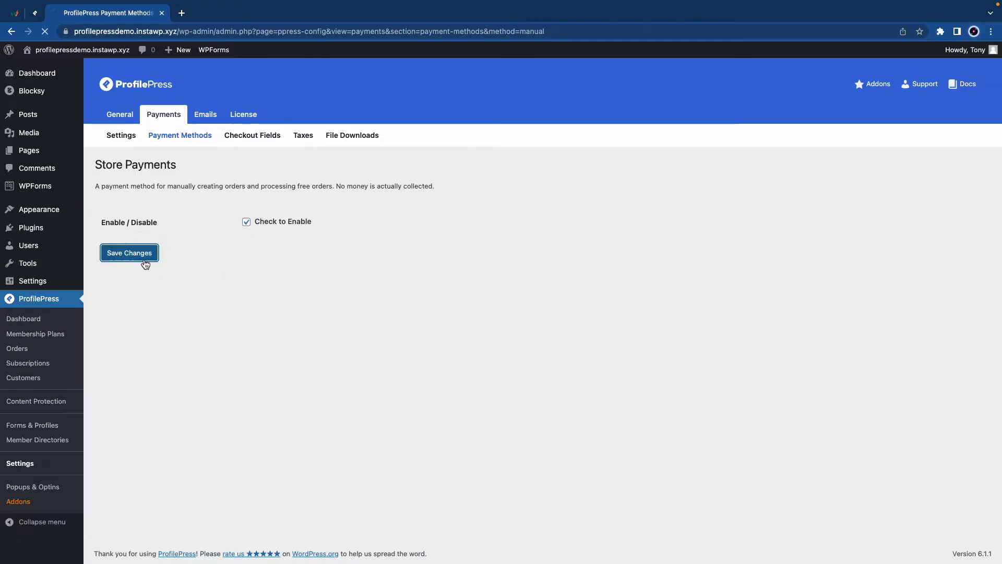
pyautogui.click(193, 139)
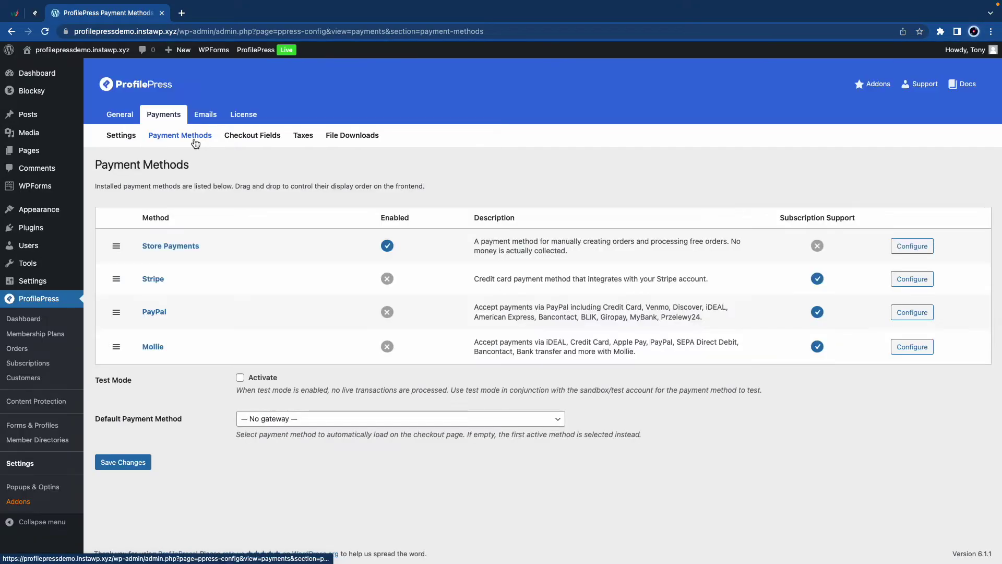
# - Try Stripe's Connect option, back out to Payment Methods, and open PayPal's settings instead
pyautogui.click(153, 280)
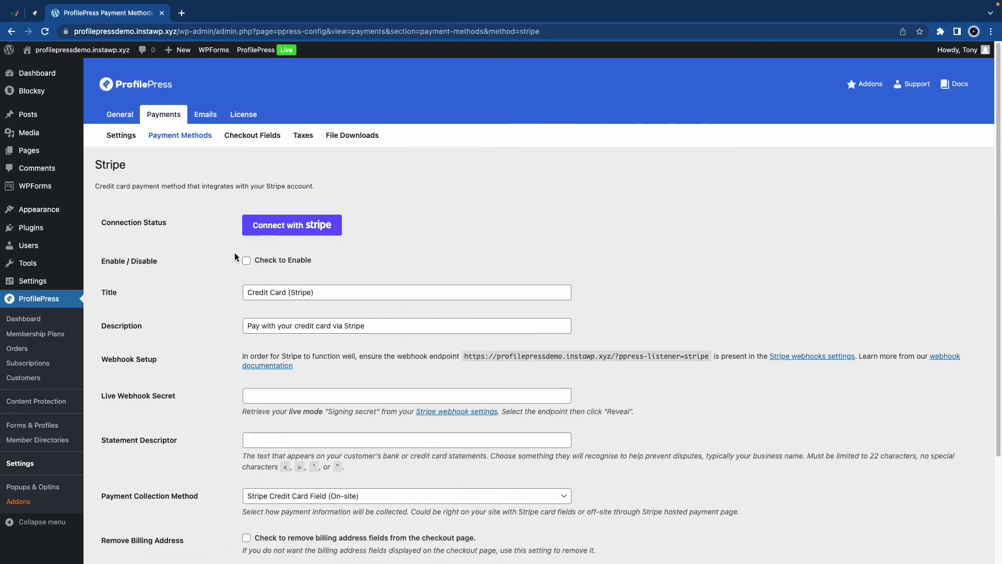
pyautogui.click(272, 234)
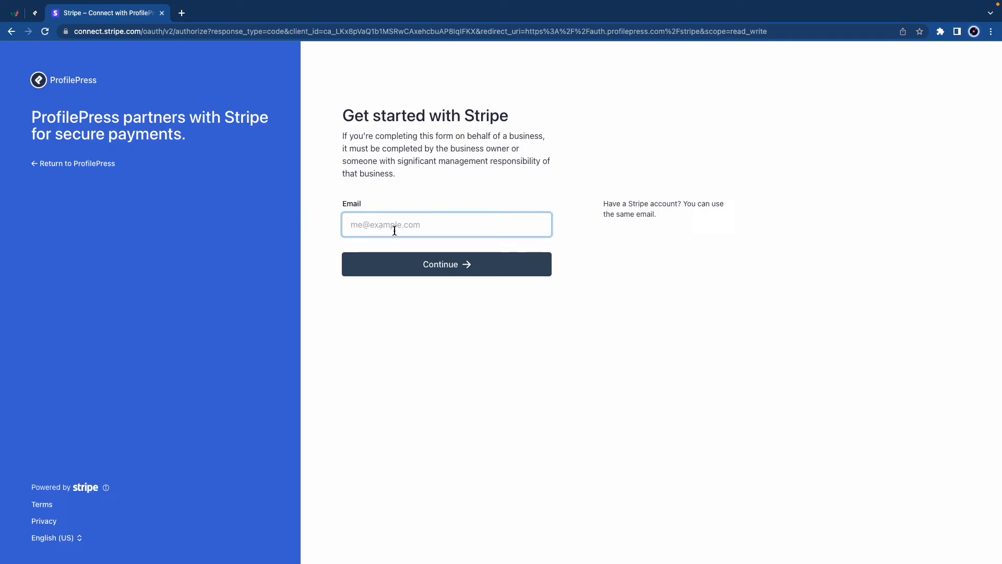
pyautogui.click(13, 32)
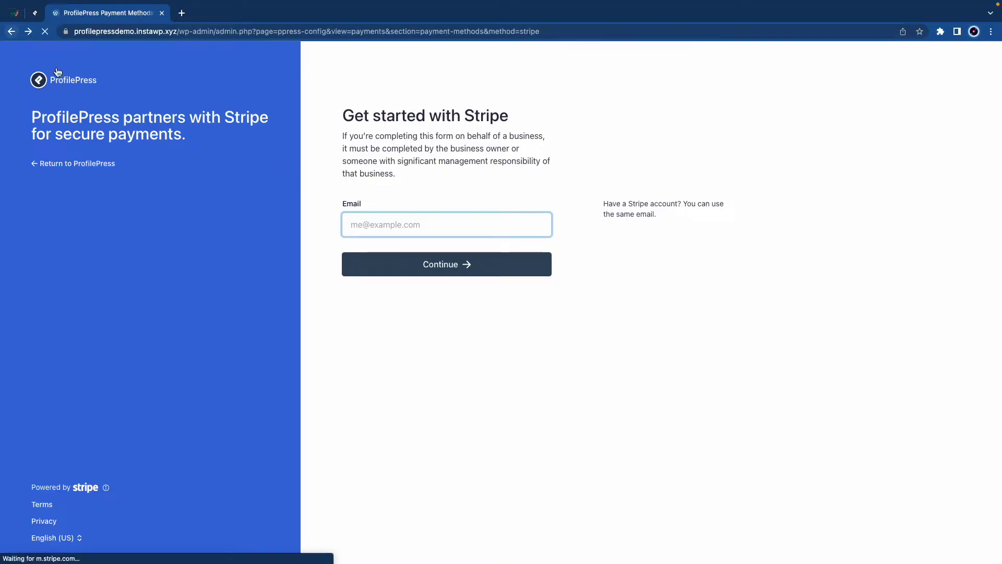
pyautogui.scroll(-3, 300, 298)
pyautogui.scroll(3, 208, 209)
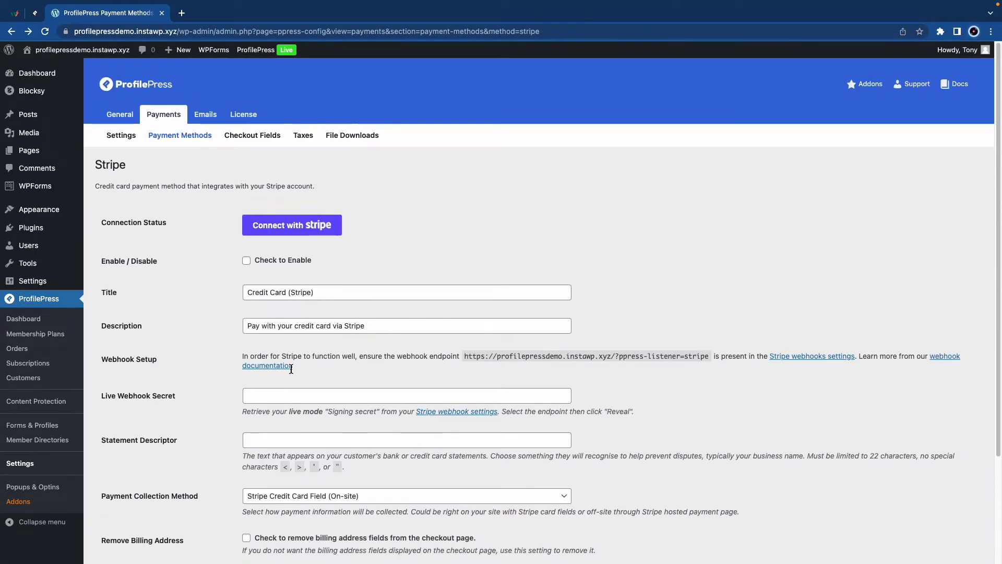
pyautogui.click(12, 33)
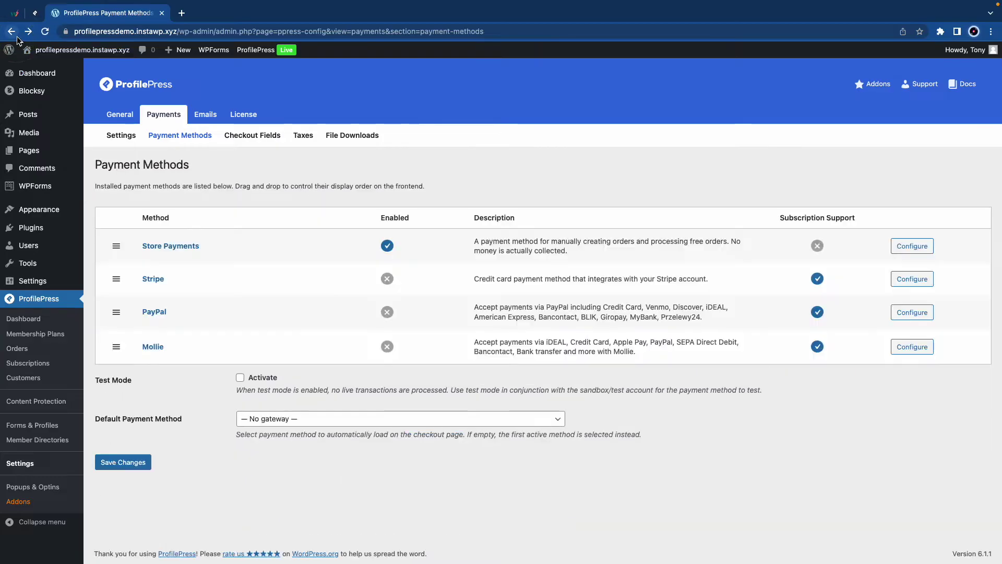
pyautogui.click(157, 314)
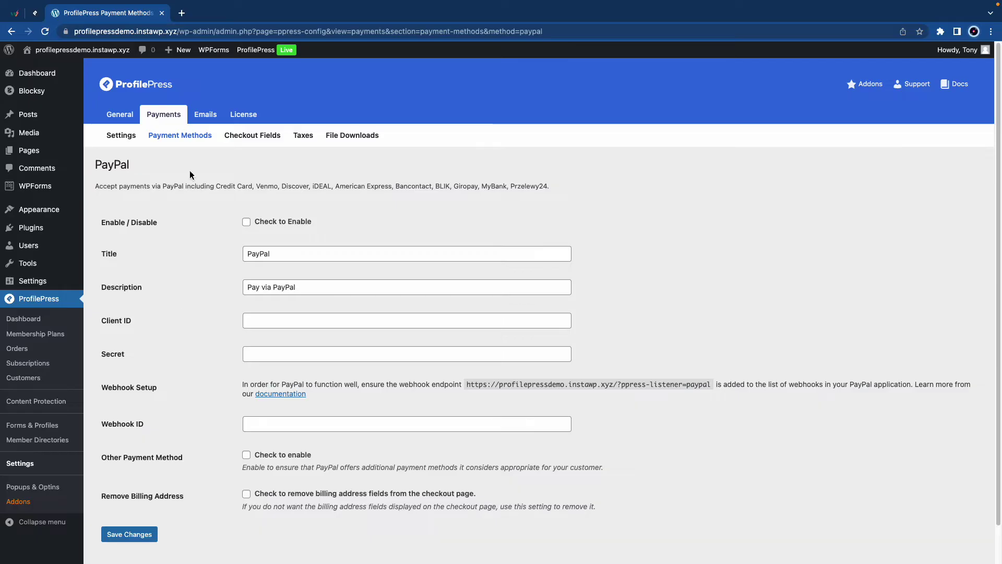
# - In a new tab, load the PayPal Developer dashboard and open the ProfilePress sandbox app's credentials
pyautogui.click(181, 15)
pyautogui.write('developer.paypal.com/dashboard/')
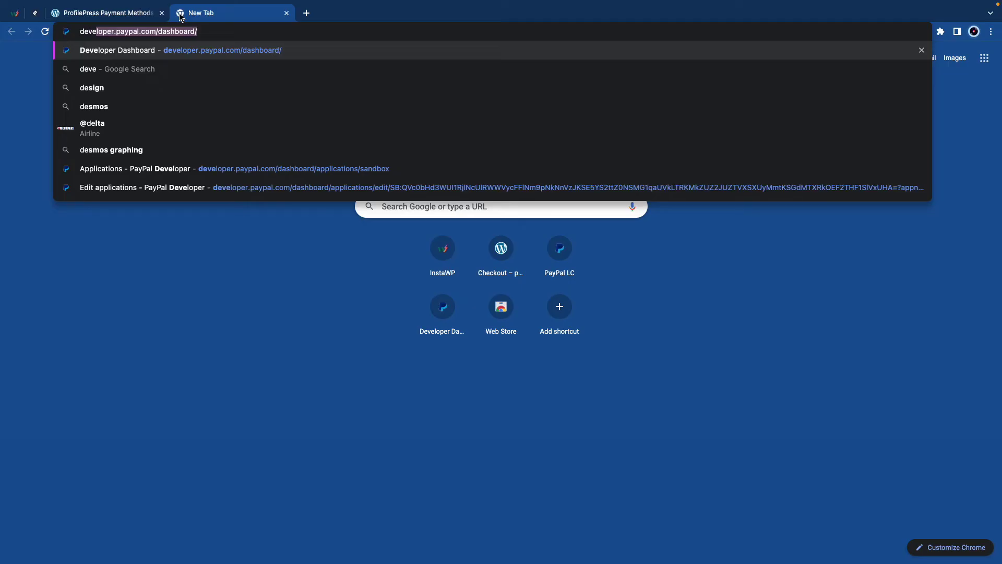
pyautogui.press('Return')
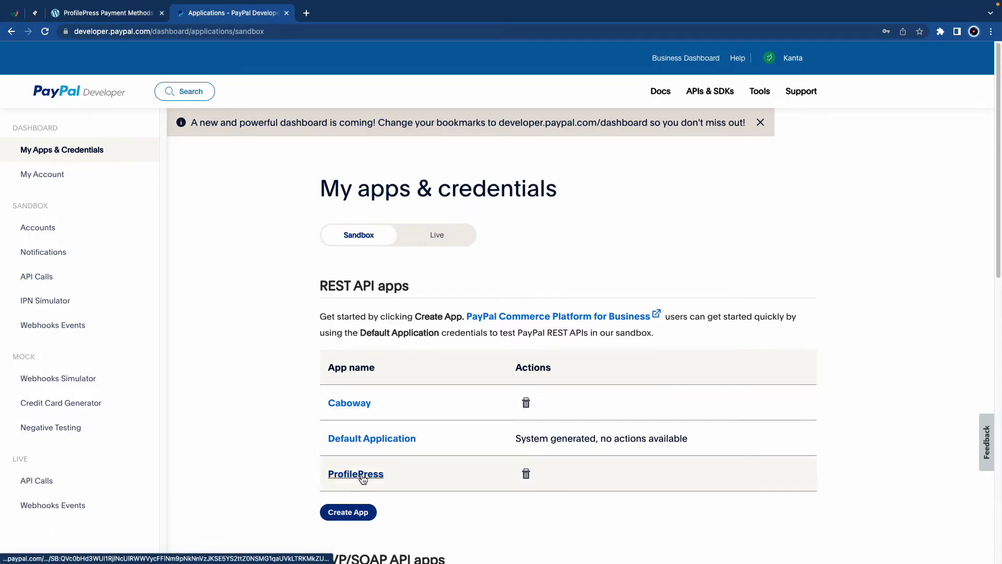
pyautogui.click(350, 512)
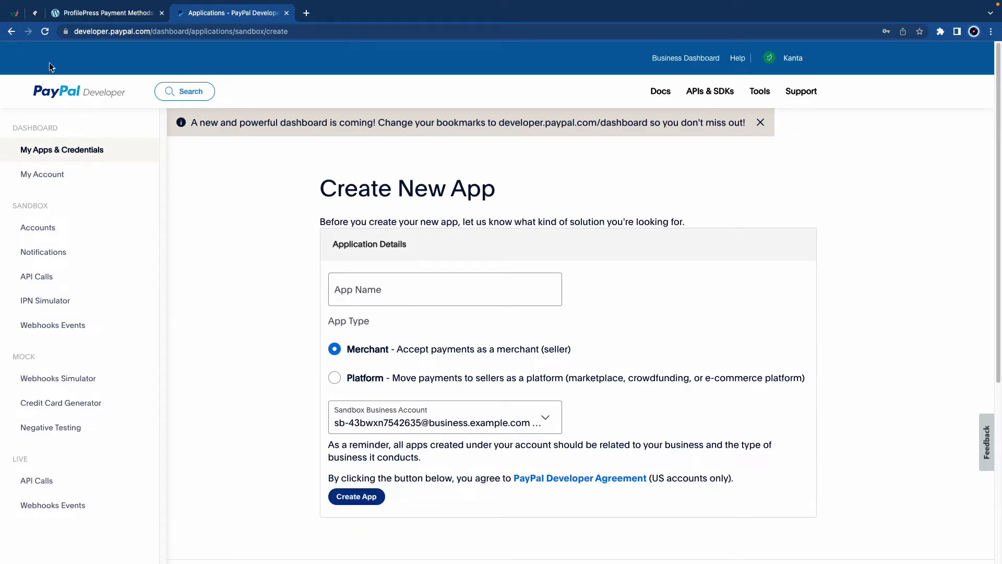
pyautogui.click(11, 31)
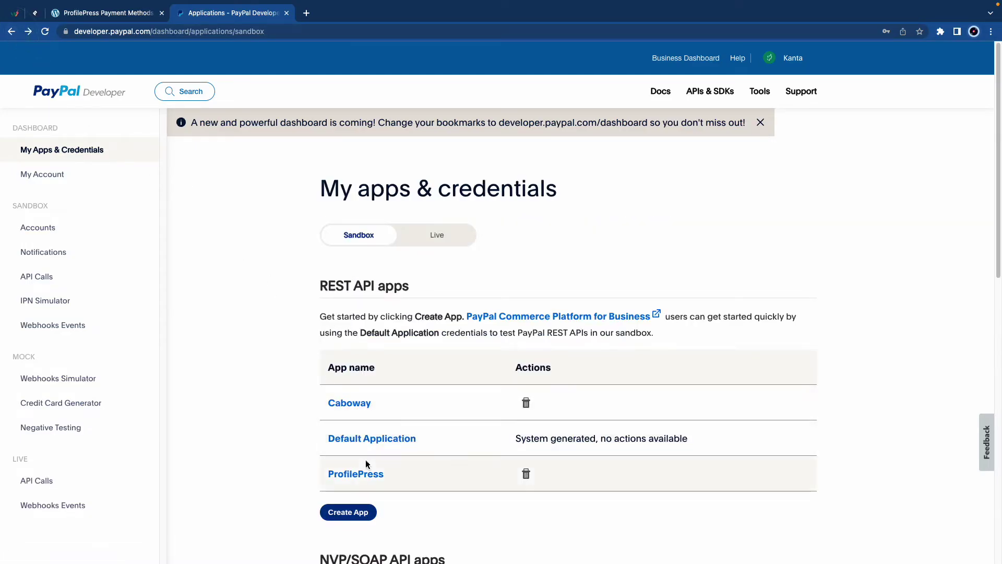
pyautogui.click(356, 474)
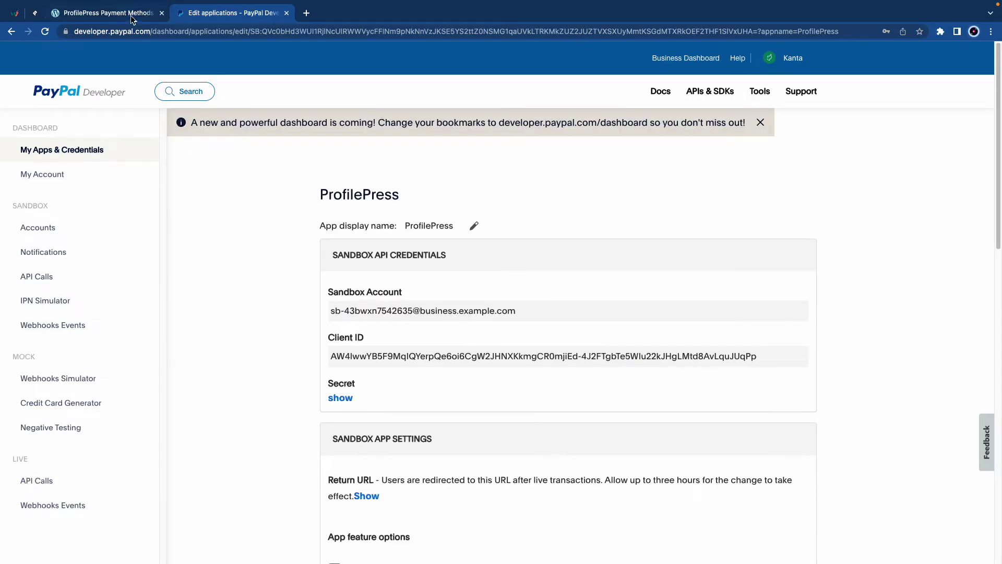
# - Copy the sandbox app's Client ID into ProfilePress's PayPal Client ID field
pyautogui.click(105, 13)
pyautogui.click(204, 14)
pyautogui.doubleClick(403, 356)
pyautogui.tripleClick(403, 357)
pyautogui.press('super+c')
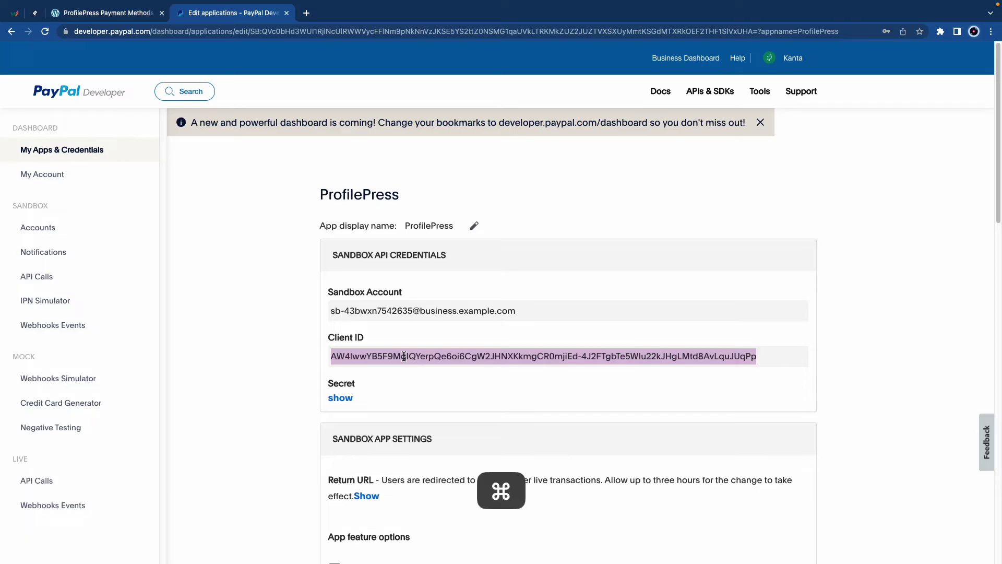
pyautogui.click(124, 13)
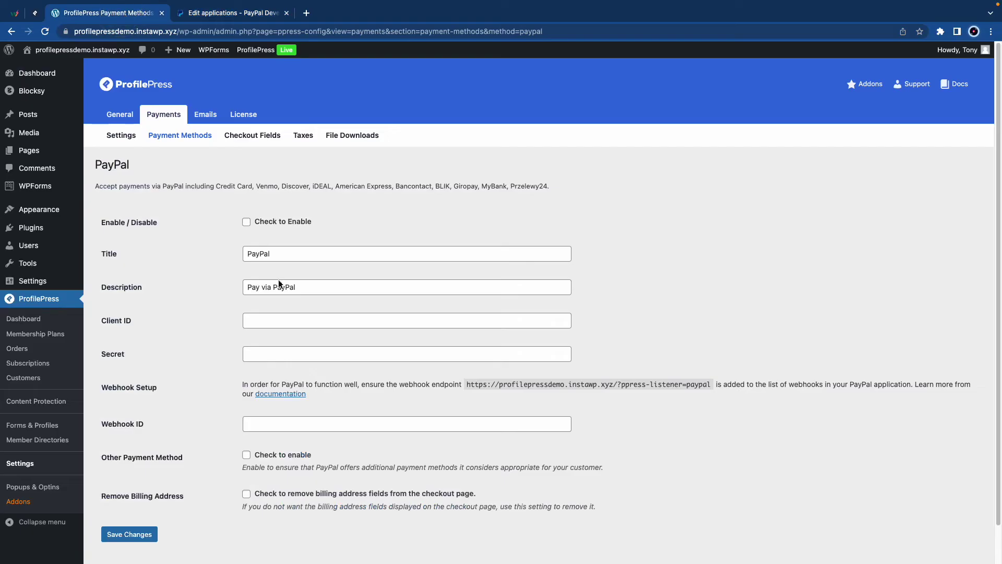
pyautogui.click(279, 318)
pyautogui.press('super+v')
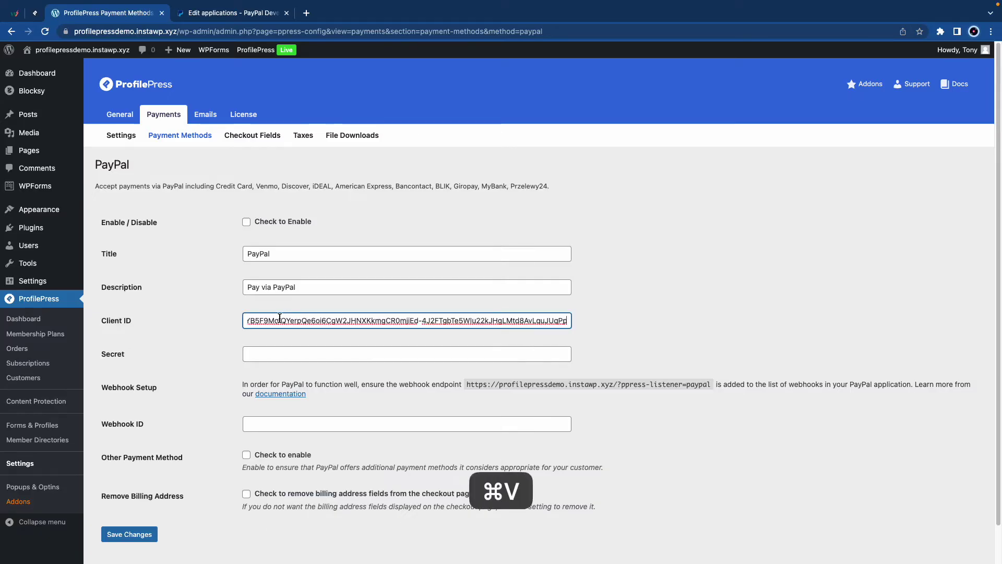
# - Reveal the app's client secret and paste it into ProfilePress's PayPal Secret field
pyautogui.click(237, 14)
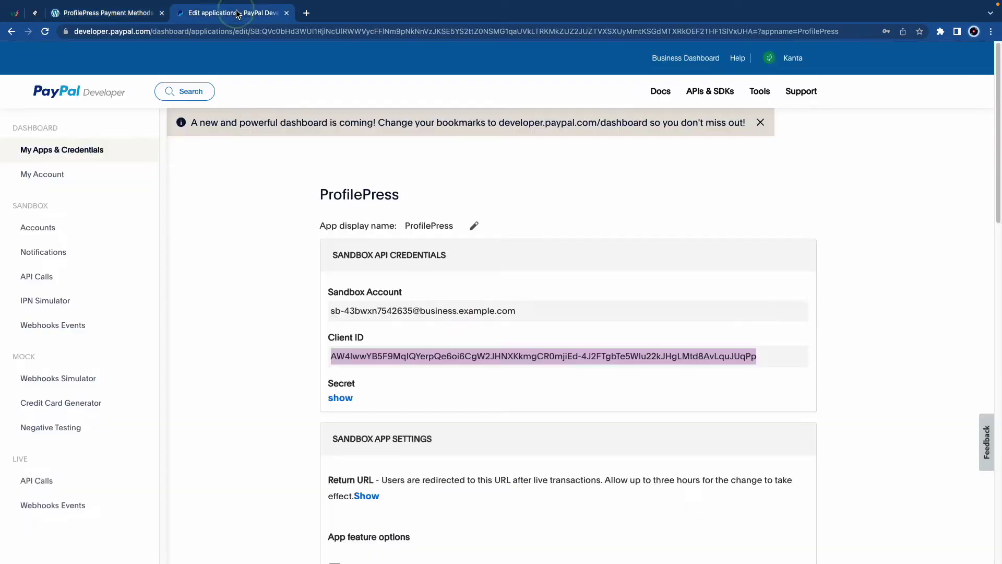
pyautogui.click(348, 400)
pyautogui.moveTo(391, 500); pyautogui.dragTo(454, 515)
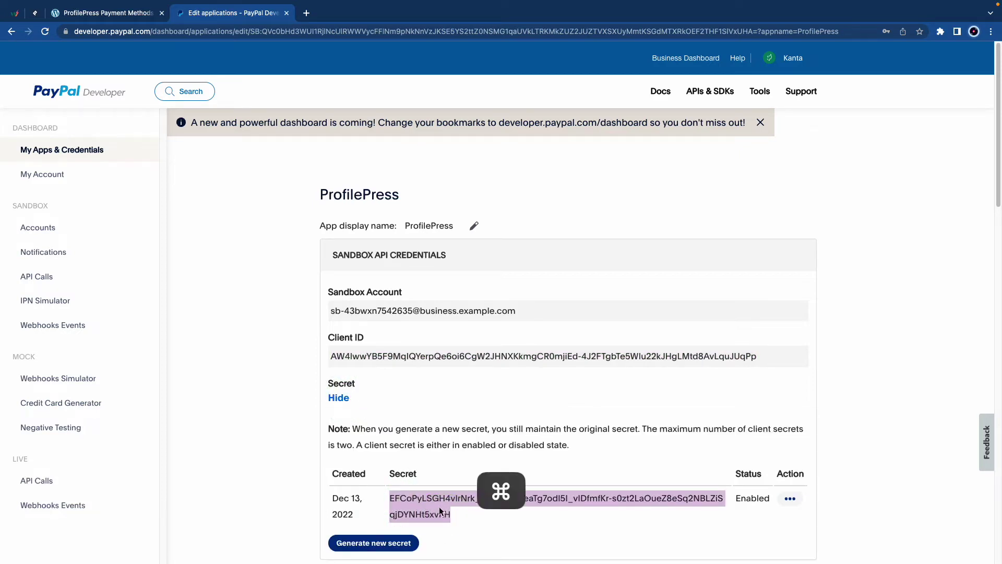
pyautogui.press('super+c')
pyautogui.click(128, 14)
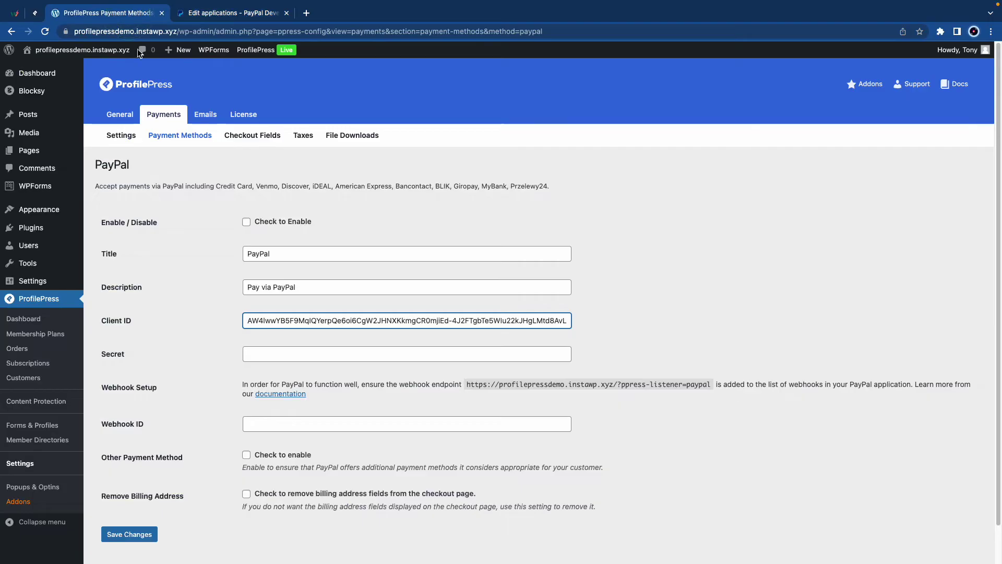
pyautogui.click(273, 355)
pyautogui.press('super+v')
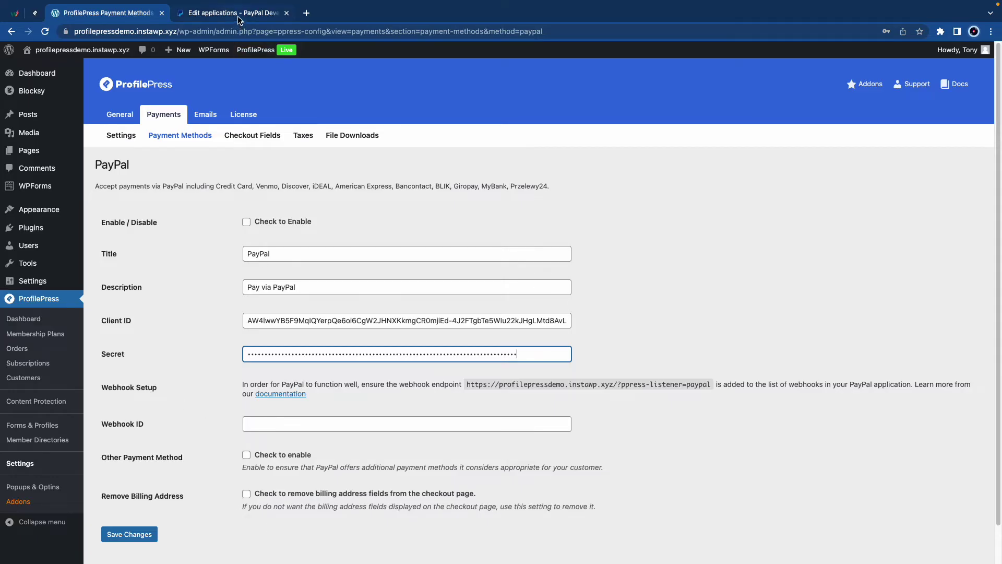
pyautogui.hotkey('ctrl', 'Tab')
pyautogui.scroll(-2, 408, 388)
pyautogui.scroll(-5, 408, 385)
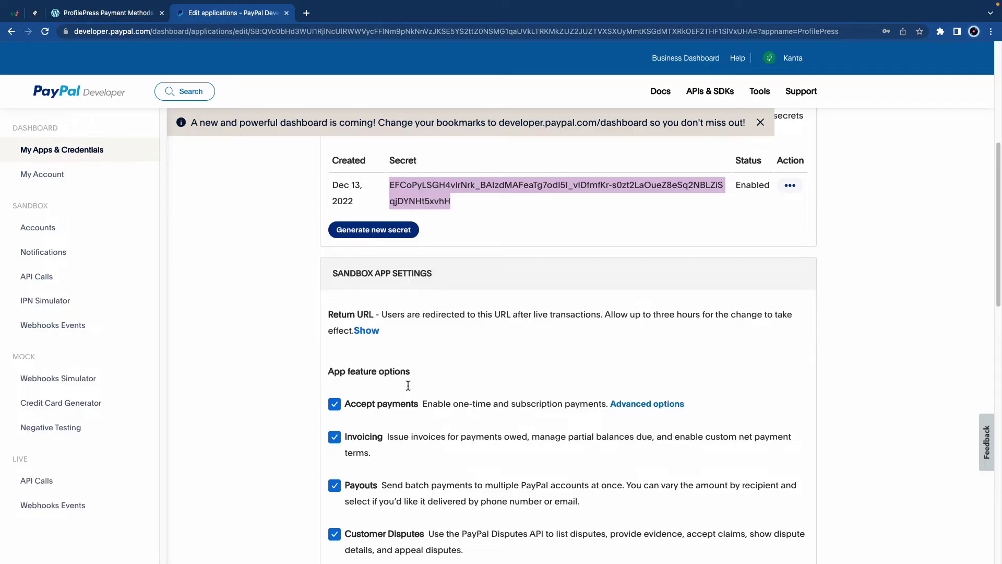
# - Delete the existing sandbox webhook and start adding a new one
pyautogui.scroll(-4, 408, 385)
pyautogui.scroll(-6, 408, 385)
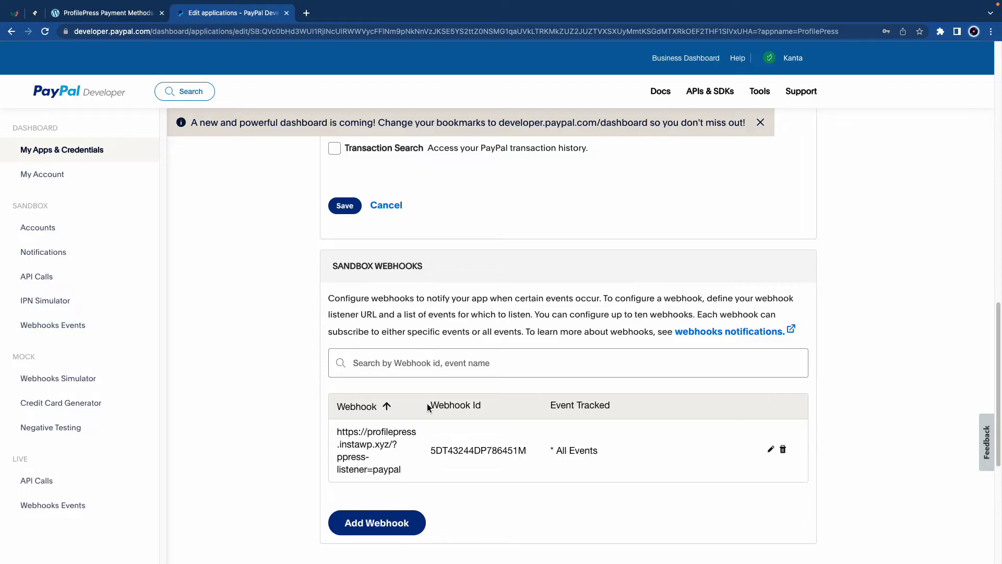
pyautogui.click(783, 449)
pyautogui.click(458, 418)
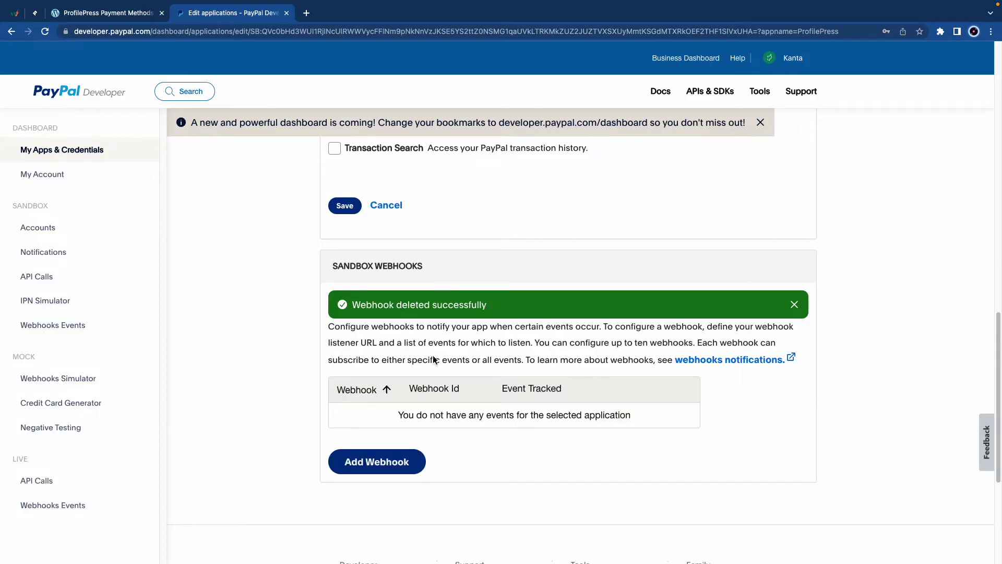
pyautogui.click(370, 461)
pyautogui.scroll(-1, 387, 416)
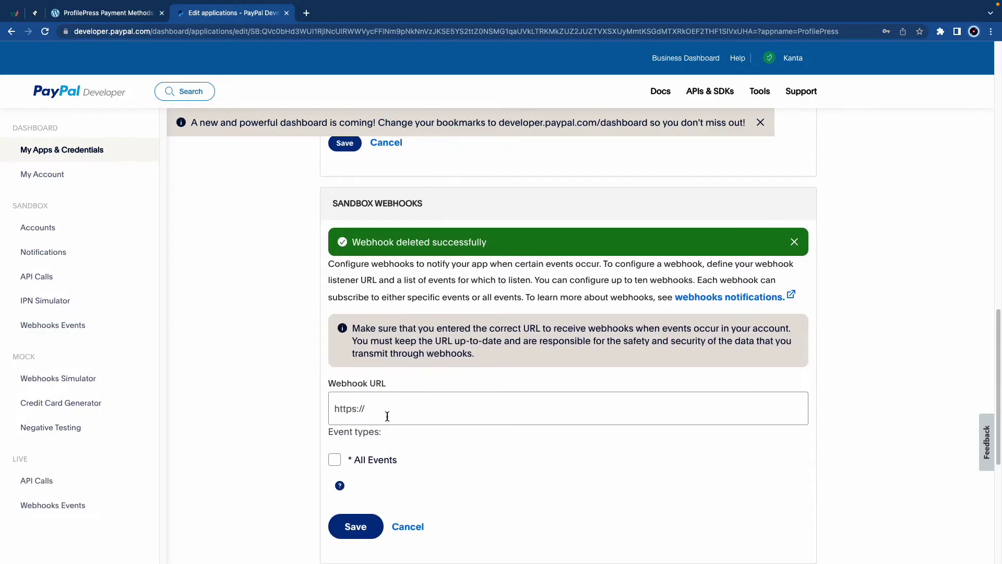
pyautogui.click(114, 18)
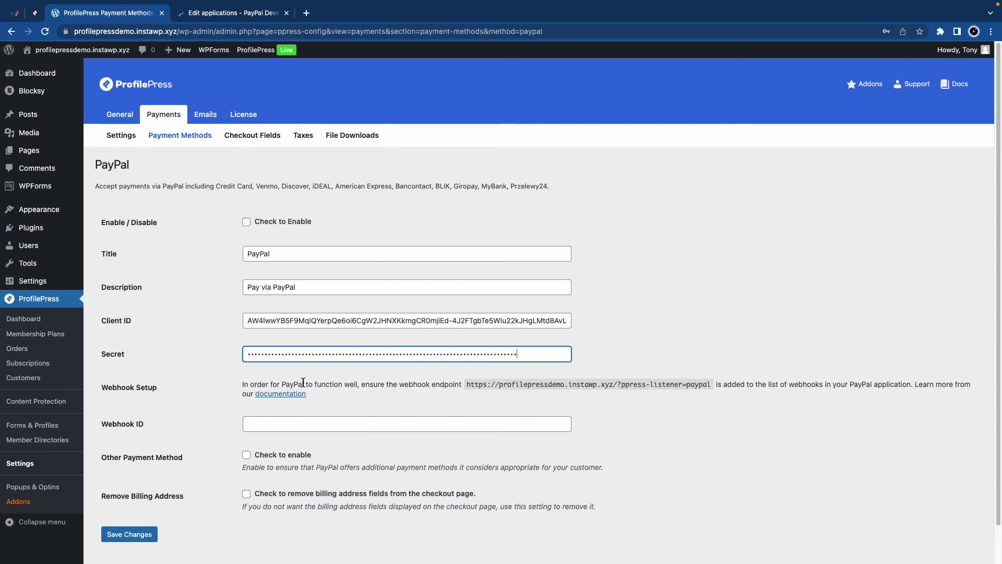
pyautogui.moveTo(467, 384); pyautogui.dragTo(706, 384)
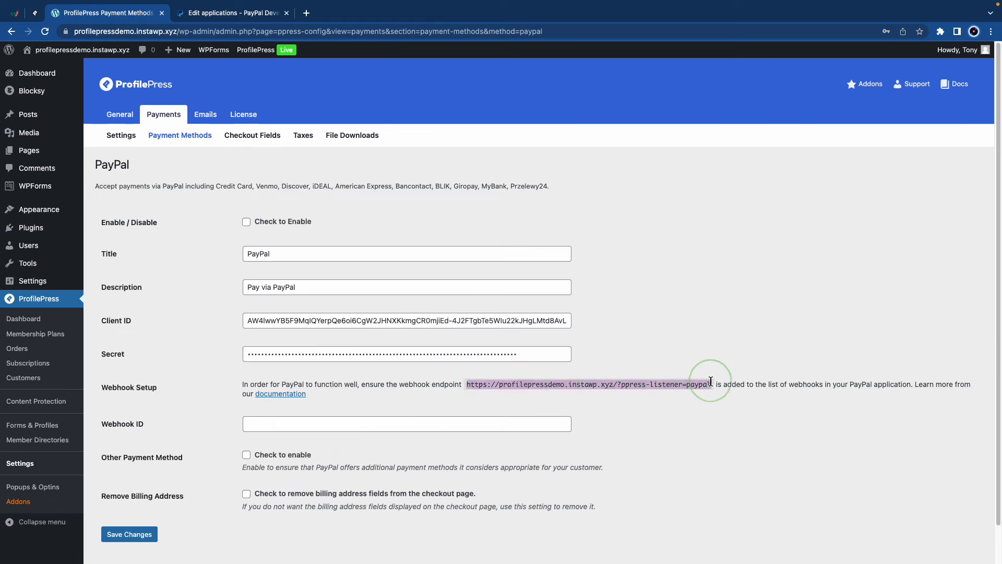
pyautogui.rightClick(703, 383)
pyautogui.click(713, 406)
pyautogui.click(226, 14)
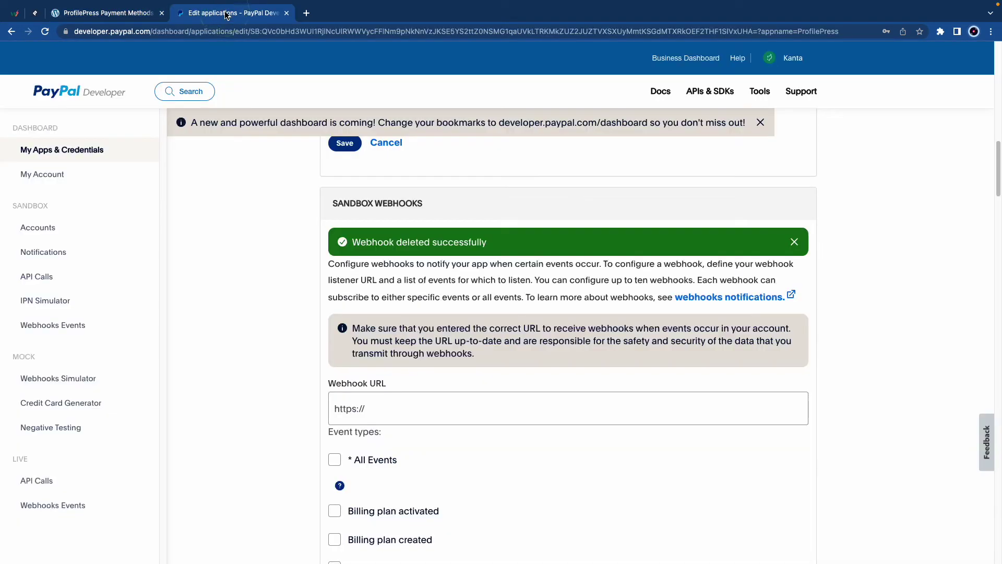
pyautogui.click(391, 415)
pyautogui.rightClick(392, 415)
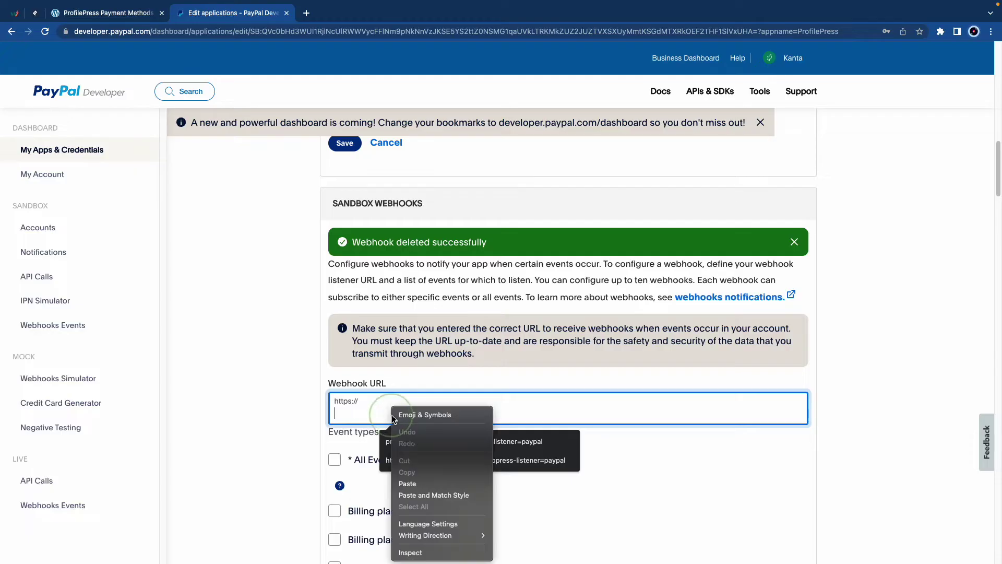
pyautogui.click(420, 484)
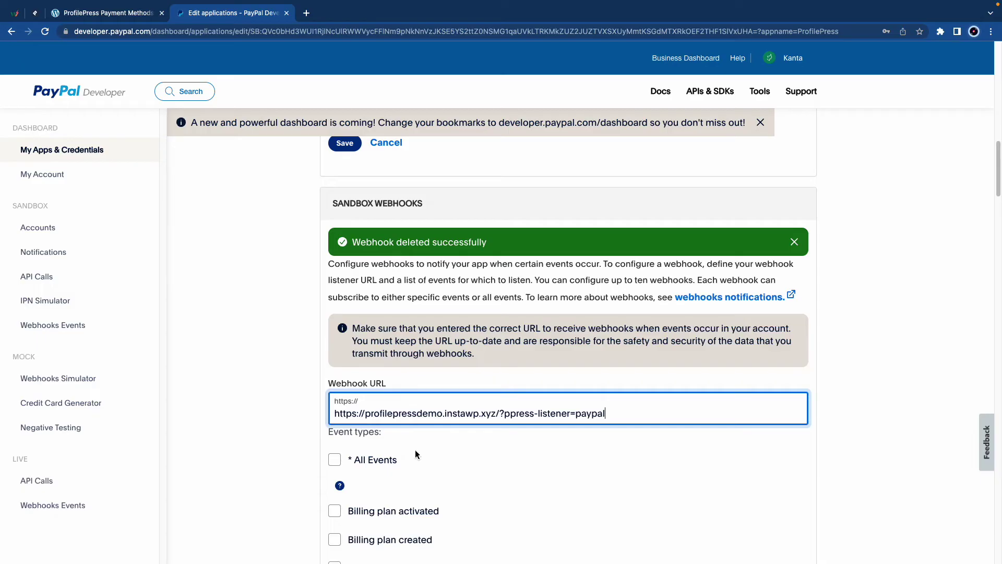
# - Subscribe the webhook to All Events, save it, and select the new Webhook ID
pyautogui.scroll(-5, 337, 509)
pyautogui.scroll(4, 338, 516)
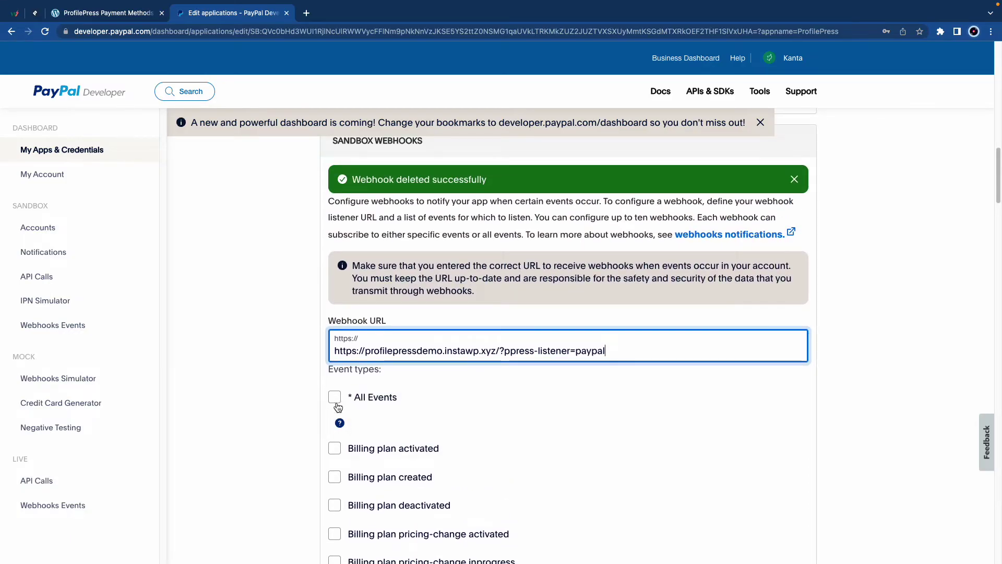
pyautogui.click(335, 397)
pyautogui.scroll(-15, 421, 385)
pyautogui.scroll(-15, 421, 388)
pyautogui.scroll(2, 360, 365)
pyautogui.click(360, 338)
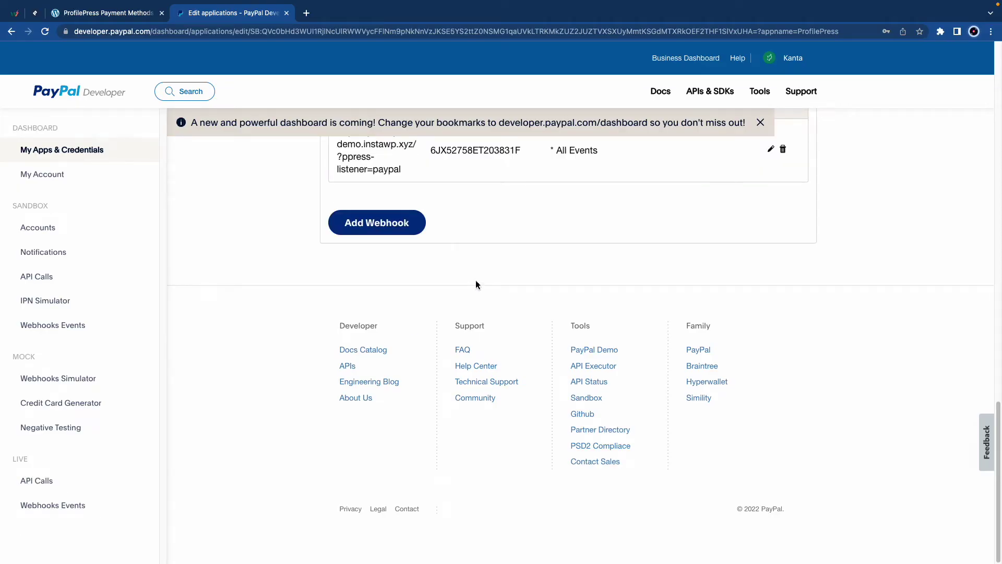
pyautogui.scroll(3, 475, 284)
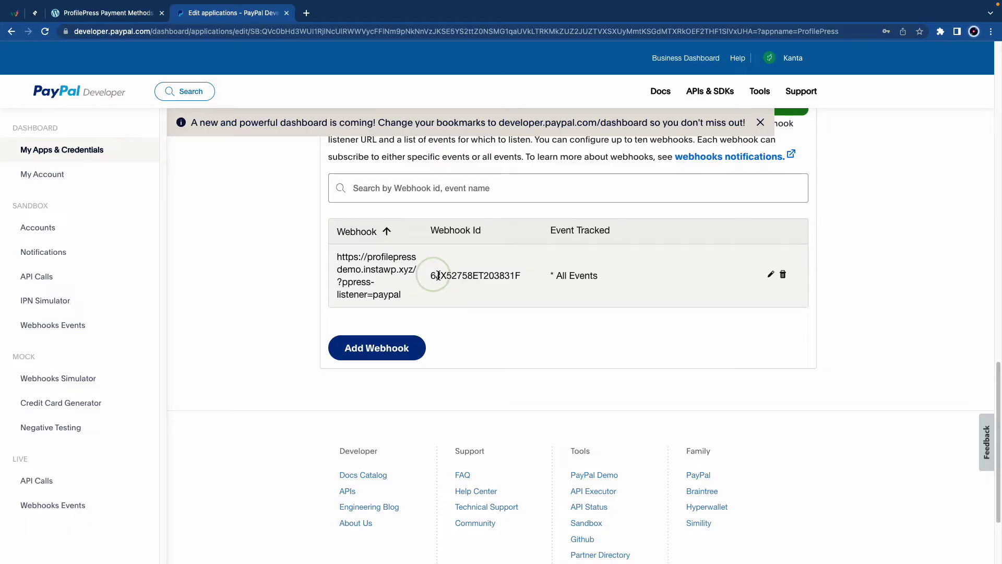
pyautogui.moveTo(433, 275); pyautogui.dragTo(520, 277)
# - Paste the copied ID into Webhook ID, enable Other Payment Method and Remove Billing Address, and save
pyautogui.rightClick(516, 275)
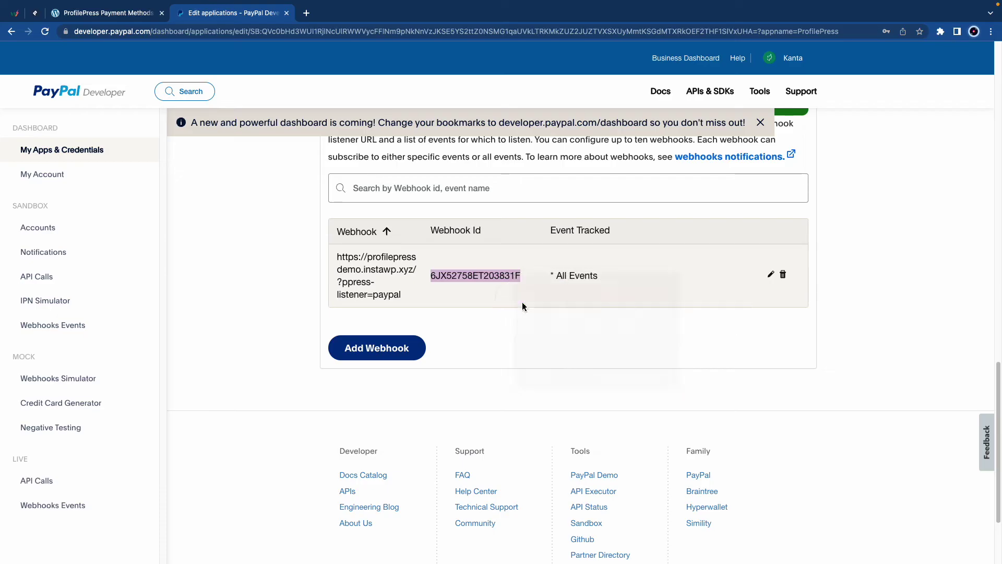
pyautogui.click(140, 17)
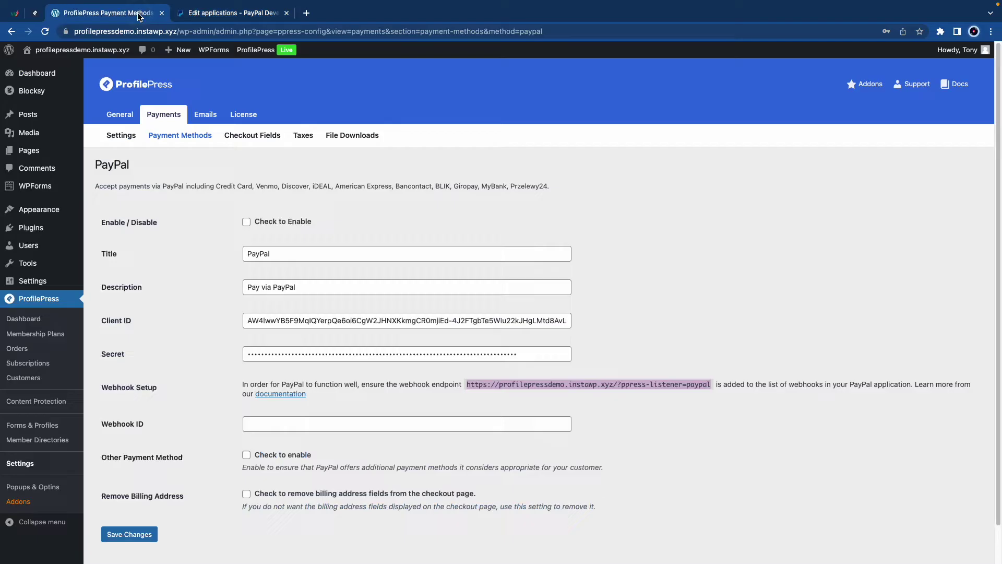
pyautogui.rightClick(293, 420)
pyautogui.click(319, 483)
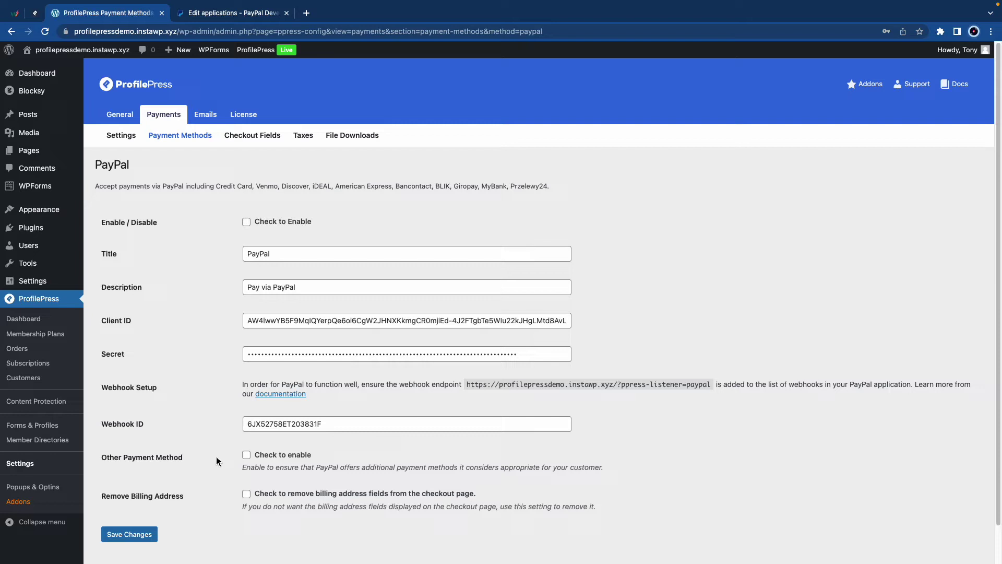
pyautogui.click(247, 455)
pyautogui.click(247, 495)
pyautogui.click(140, 533)
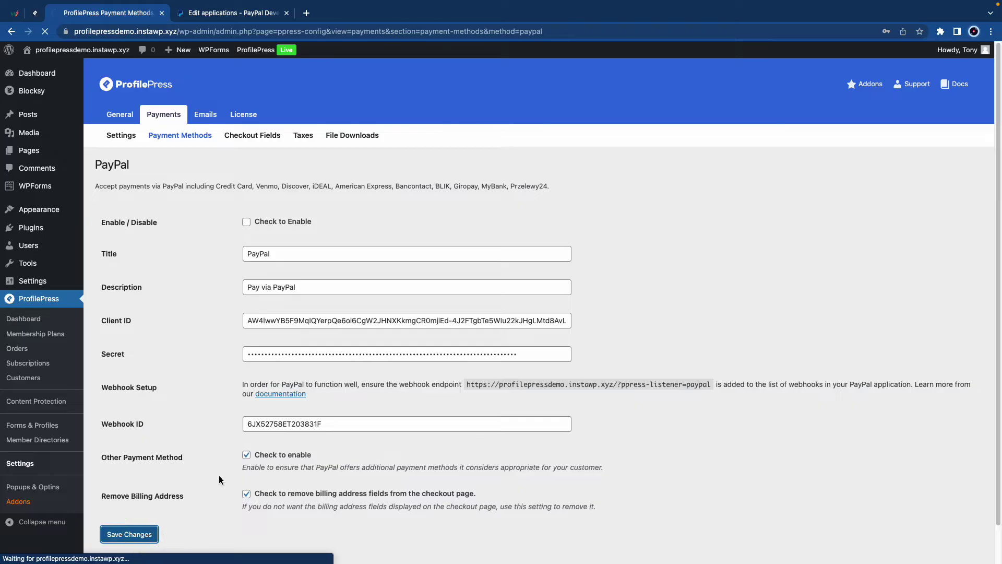
pyautogui.click(177, 137)
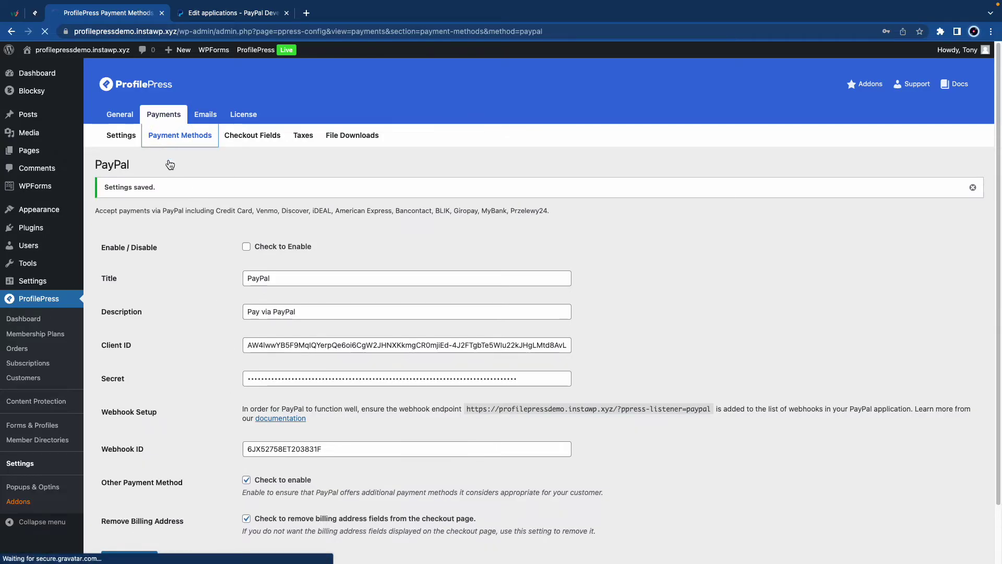
# - Enable the PayPal payment method and save it
pyautogui.click(156, 313)
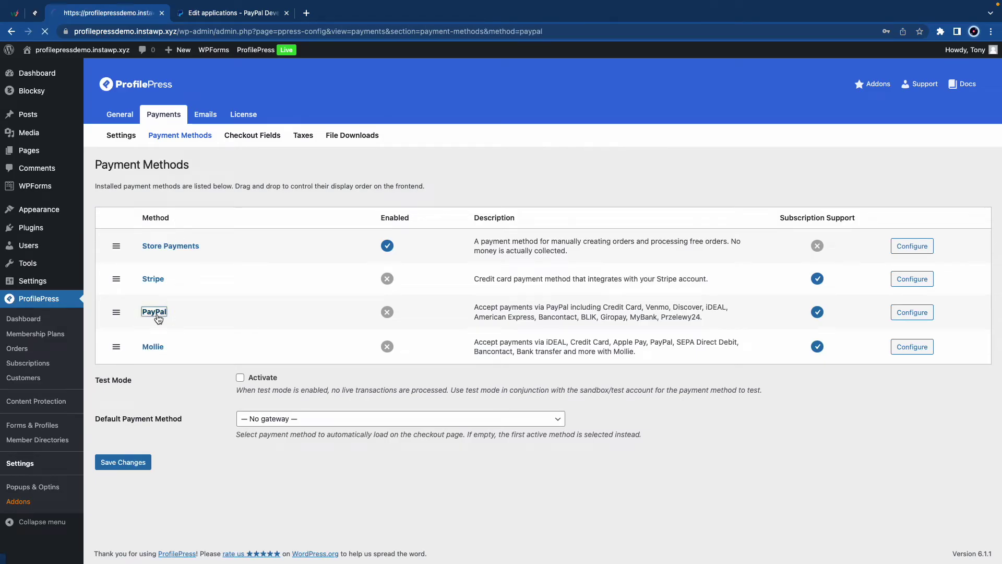
pyautogui.click(246, 223)
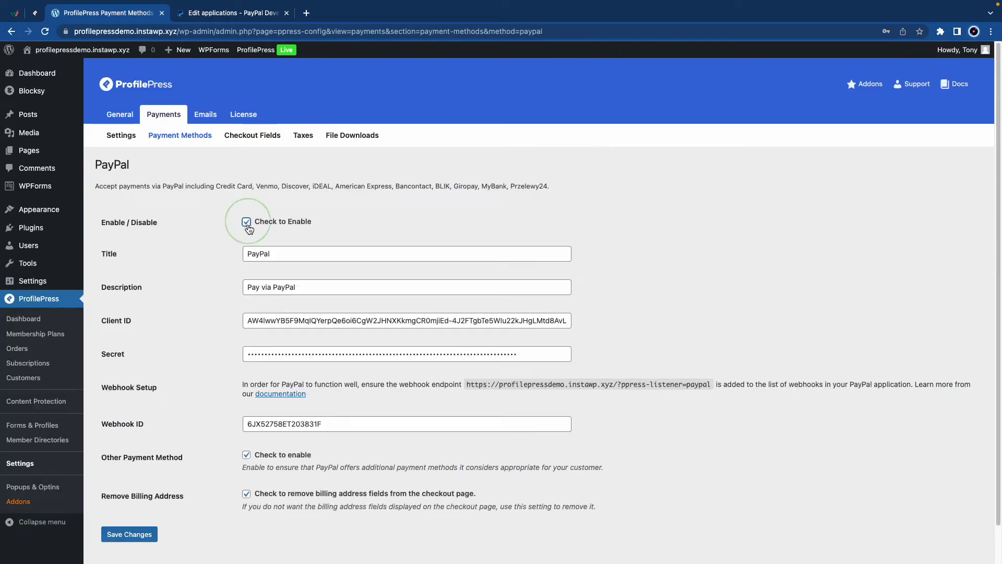
pyautogui.click(139, 530)
pyautogui.click(172, 140)
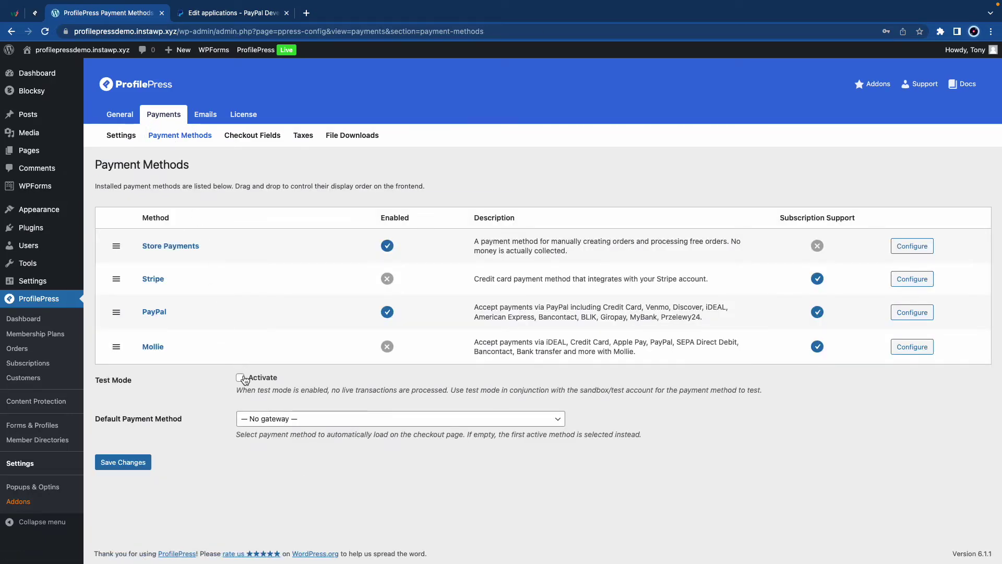
# - Turn on Test Mode, make PayPal the default payment method, save, and close the PayPal Developer tab
pyautogui.click(240, 377)
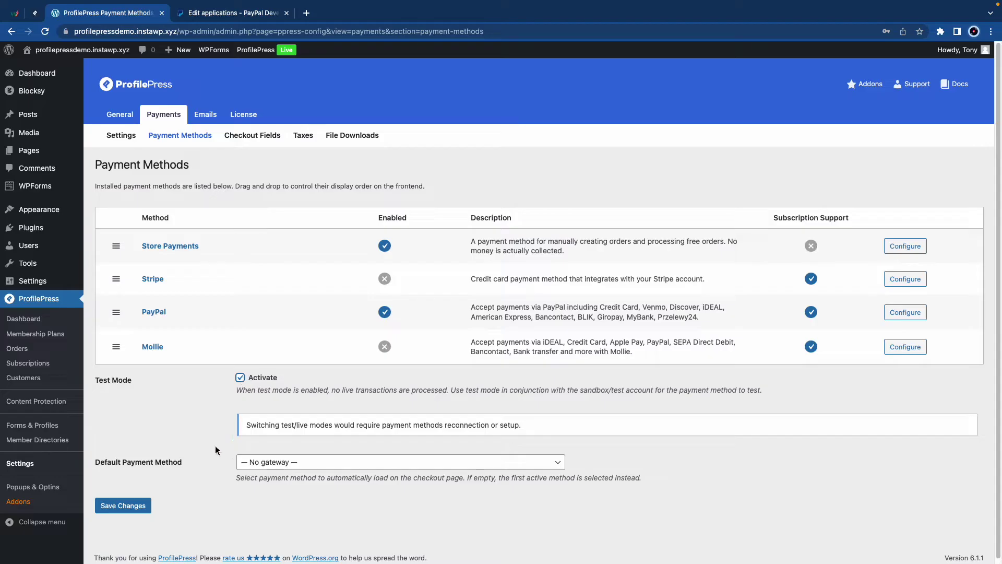
pyautogui.click(266, 463)
pyautogui.click(263, 477)
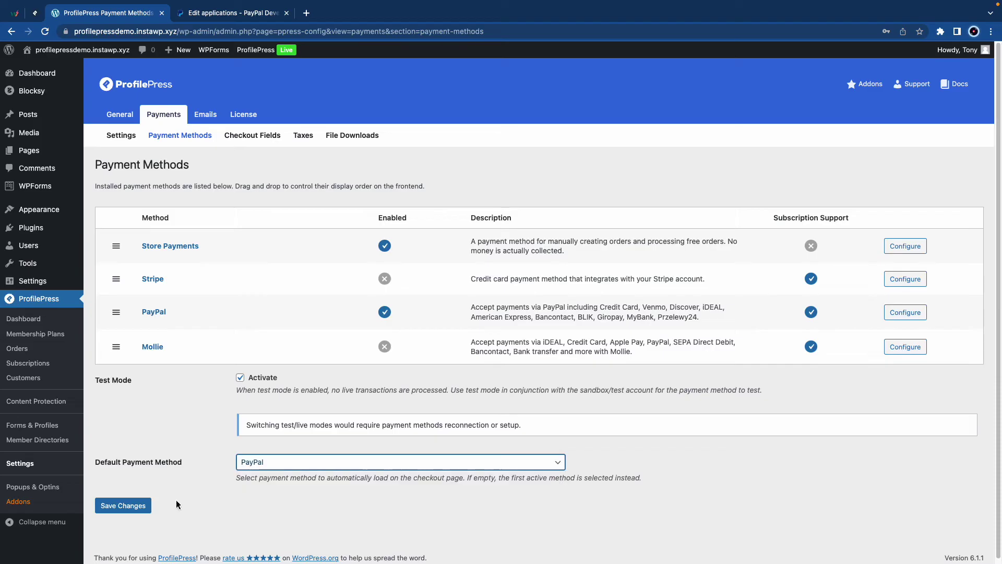
pyautogui.click(135, 506)
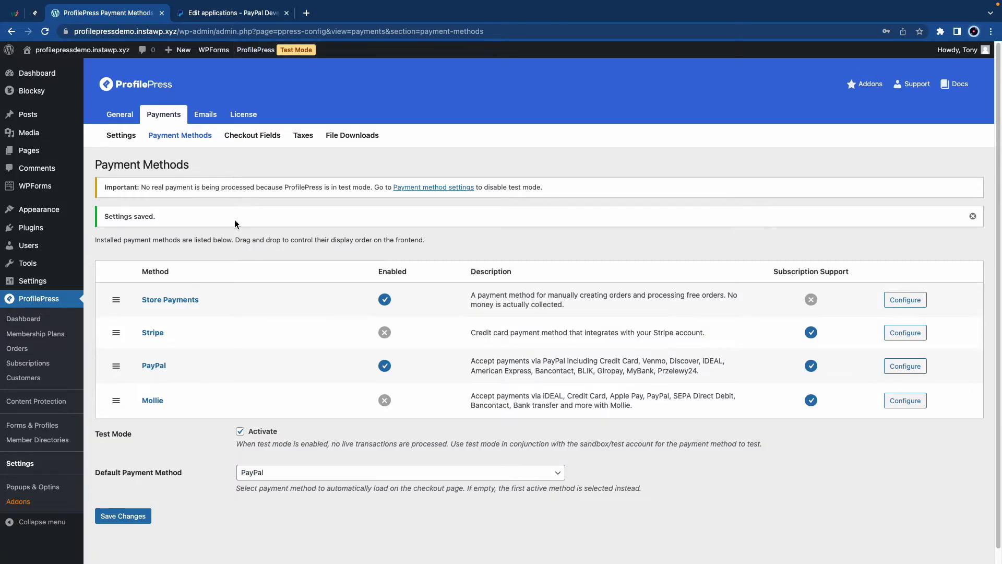
pyautogui.click(286, 13)
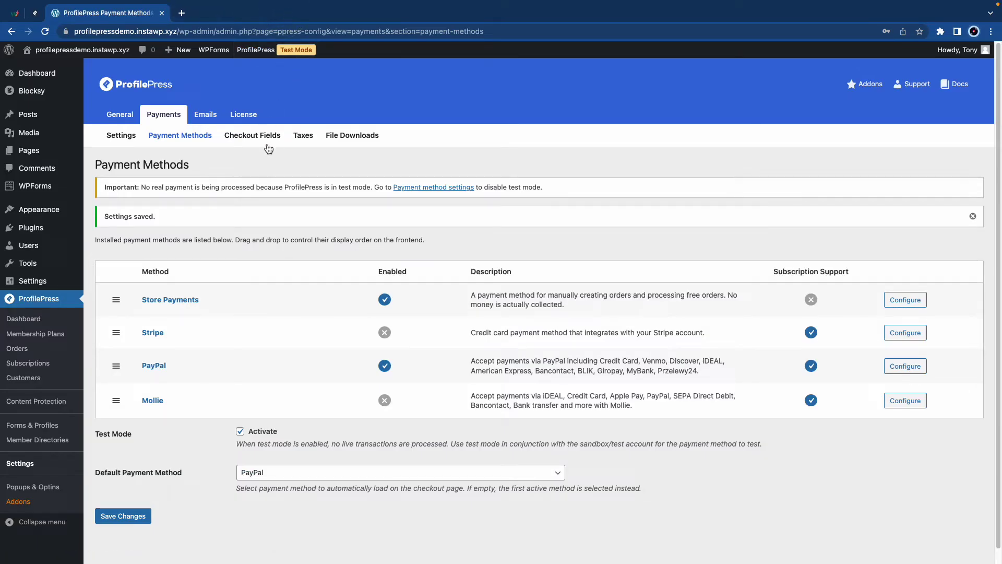
pyautogui.click(249, 137)
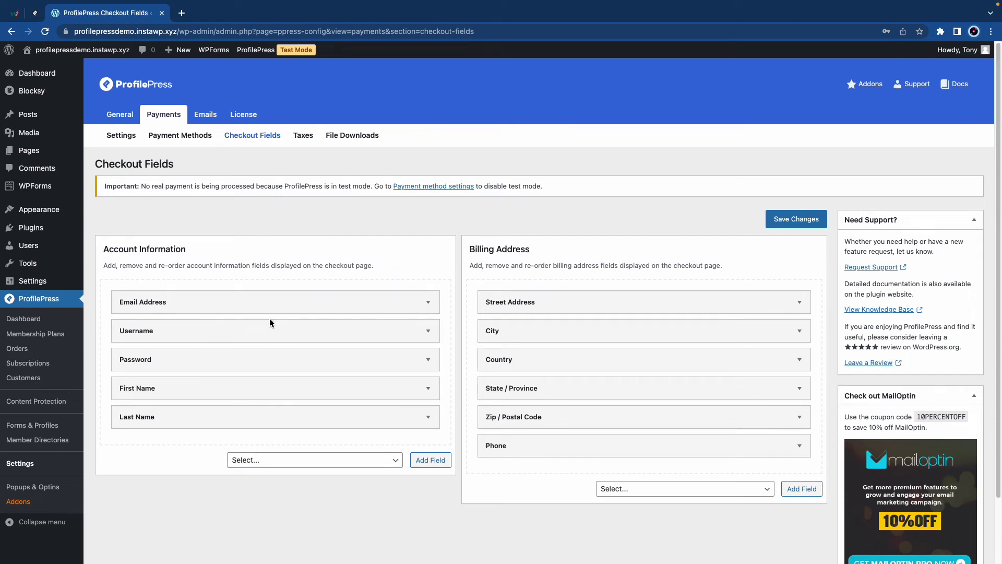
# - Add a Confirm Password field to Account Information, drag it directly below Password, and save
pyautogui.moveTo(270, 388)
pyautogui.mouseDown()
pyautogui.moveTo(270, 355)
pyautogui.moveTo(268, 398)
pyautogui.mouseUp()
pyautogui.click(327, 460)
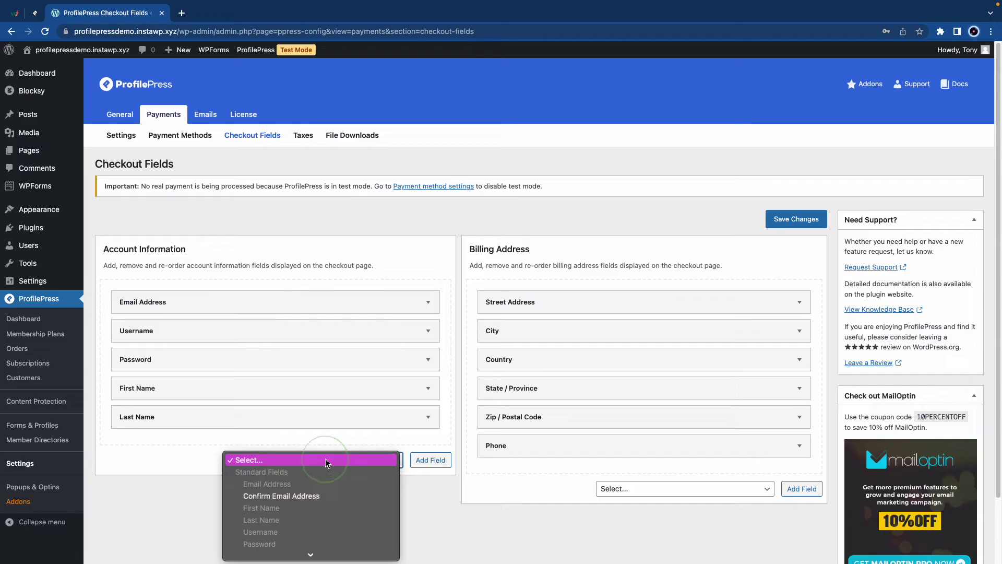
pyautogui.scroll(-2, 324, 464)
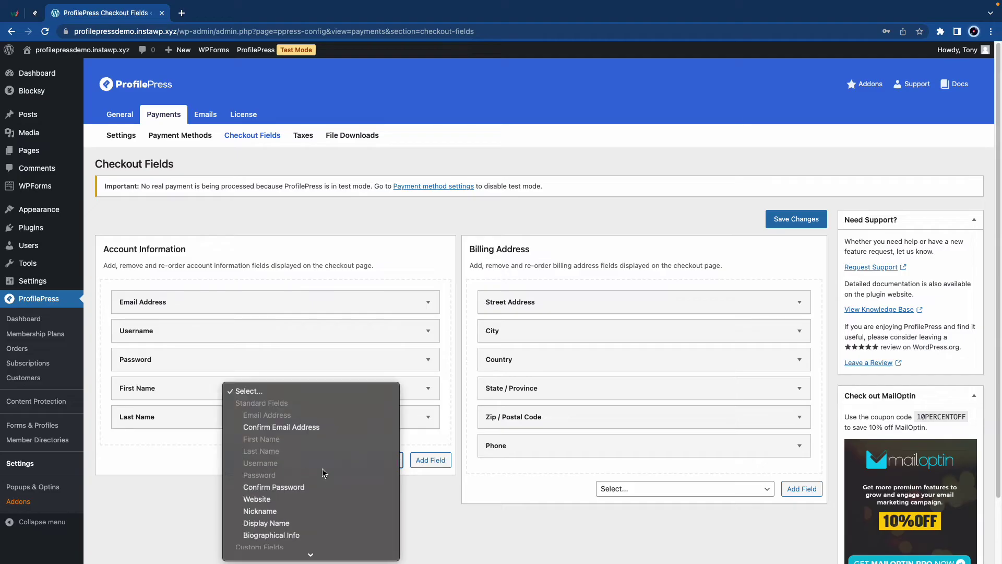
pyautogui.click(285, 487)
pyautogui.click(421, 462)
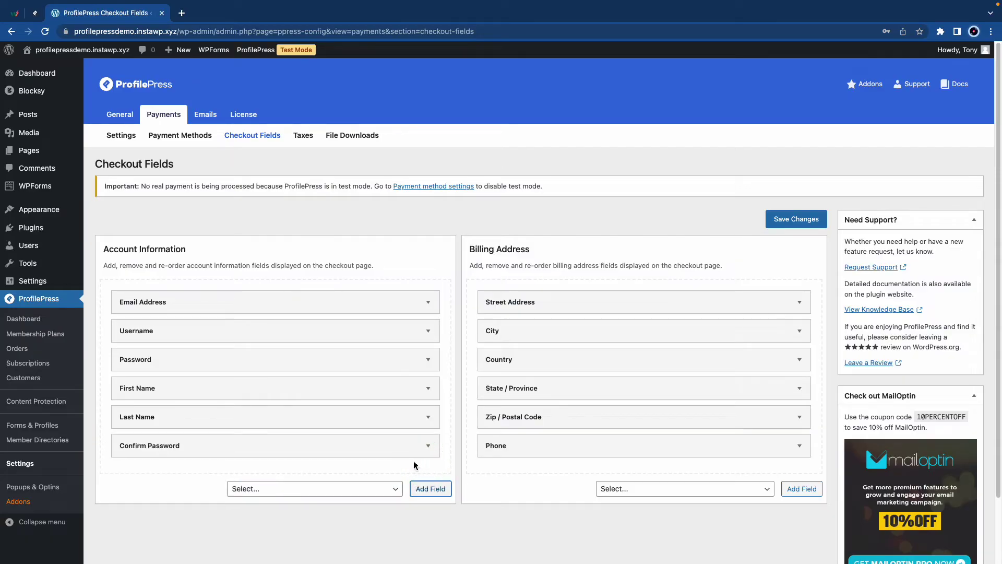
pyautogui.moveTo(242, 450); pyautogui.dragTo(238, 389)
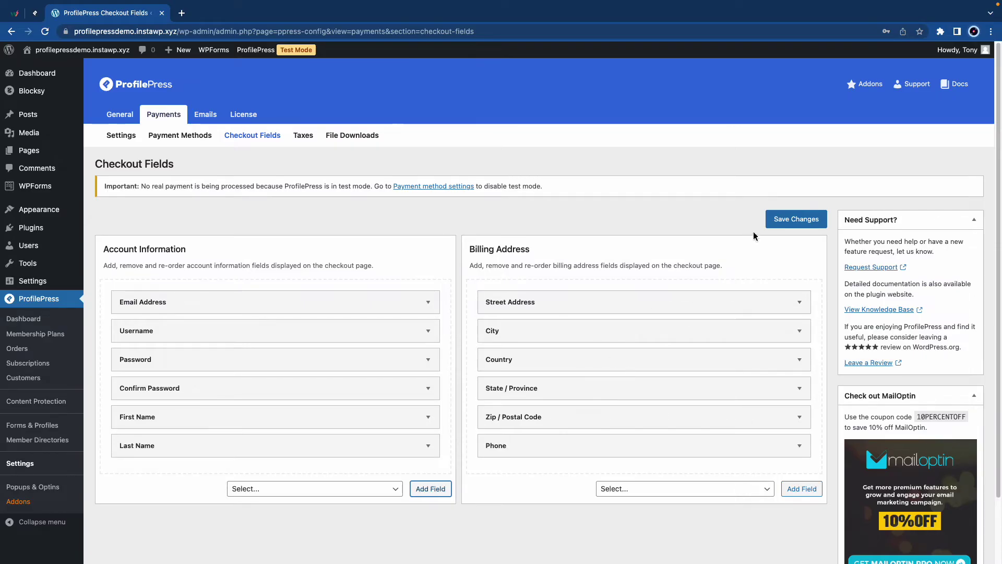
pyautogui.click(786, 219)
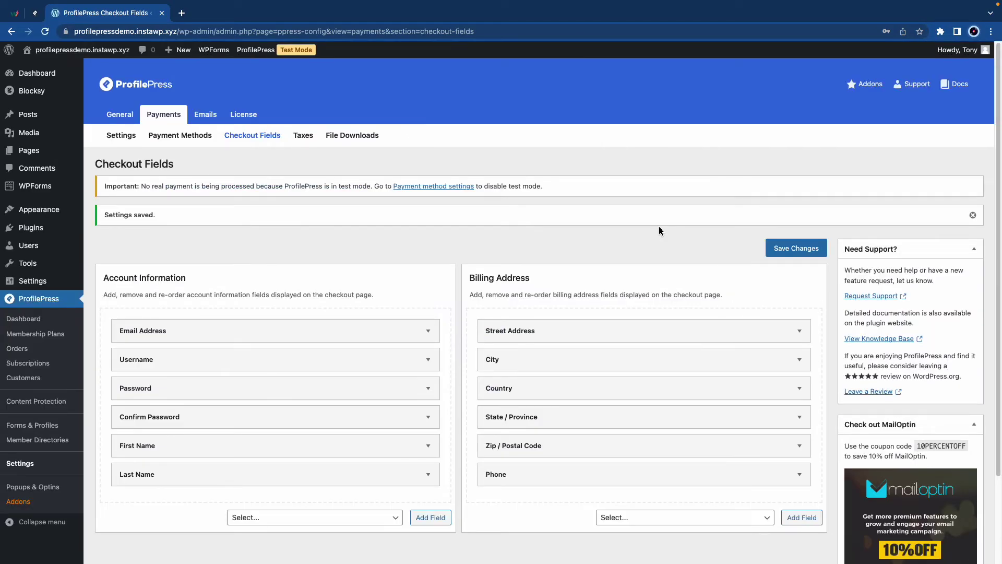
# - Look over the tax settings page
pyautogui.click(311, 139)
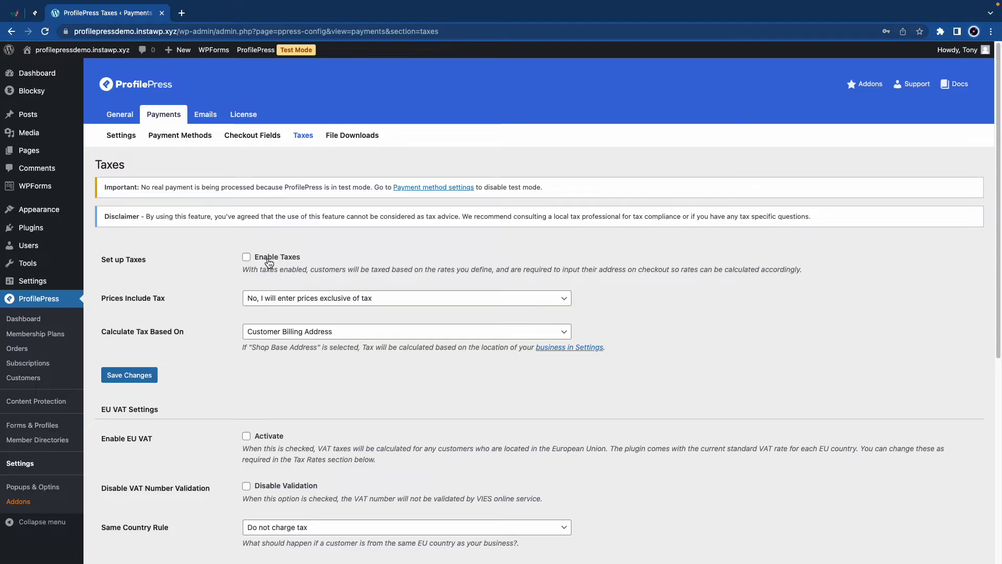
pyautogui.scroll(-5, 318, 282)
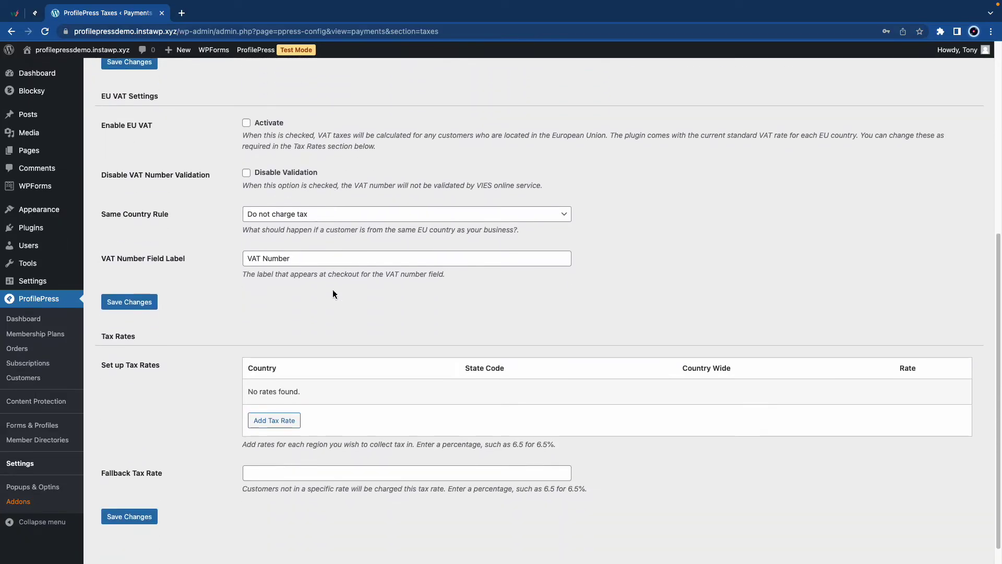
pyautogui.scroll(5, 333, 292)
pyautogui.scroll(2, 333, 292)
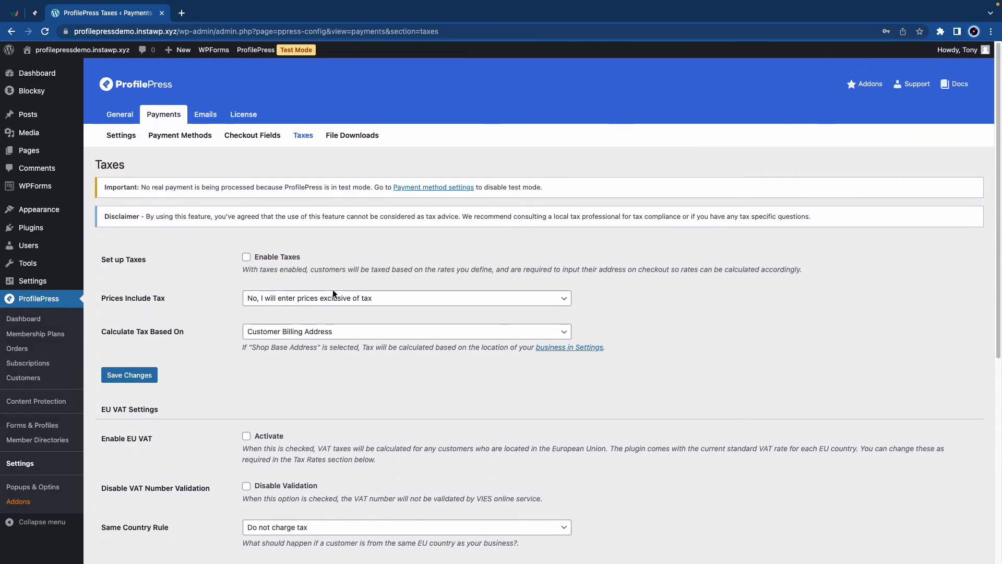
# - Save File Downloads settings with Force Downloads as the method and login required
pyautogui.click(346, 137)
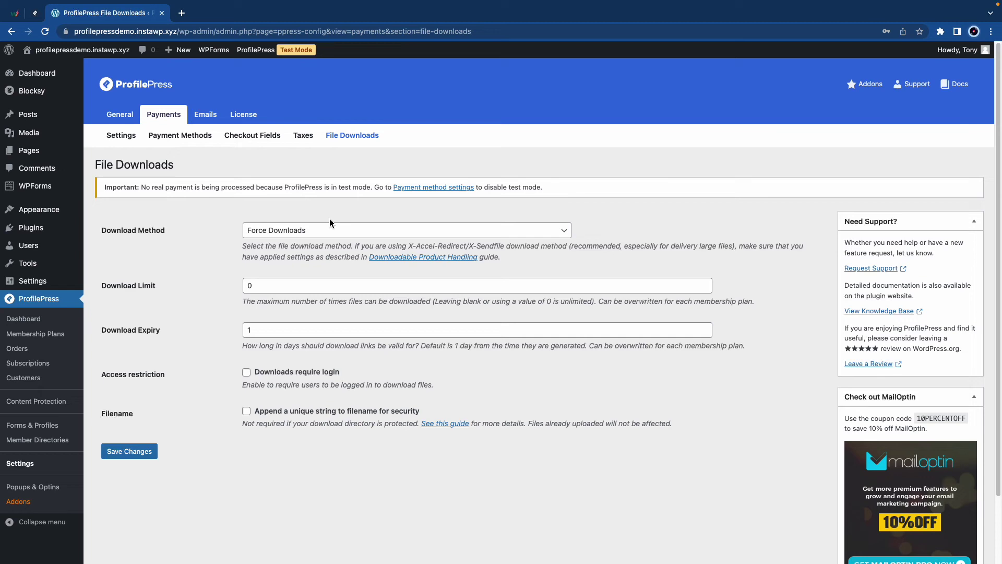
pyautogui.click(278, 236)
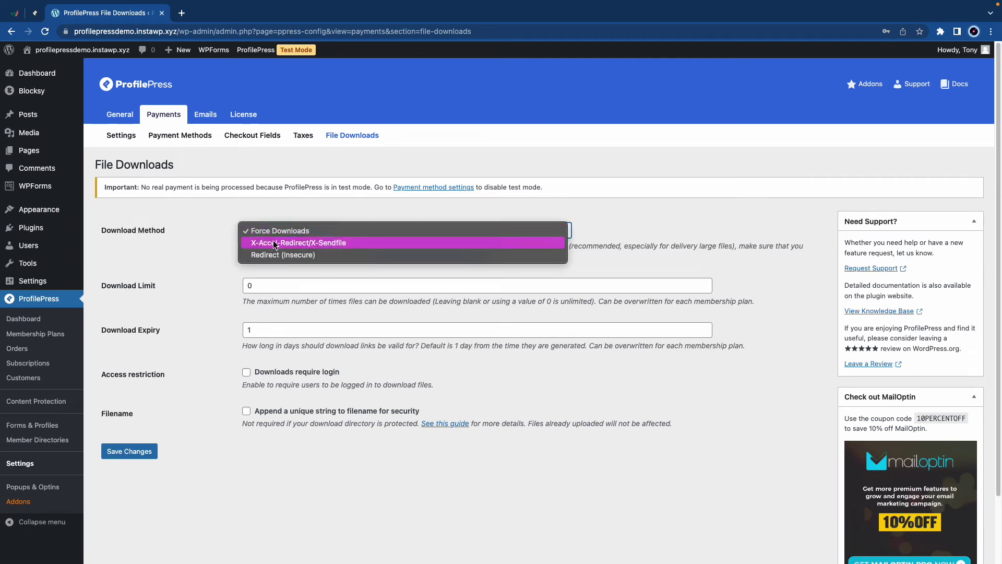
pyautogui.click(272, 226)
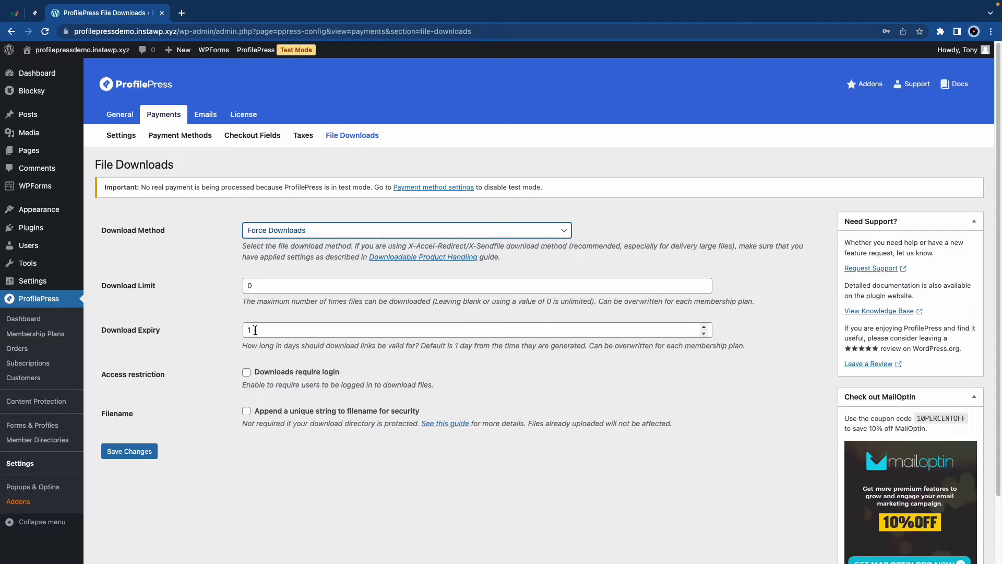
pyautogui.click(258, 373)
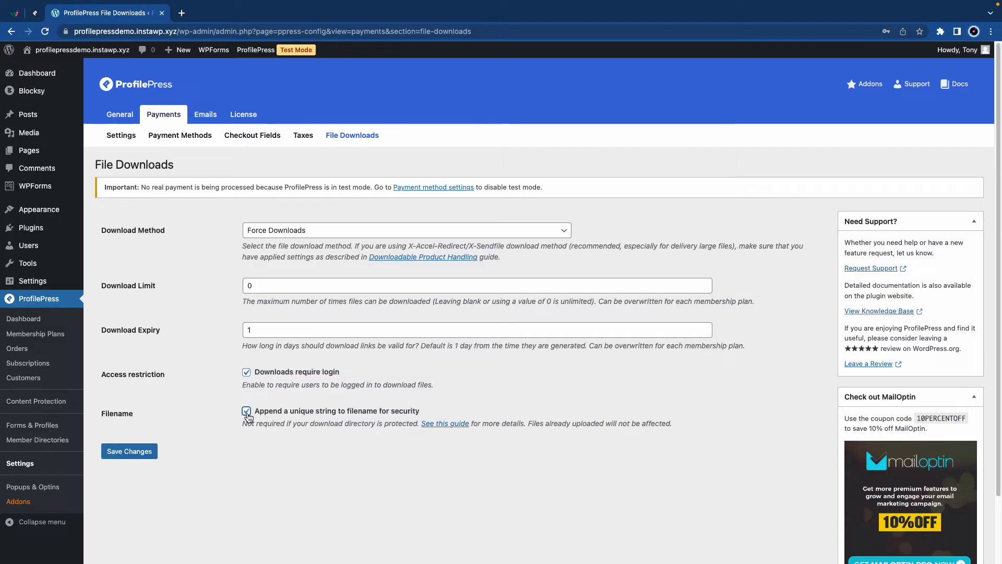
pyautogui.click(129, 452)
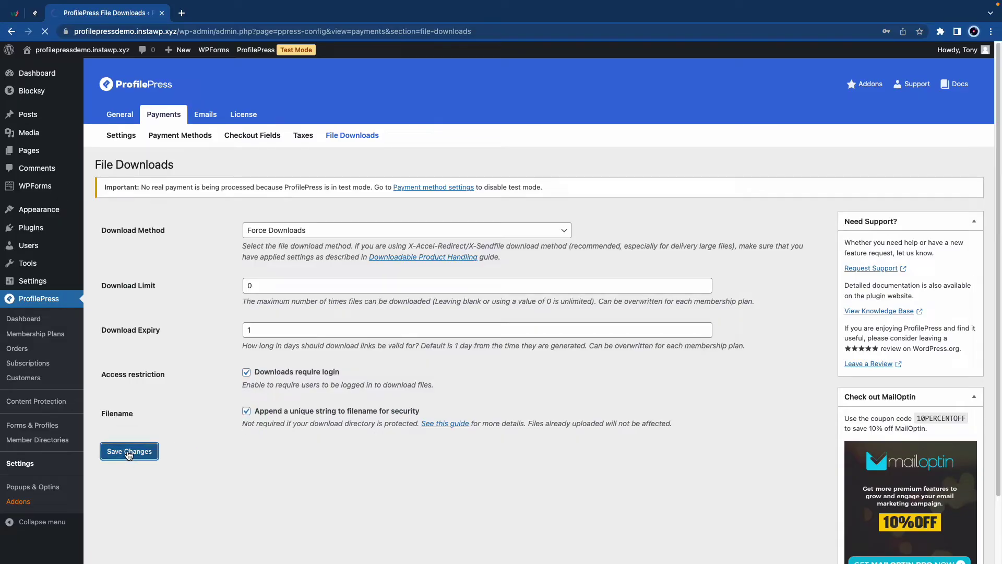
pyautogui.click(27, 318)
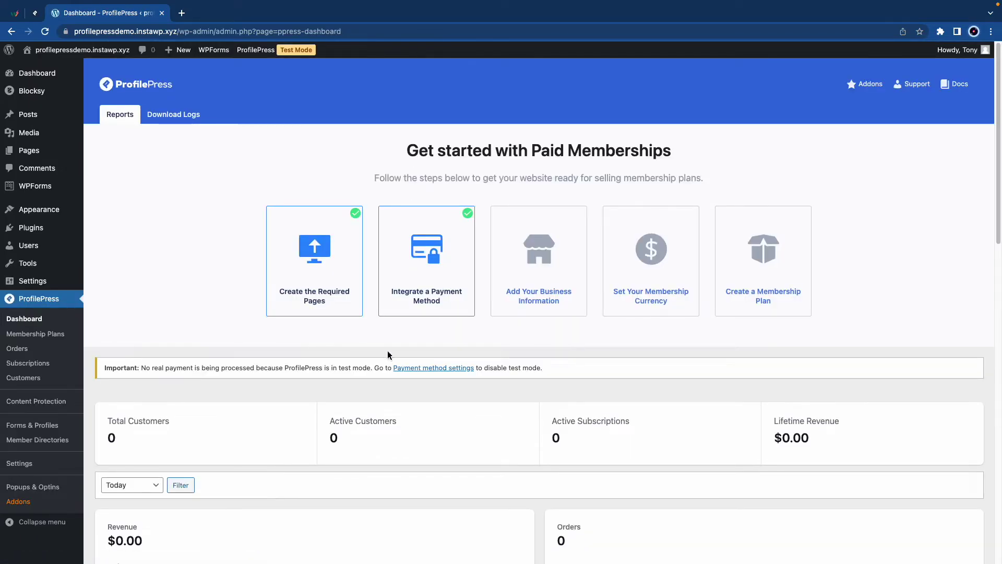
# - Trim the business name to profilepressdemo, autofill the street address and city, and choose Alaska
pyautogui.click(543, 298)
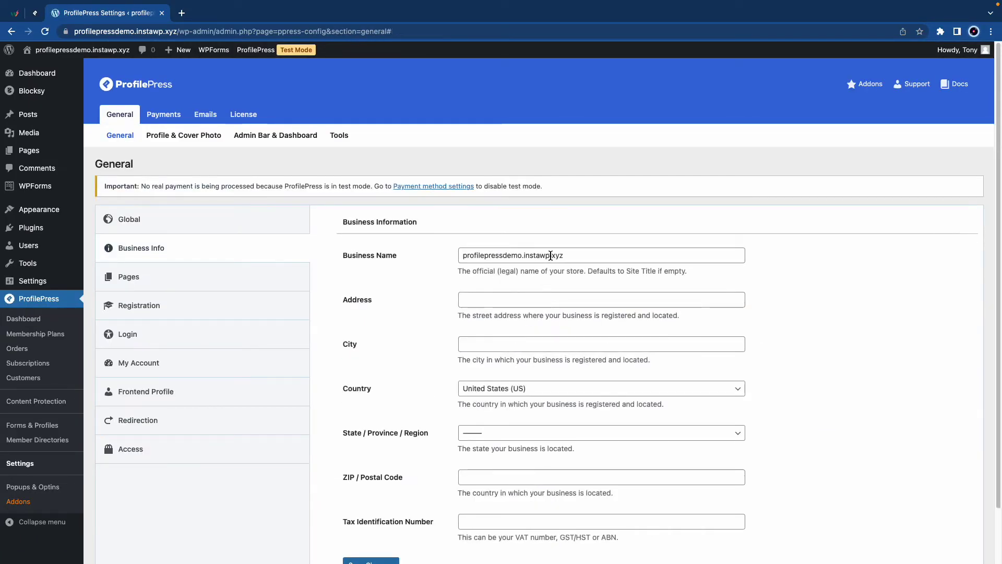
pyautogui.moveTo(568, 255); pyautogui.dragTo(520, 255)
pyautogui.press('BackSpace')
pyautogui.click(530, 303)
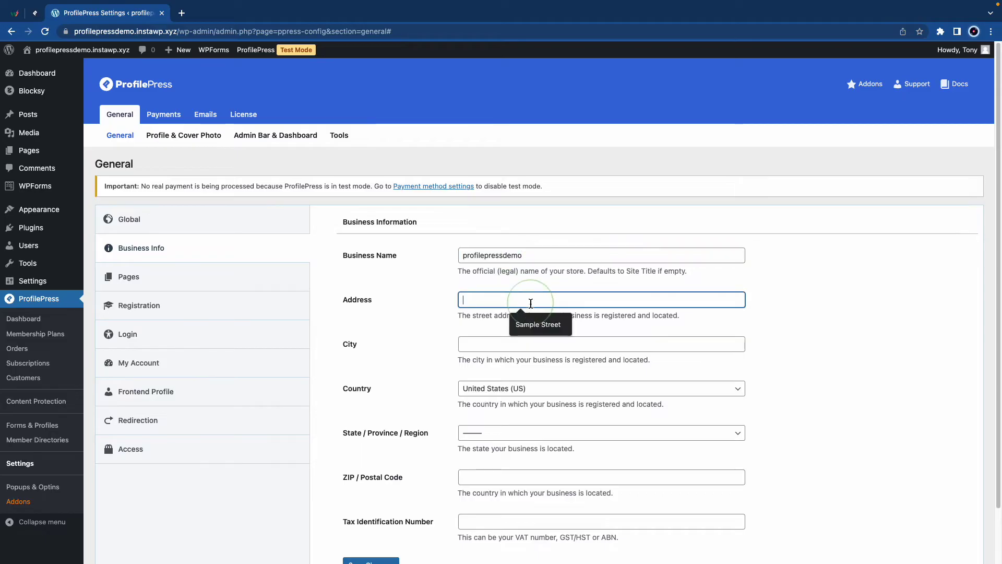
pyautogui.click(538, 324)
pyautogui.click(480, 433)
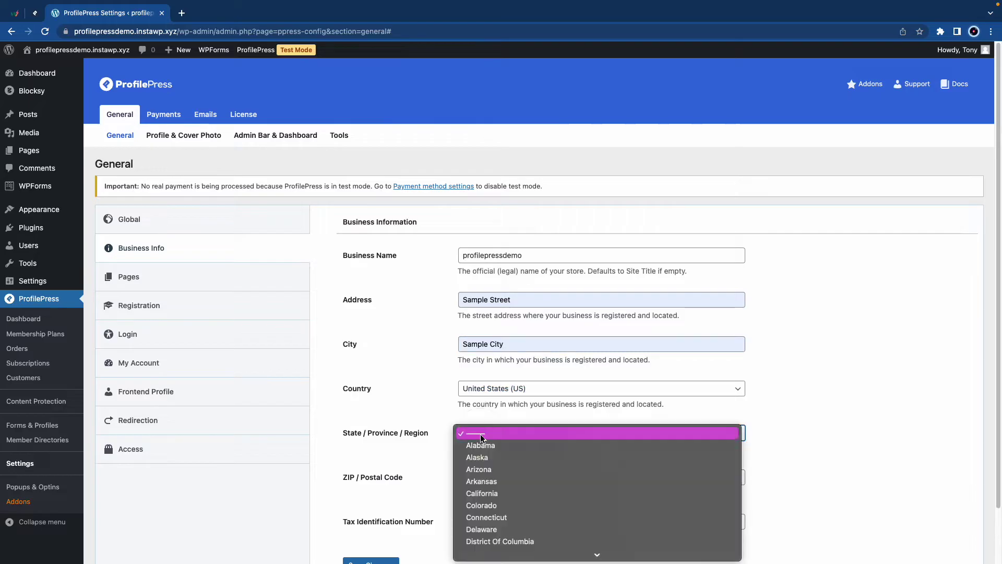
pyautogui.click(476, 457)
# - Fill in the ZIP code and tax identification number, then save the business information
pyautogui.scroll(-1, 486, 428)
pyautogui.click(488, 417)
pyautogui.write('000000')
pyautogui.click(483, 461)
pyautogui.write('0000000000')
pyautogui.scroll(1, 530, 352)
pyautogui.scroll(-1, 530, 352)
pyautogui.click(389, 508)
pyautogui.click(31, 319)
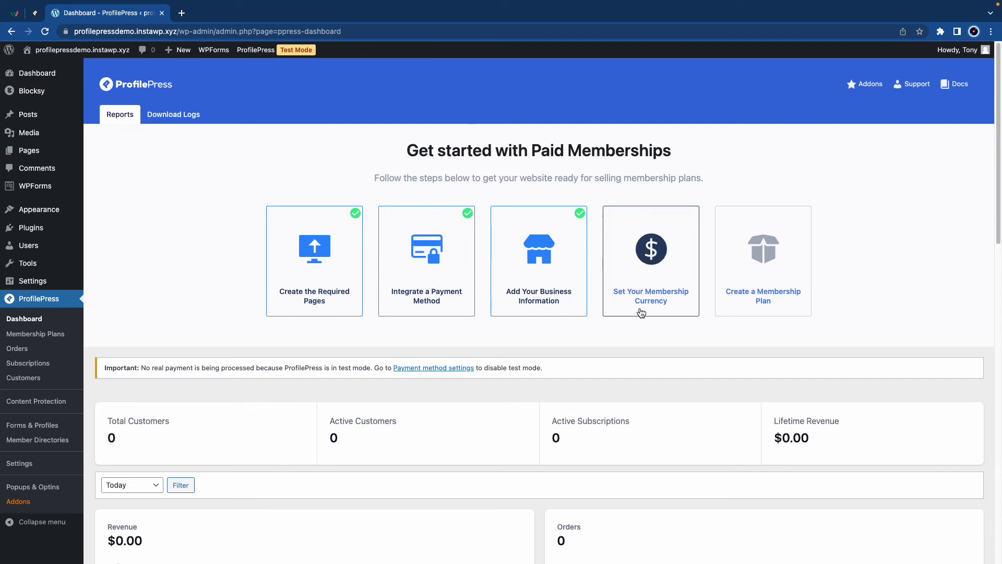
# - Keep US Dollar with Left position, Period decimal, Comma thousand separator and 2 decimals
pyautogui.click(661, 300)
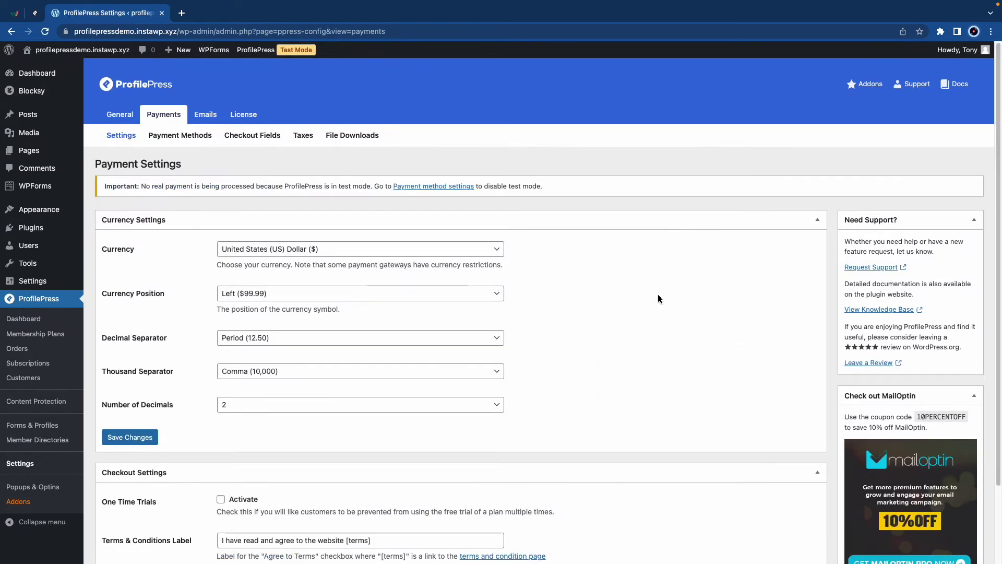
pyautogui.click(428, 249)
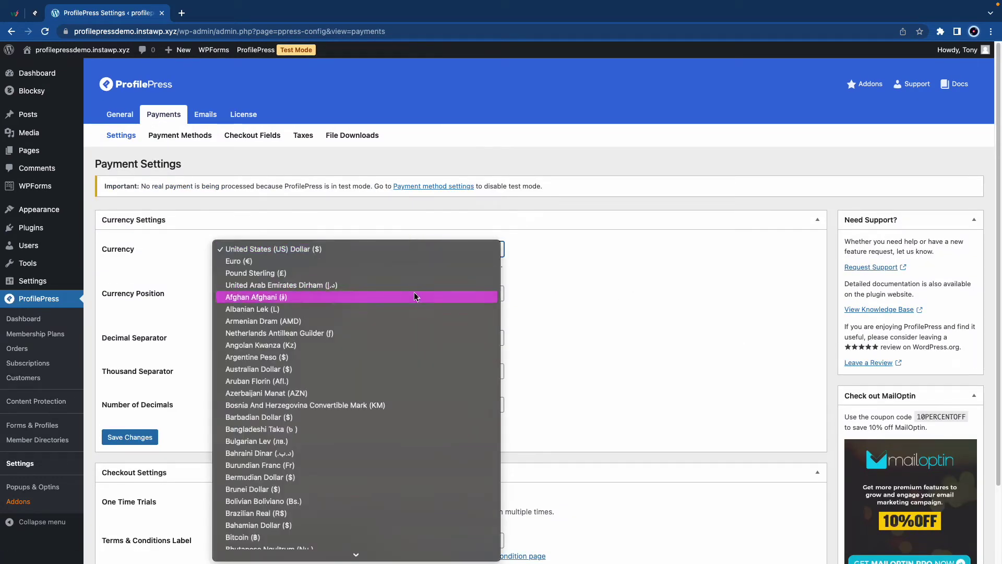
pyautogui.scroll(-3, 414, 293)
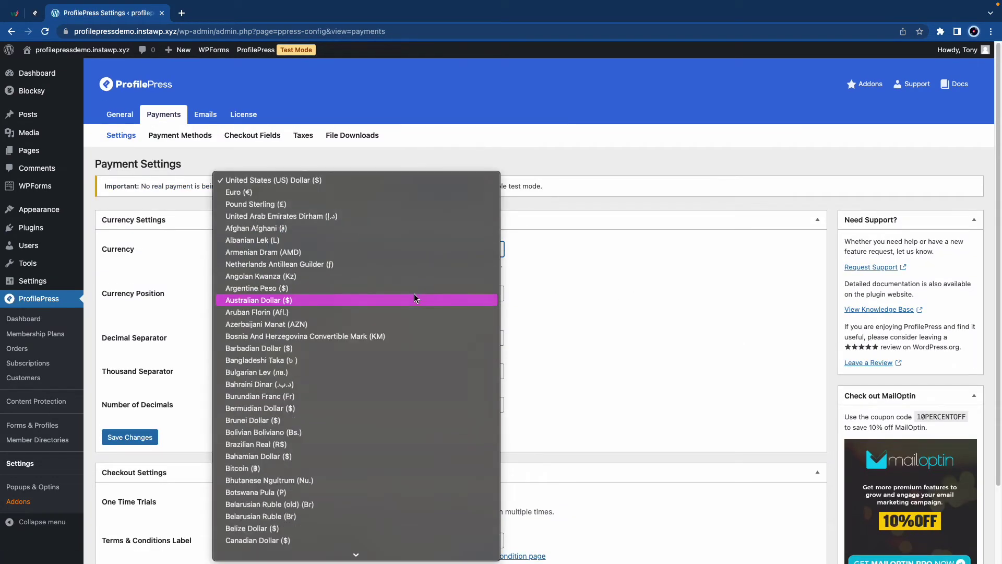
pyautogui.click(540, 284)
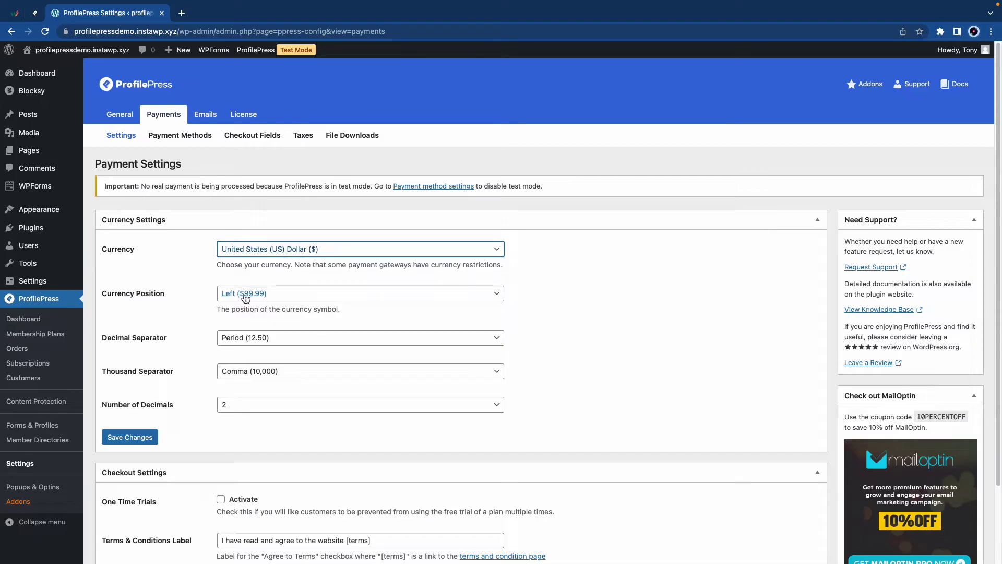
pyautogui.click(287, 297)
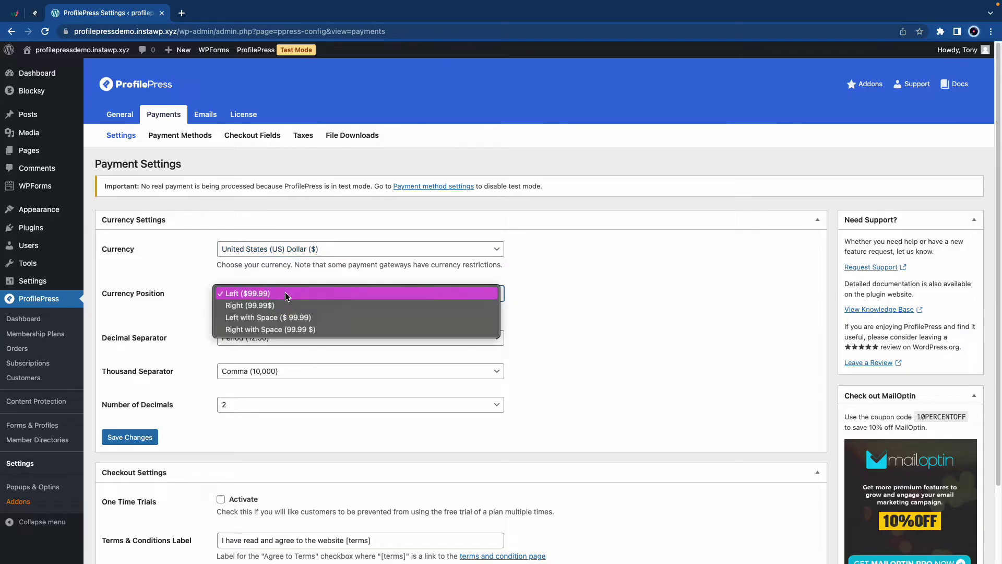
pyautogui.press('Escape')
pyautogui.click(288, 296)
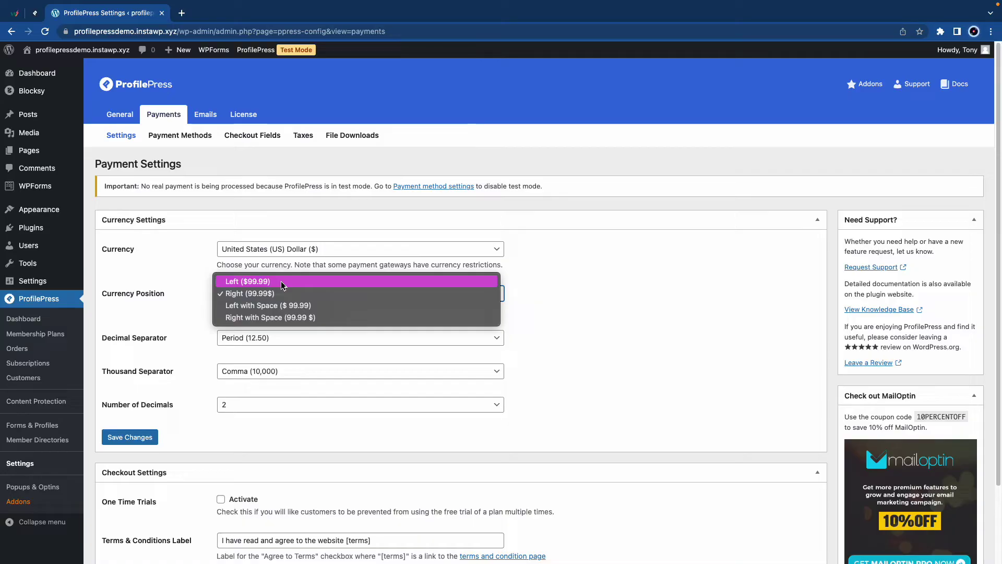
pyautogui.click(281, 285)
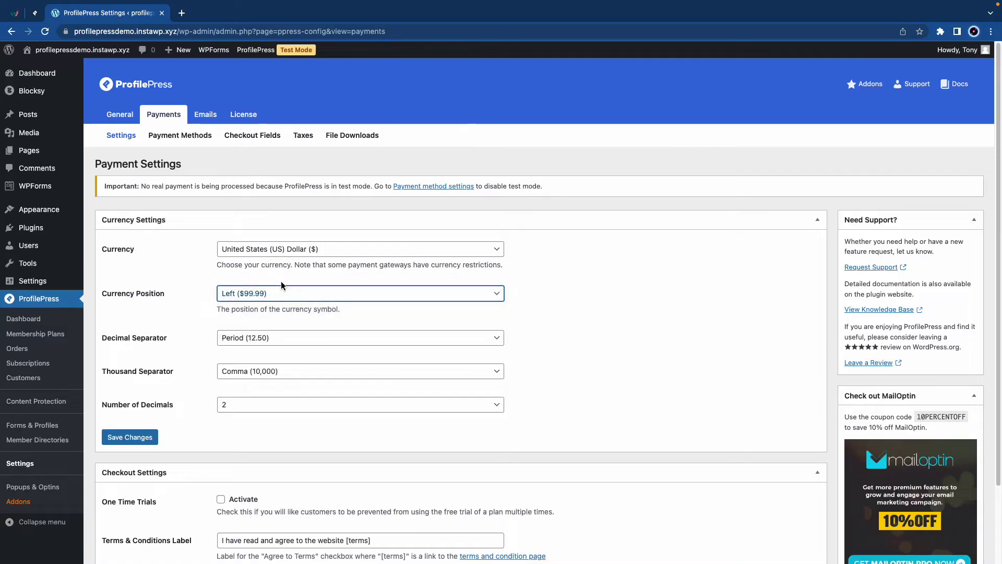
pyautogui.click(280, 340)
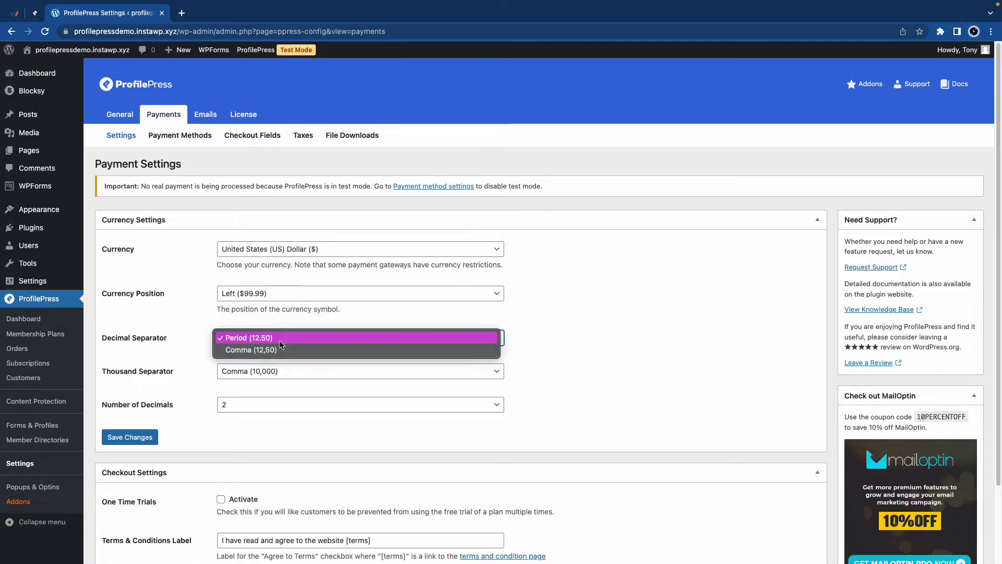
pyautogui.click(288, 338)
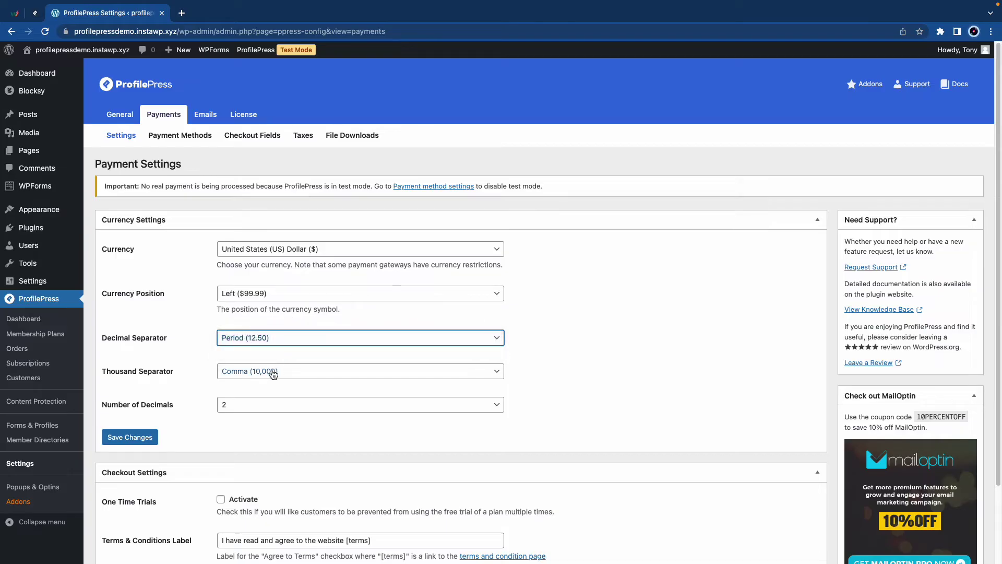
pyautogui.click(274, 371)
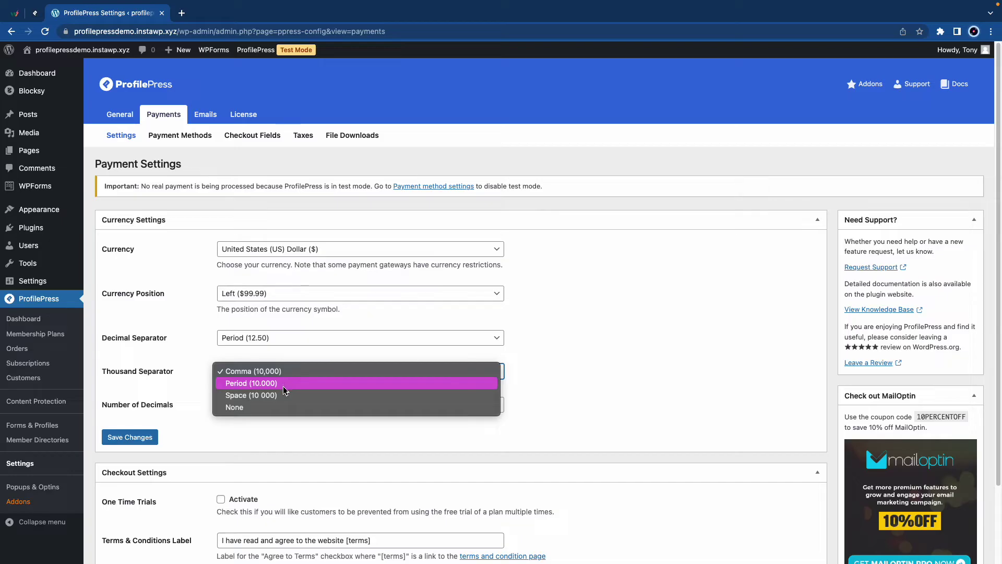
pyautogui.click(200, 369)
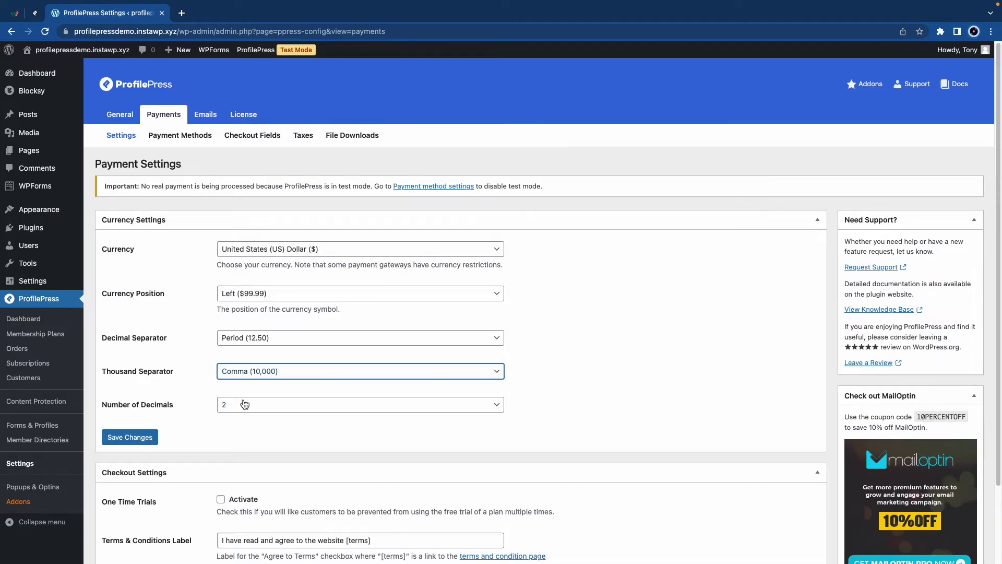
pyautogui.click(238, 404)
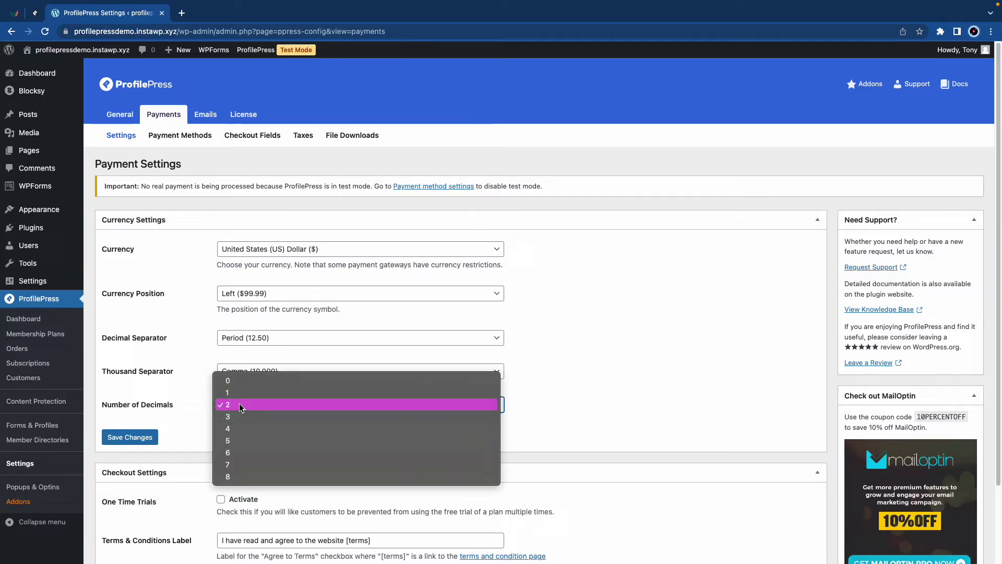
pyautogui.click(199, 398)
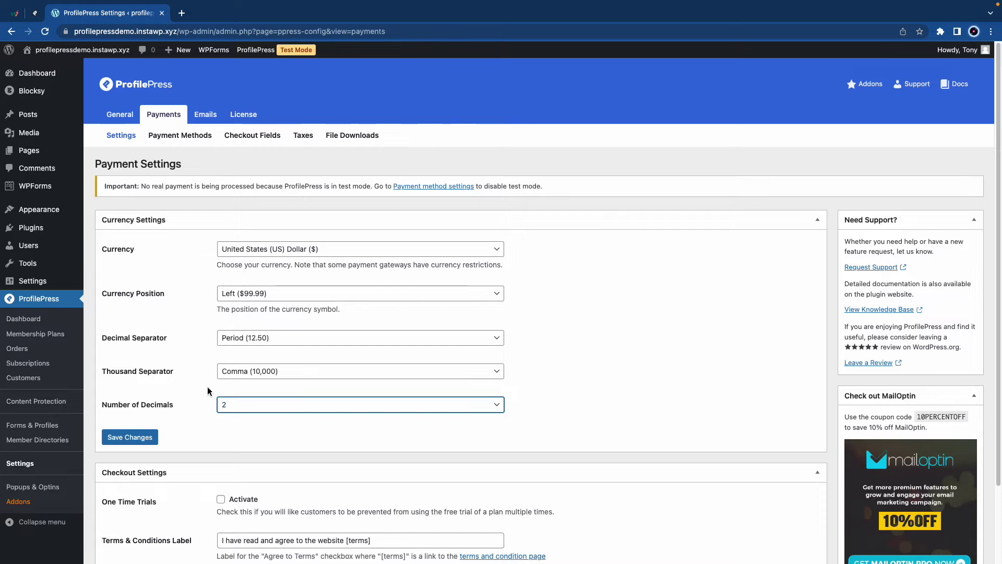
# - Save the currency settings, then activate One Time Trials and save again
pyautogui.scroll(-2, 208, 391)
pyautogui.click(157, 377)
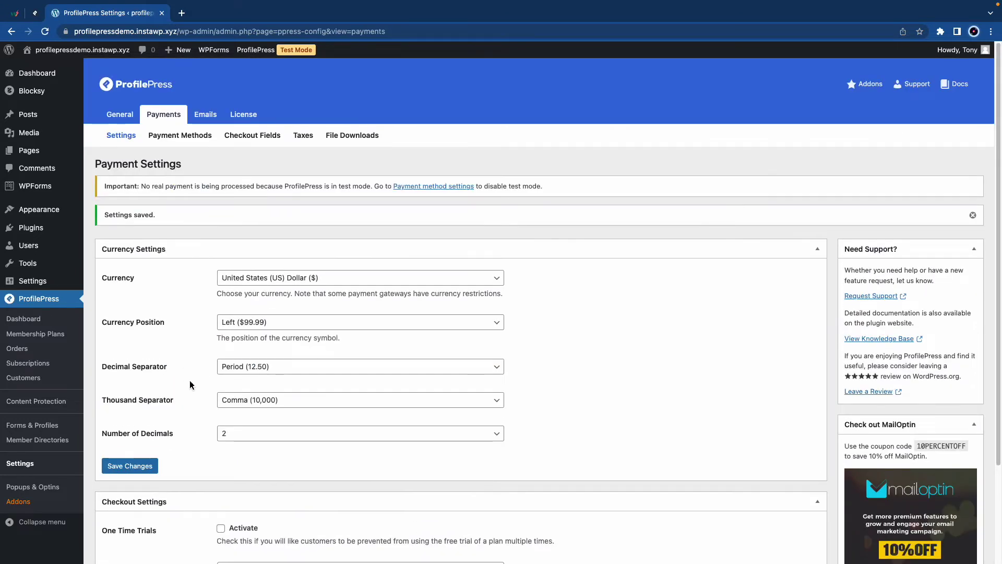
pyautogui.scroll(-3, 189, 385)
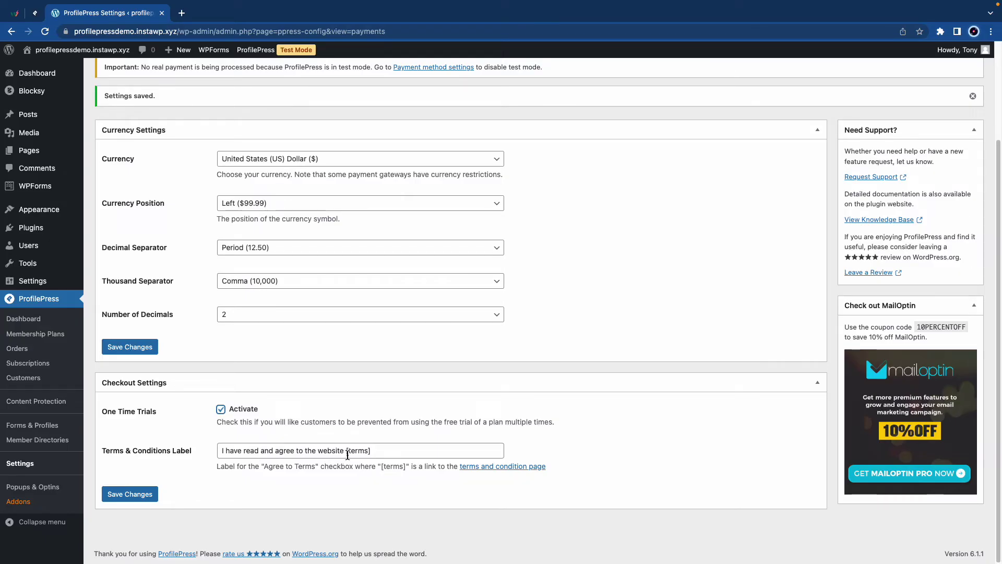
pyautogui.click(146, 494)
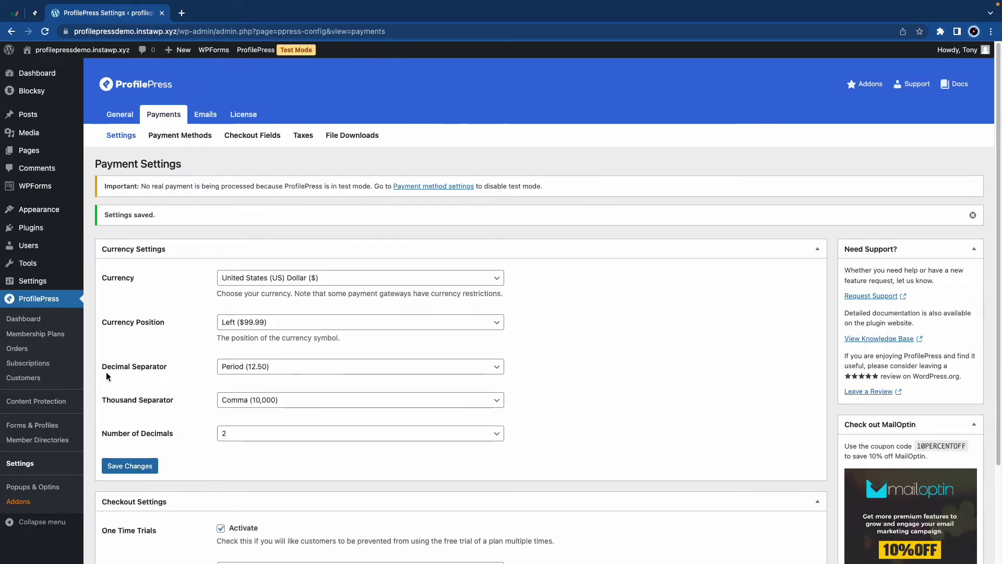
pyautogui.click(25, 319)
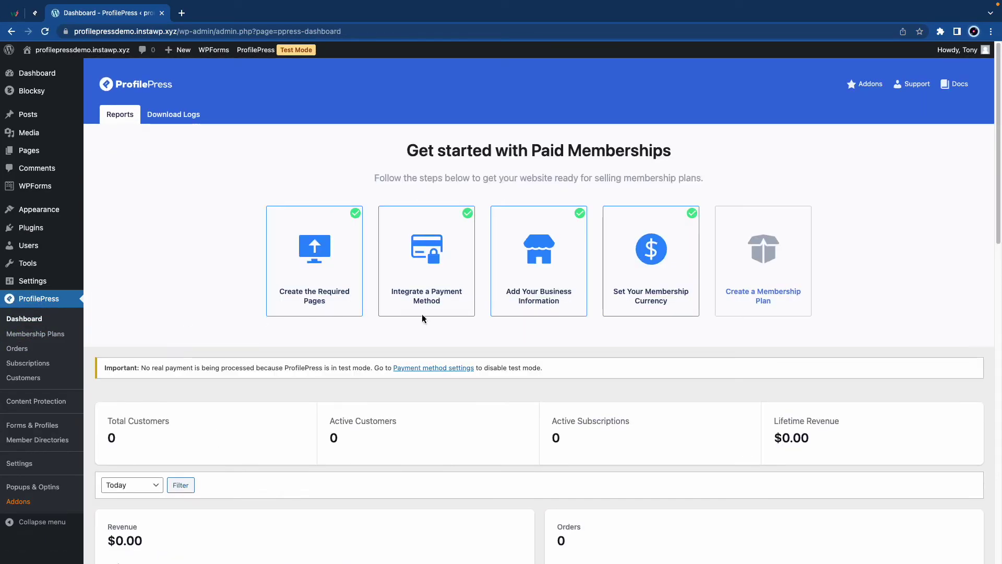
# - Start a new membership plan named Premium with a description and a purchase note
pyautogui.click(751, 296)
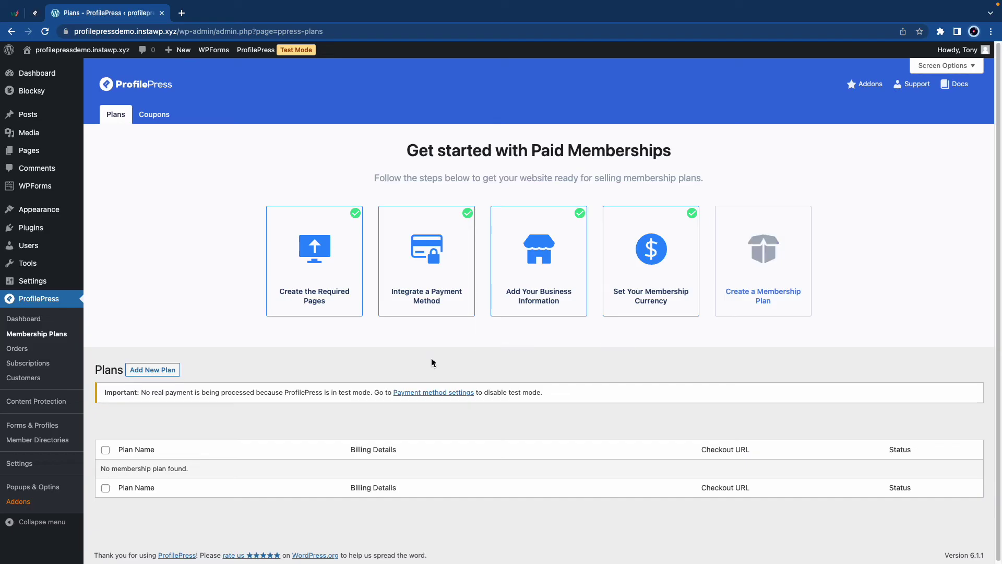
pyautogui.click(163, 372)
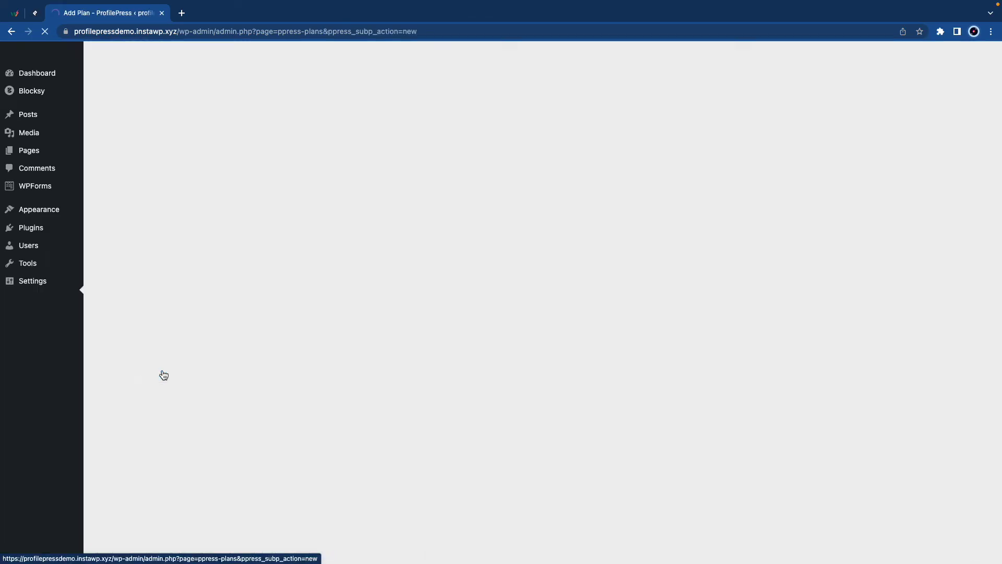
pyautogui.scroll(-2, 254, 411)
pyautogui.click(252, 400)
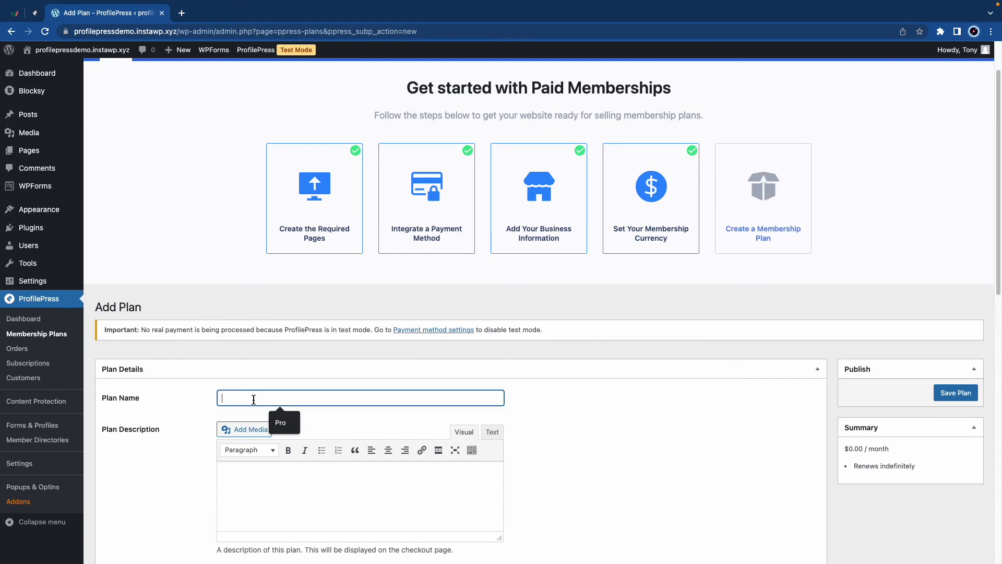
pyautogui.write('Pre')
pyautogui.scroll(-2, 258, 422)
pyautogui.click(258, 423)
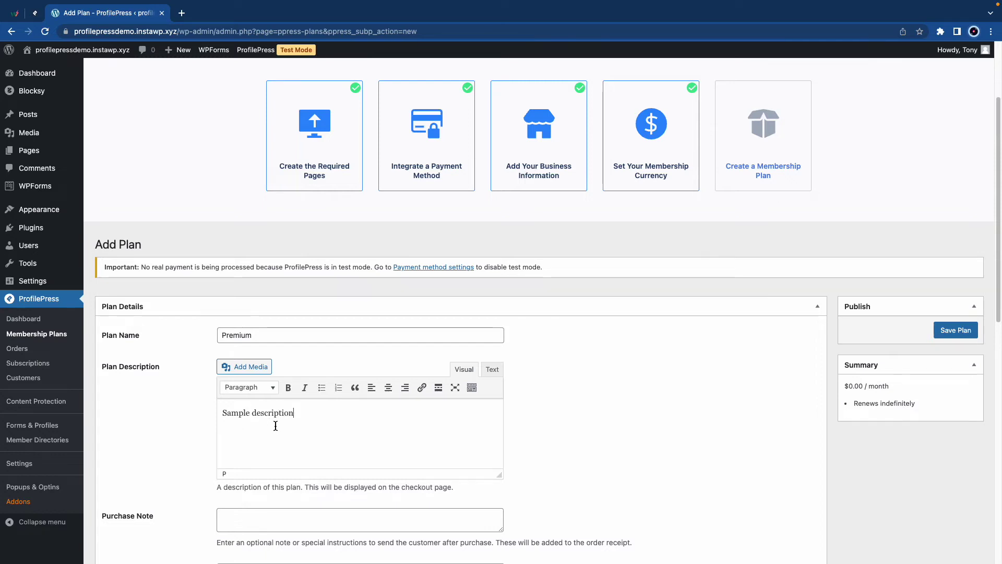
pyautogui.scroll(-2, 275, 425)
pyautogui.click(282, 451)
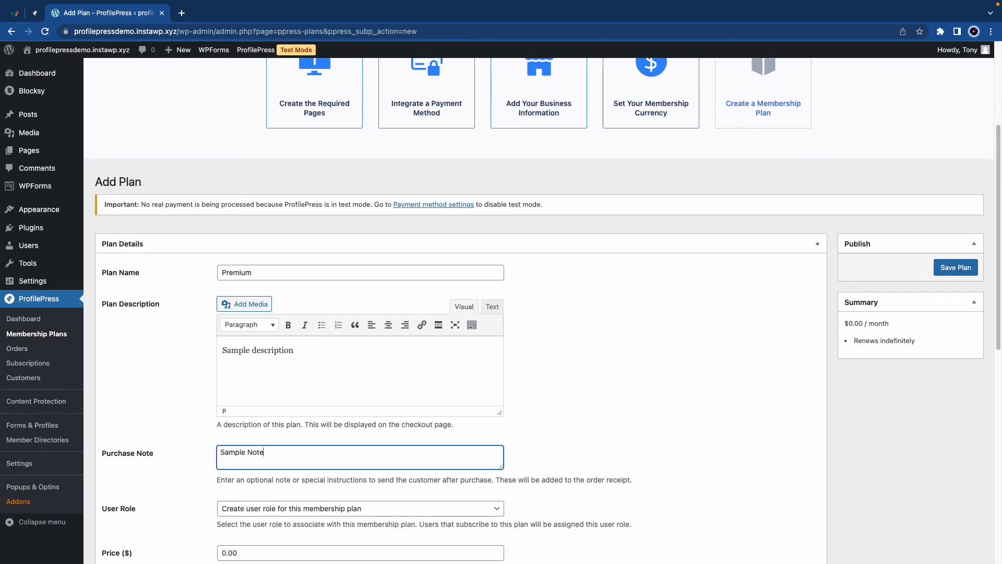
pyautogui.scroll(-2, 301, 453)
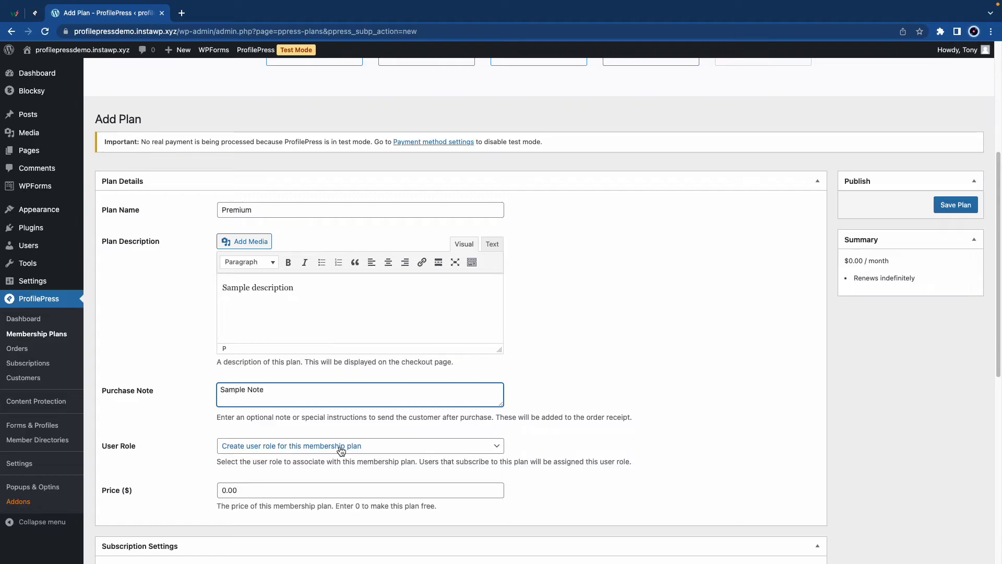
pyautogui.scroll(-2, 347, 450)
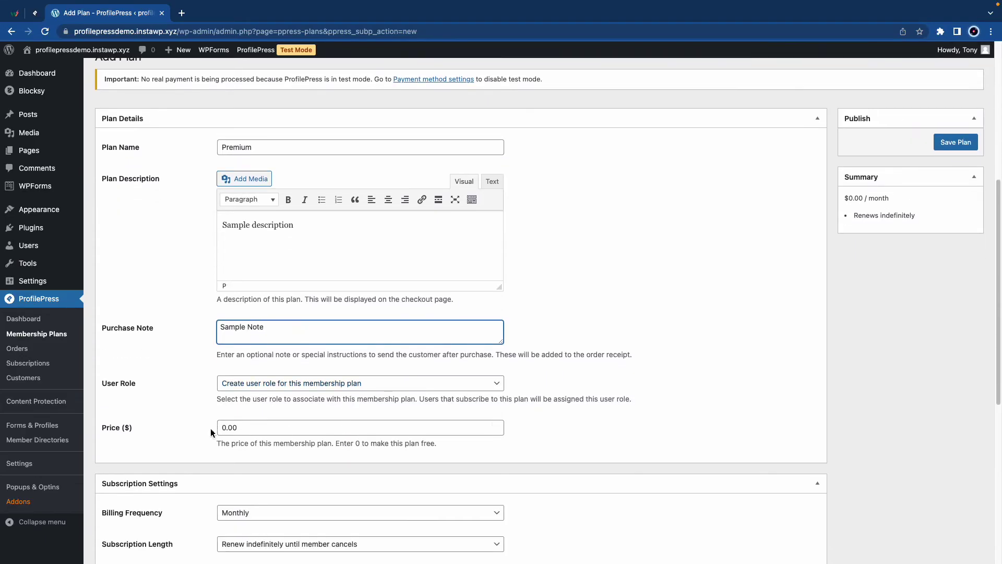
# - Price the plan at 1.00, billed monthly until cancelled, with a One Week free trial
pyautogui.doubleClick(235, 428)
pyautogui.write('1.')
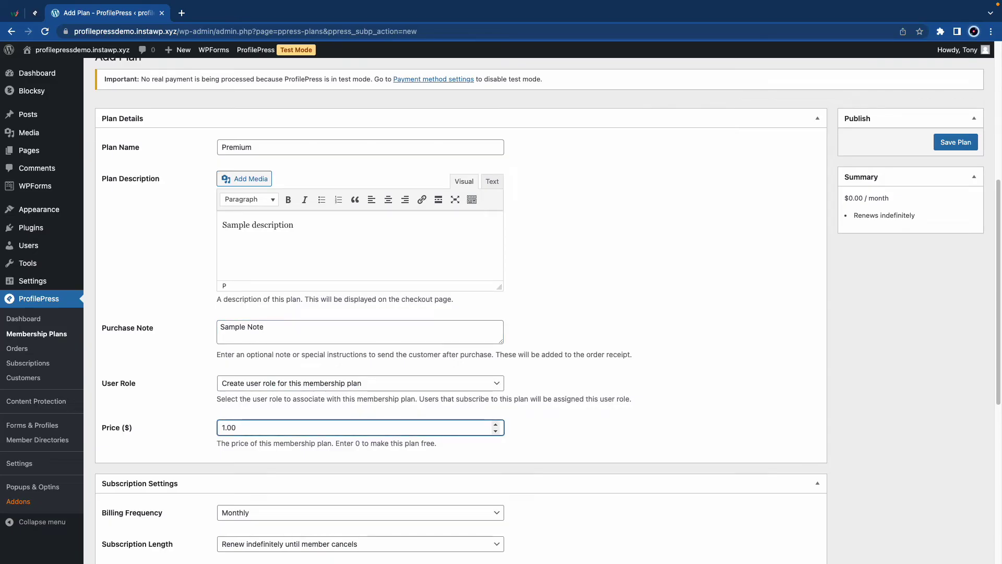
pyautogui.scroll(-2, 218, 424)
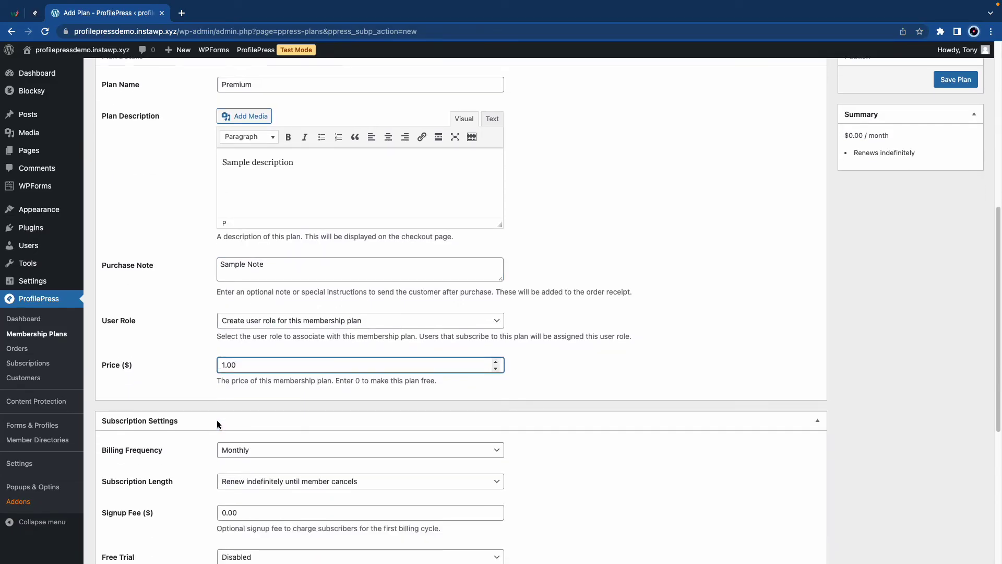
pyautogui.scroll(-2, 219, 423)
pyautogui.click(266, 386)
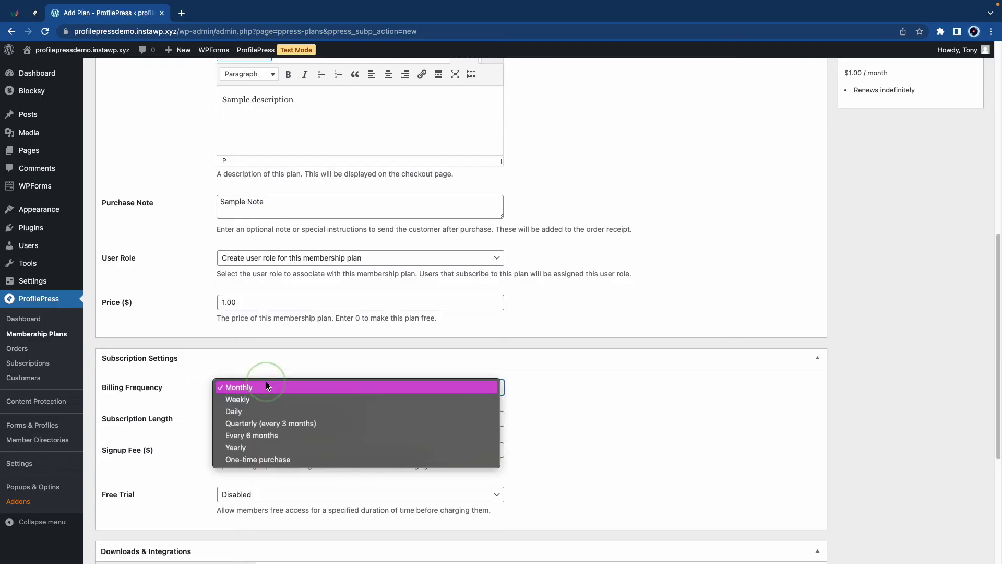
pyautogui.click(211, 386)
pyautogui.click(261, 418)
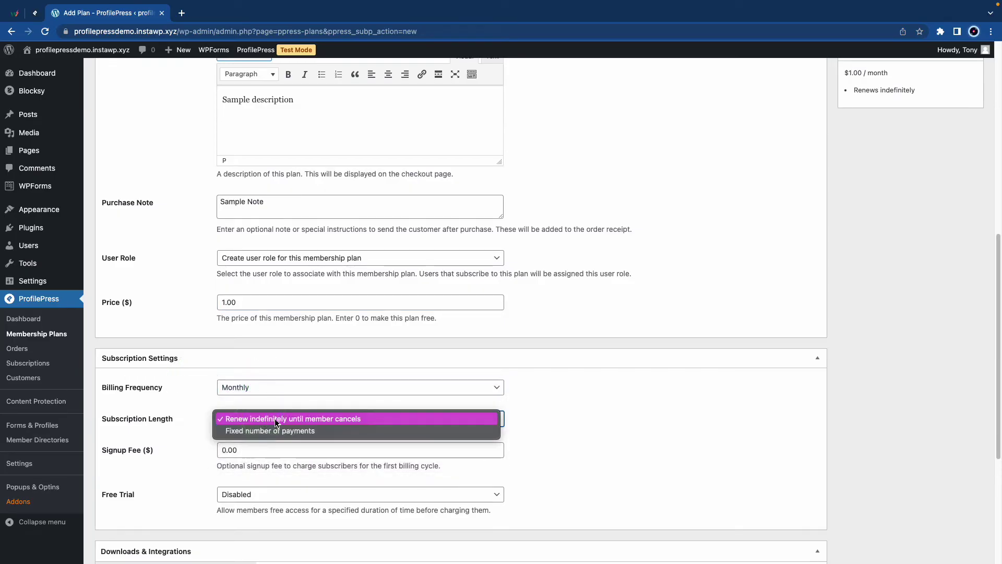
pyautogui.click(190, 431)
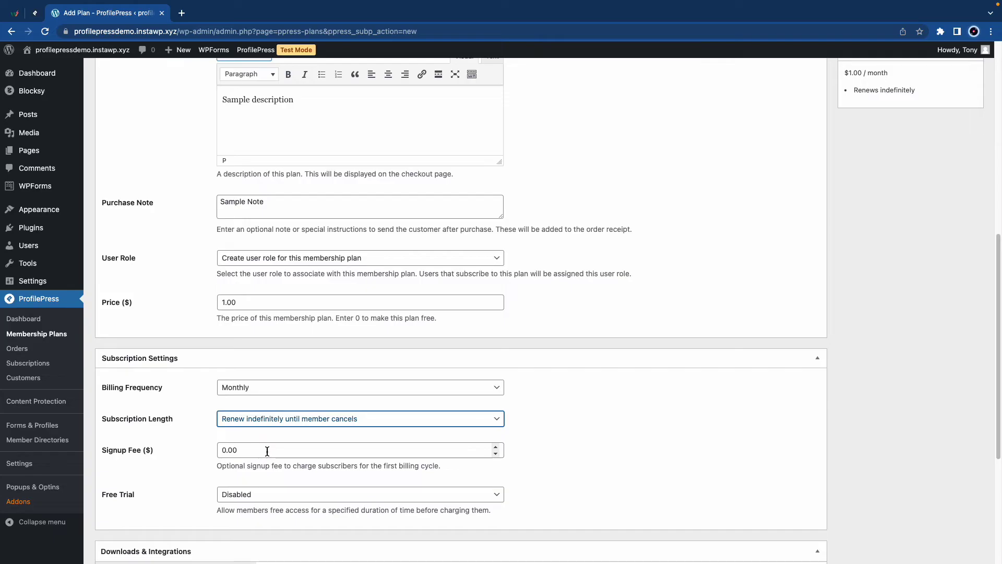
pyautogui.scroll(-3, 268, 452)
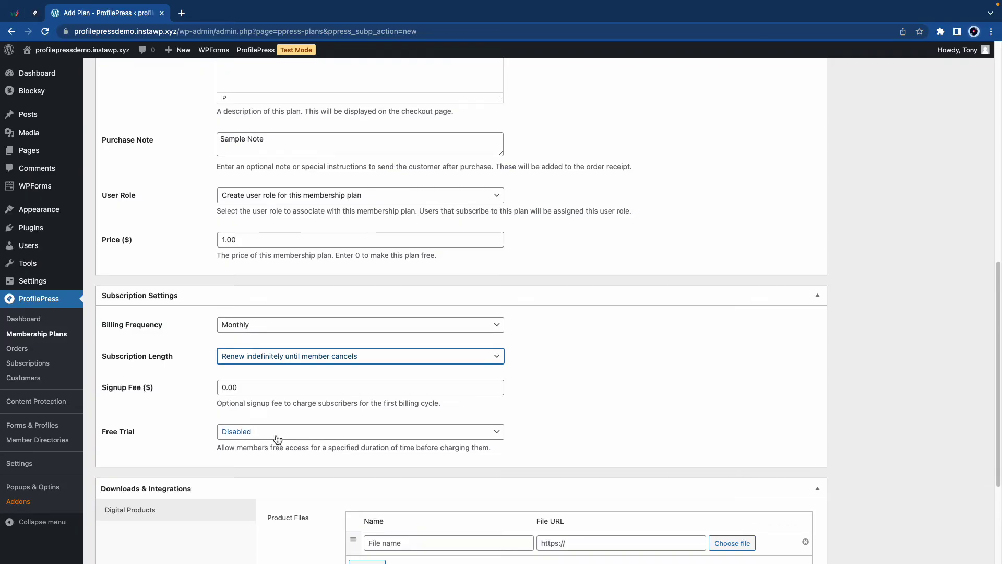
pyautogui.click(277, 431)
pyautogui.click(260, 467)
# - Save the Premium plan and copy its checkout link
pyautogui.scroll(-5, 292, 438)
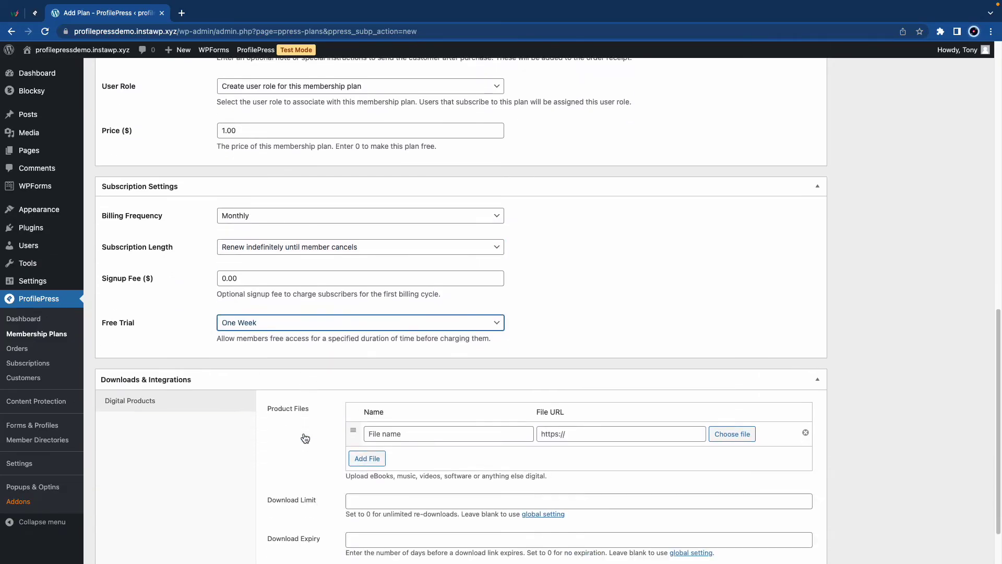
pyautogui.scroll(-2, 308, 427)
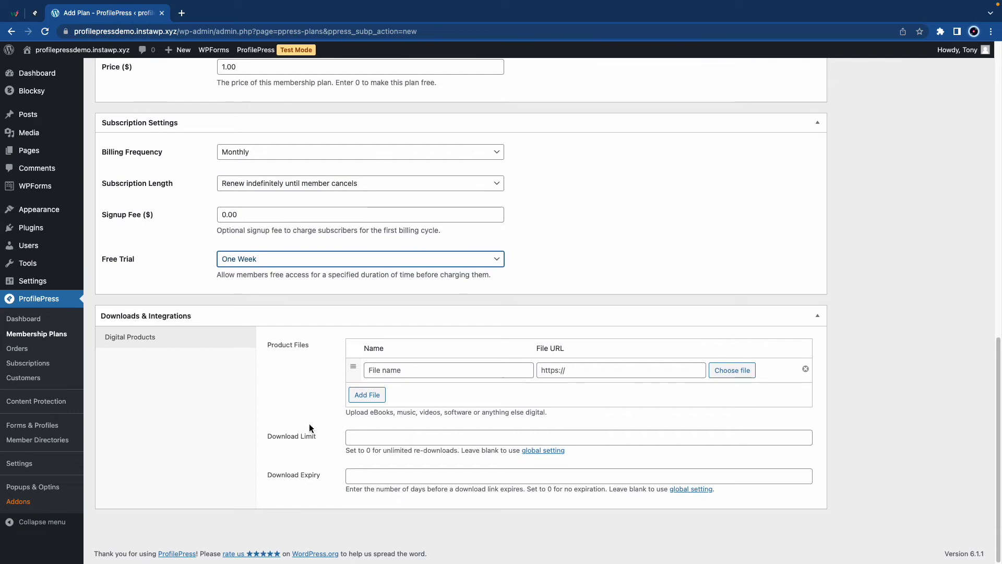
pyautogui.scroll(15, 372, 475)
pyautogui.scroll(4, 373, 478)
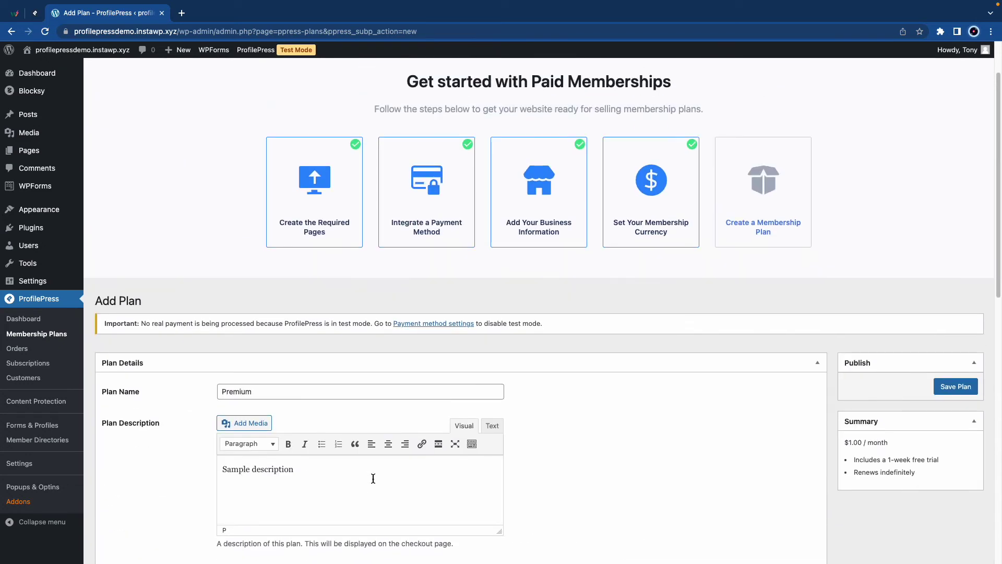
pyautogui.click(956, 387)
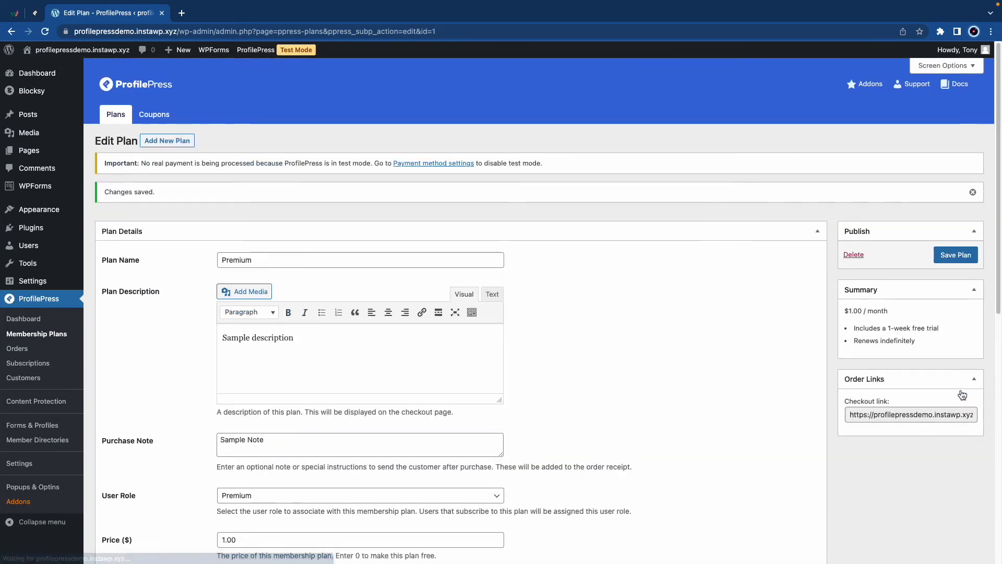
pyautogui.click(885, 413)
pyautogui.rightClick(885, 413)
pyautogui.click(862, 435)
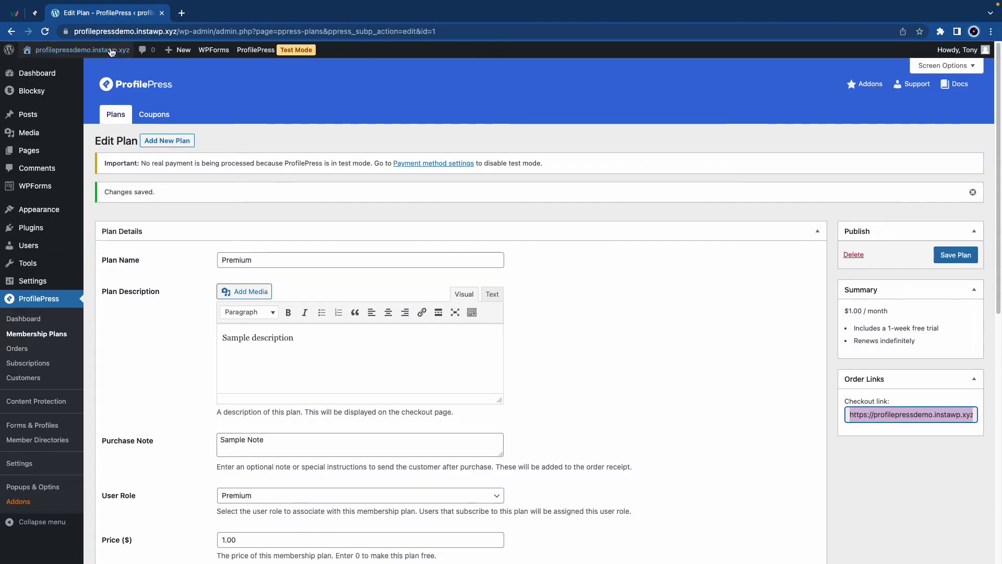
# - Open the live site in a new tab
pyautogui.moveTo(79, 50)
pyautogui.rightClick(46, 68)
pyautogui.click(82, 73)
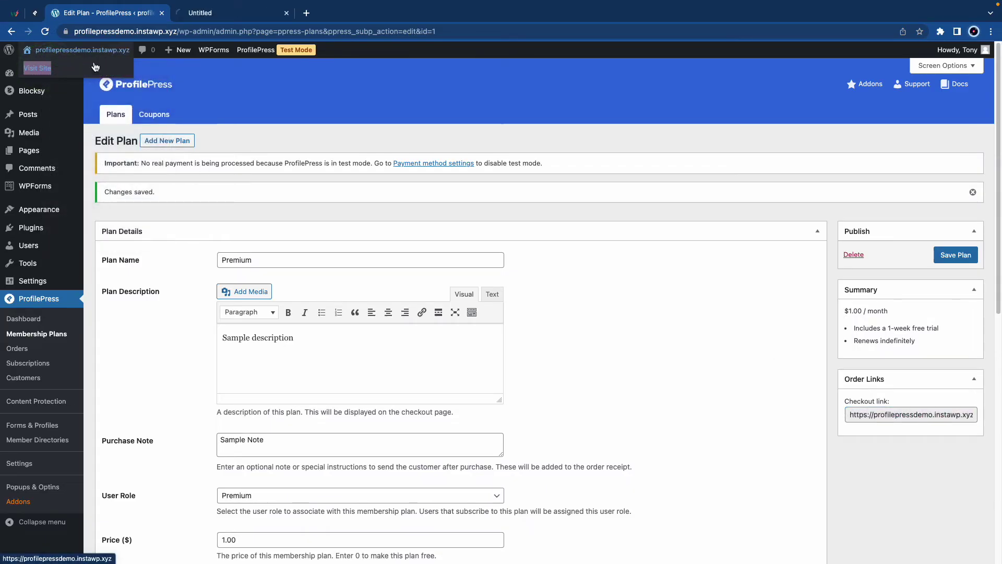
# - Open the Home page in the block editor and select the Premium Plan's GET STARTED button
pyautogui.click(232, 13)
pyautogui.scroll(-5, 509, 298)
pyautogui.scroll(-20, 516, 309)
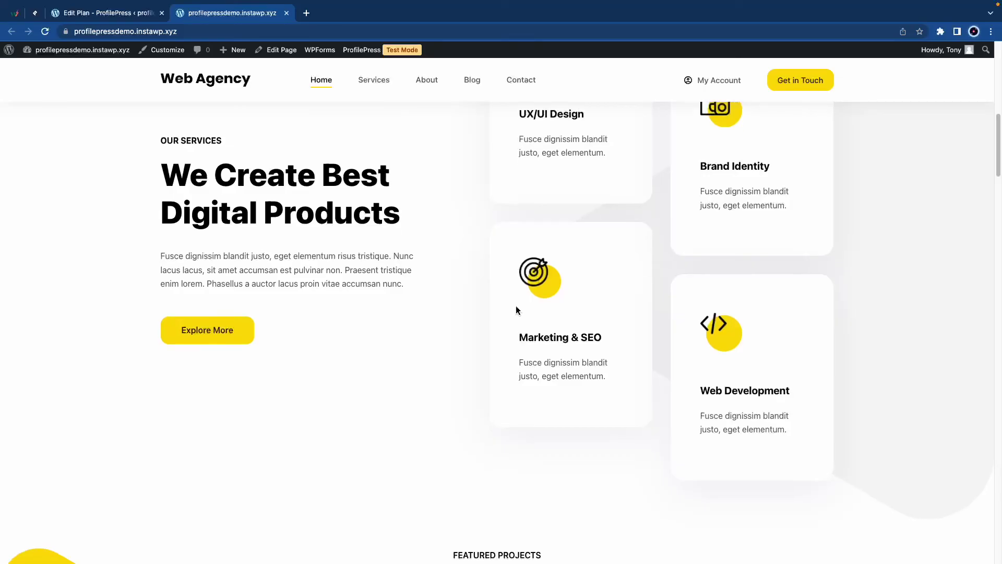
pyautogui.scroll(-1, 518, 310)
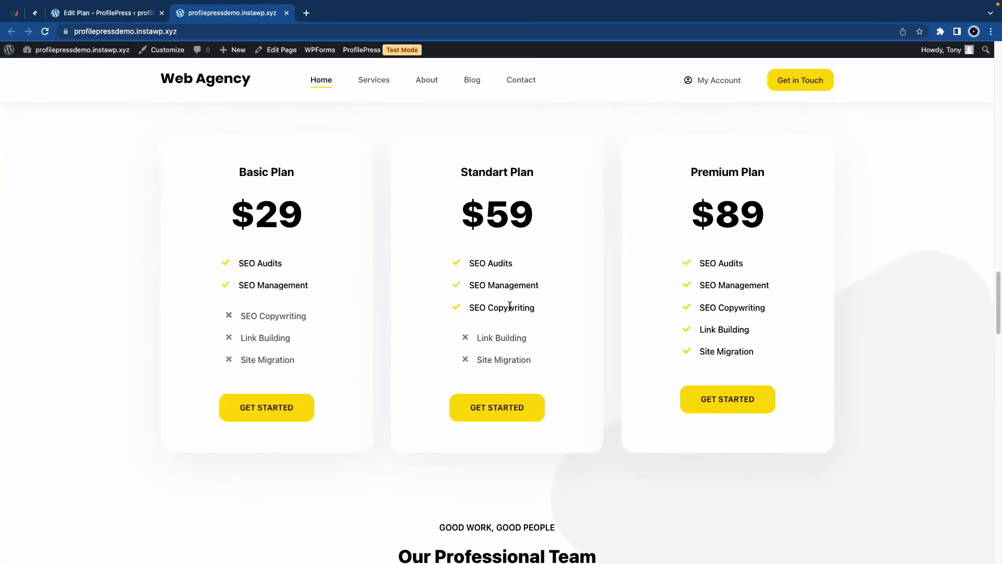
pyautogui.click(273, 50)
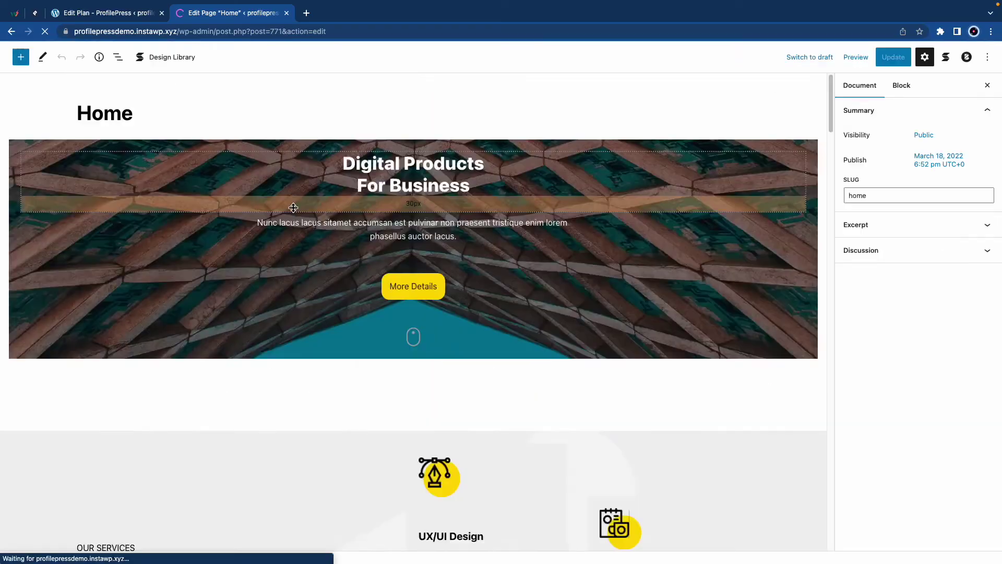
pyautogui.scroll(-15, 519, 268)
pyautogui.scroll(-9, 519, 268)
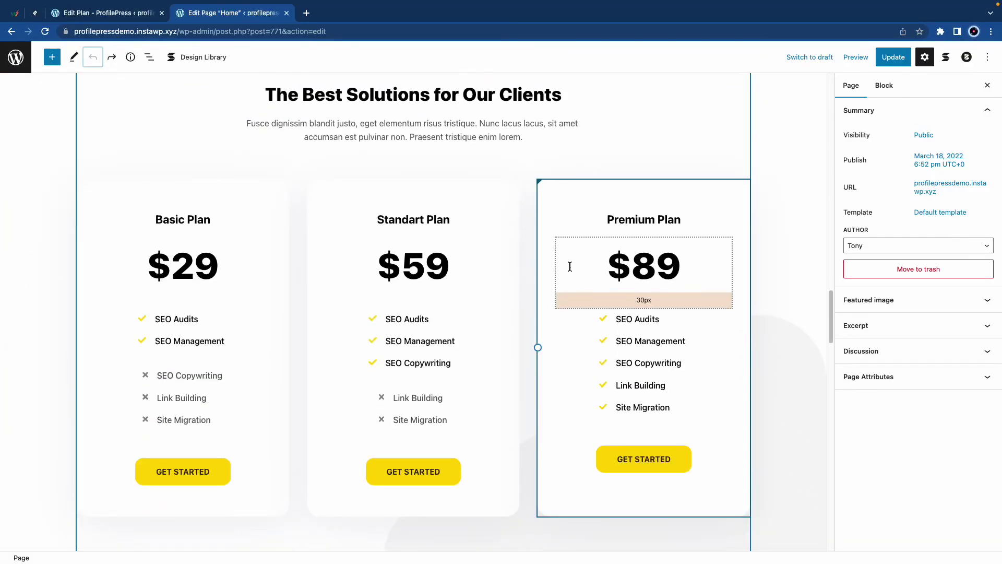
pyautogui.click(663, 270)
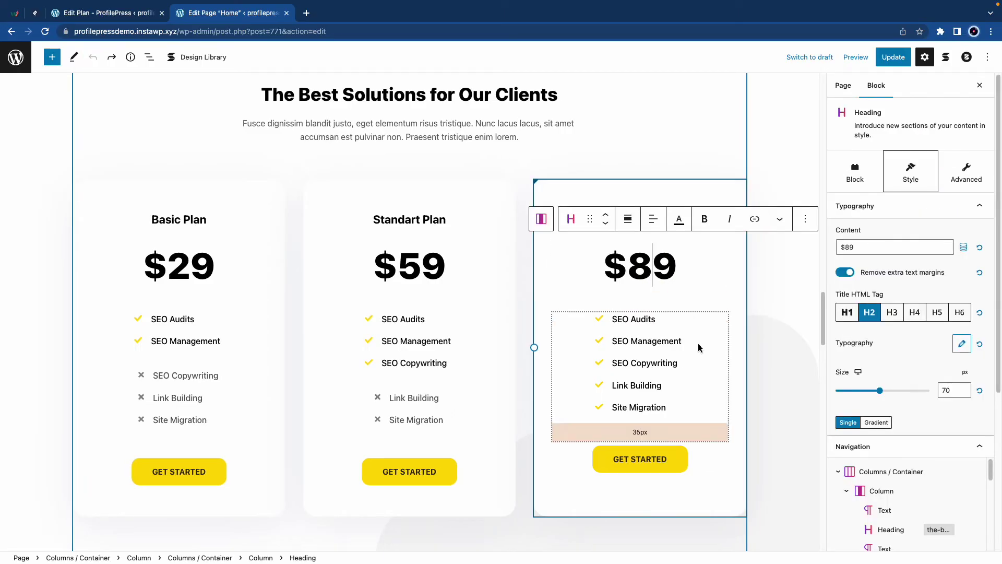
pyautogui.click(676, 466)
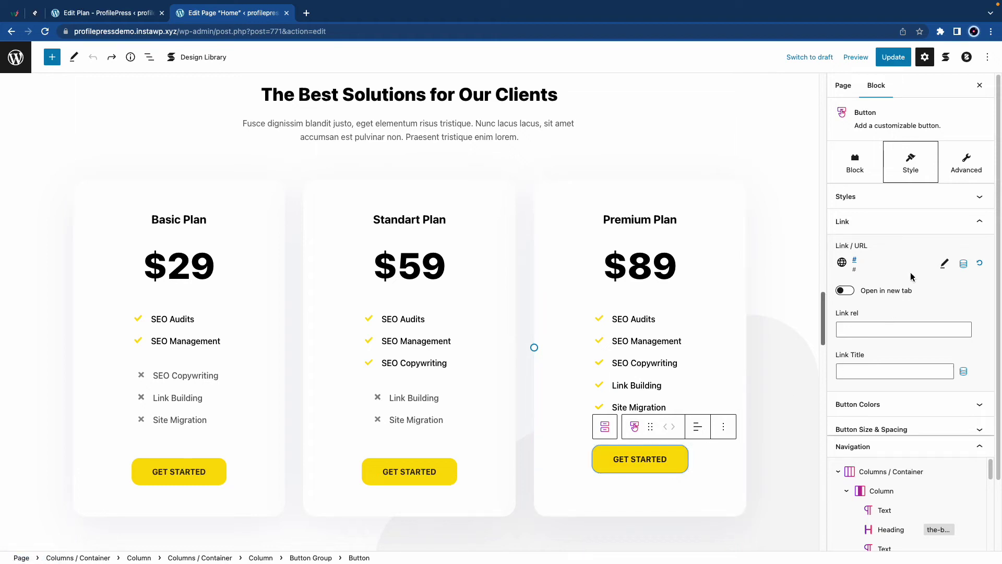
# - Replace the button's # link with the checkout URL, update Home, and view it incognito
pyautogui.click(945, 267)
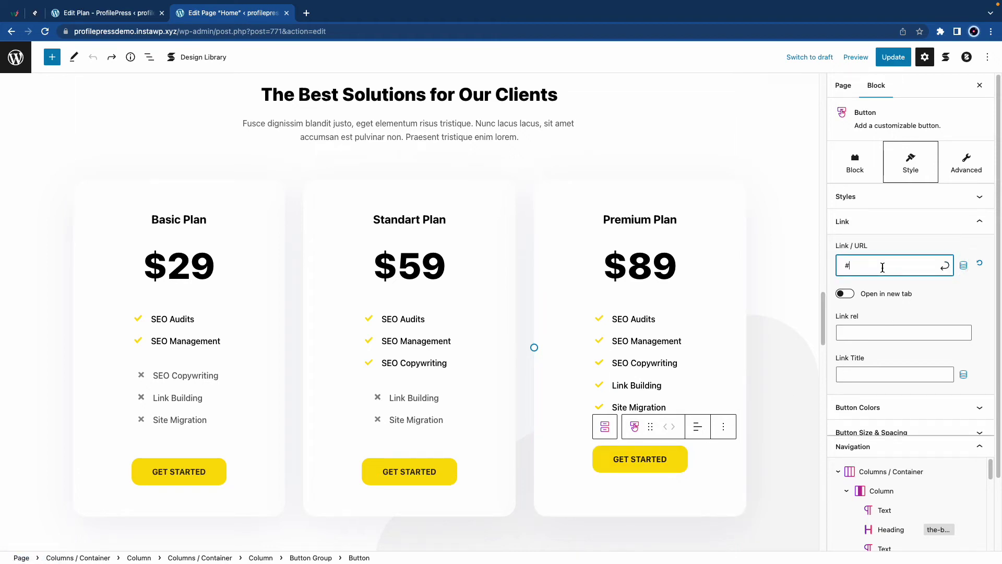
pyautogui.press('BackSpace')
pyautogui.press('super+v')
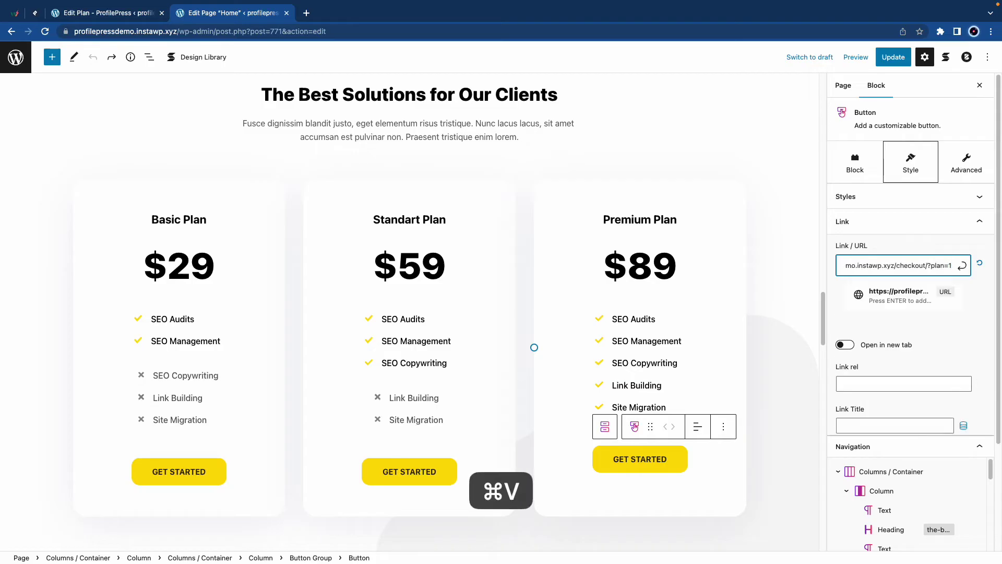
pyautogui.click(962, 267)
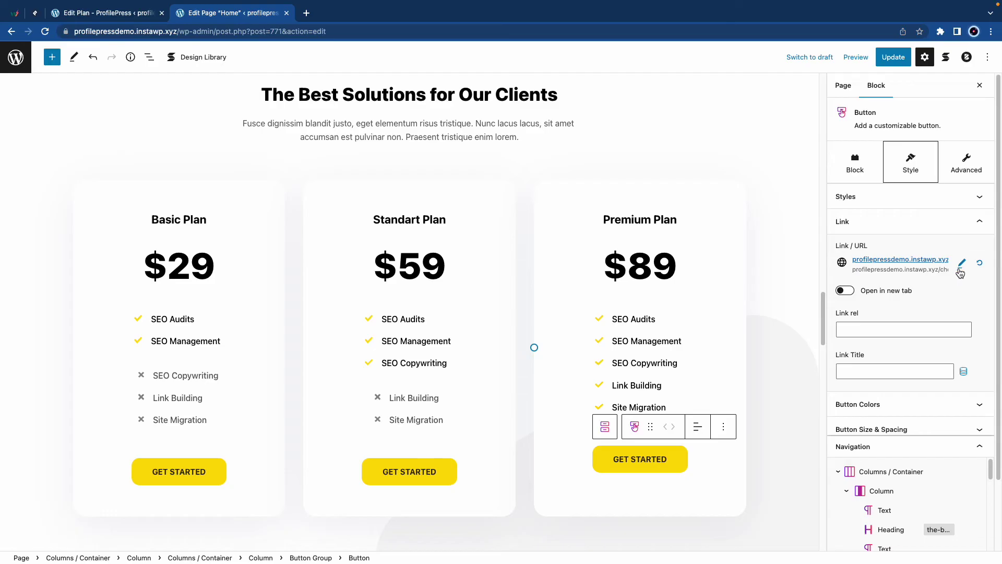
pyautogui.click(894, 59)
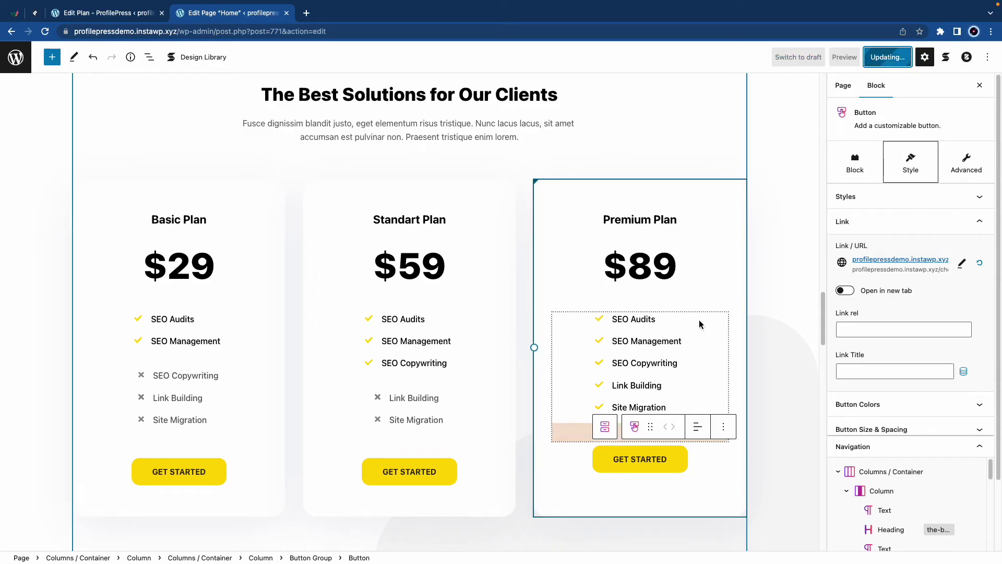
pyautogui.rightClick(107, 530)
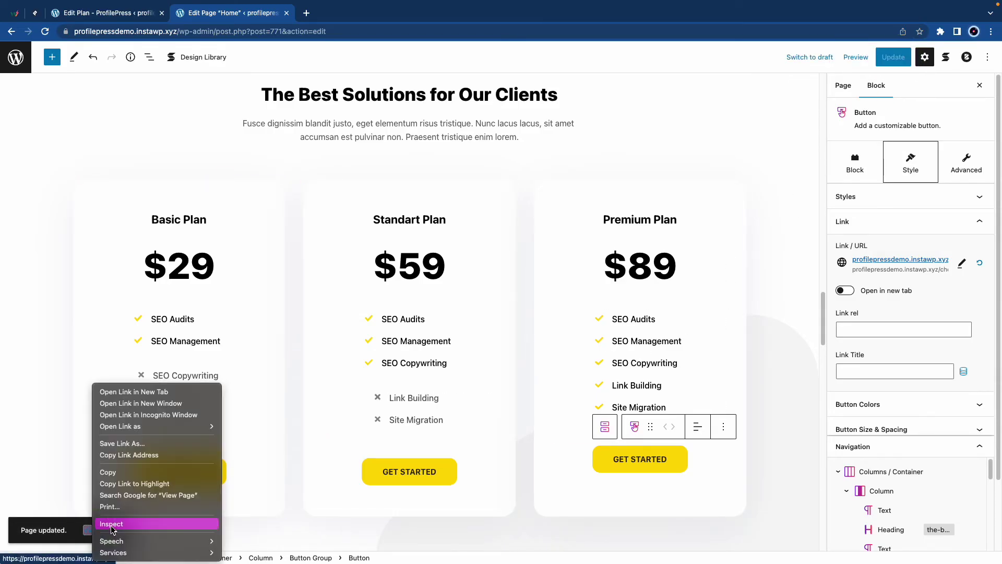
pyautogui.click(155, 415)
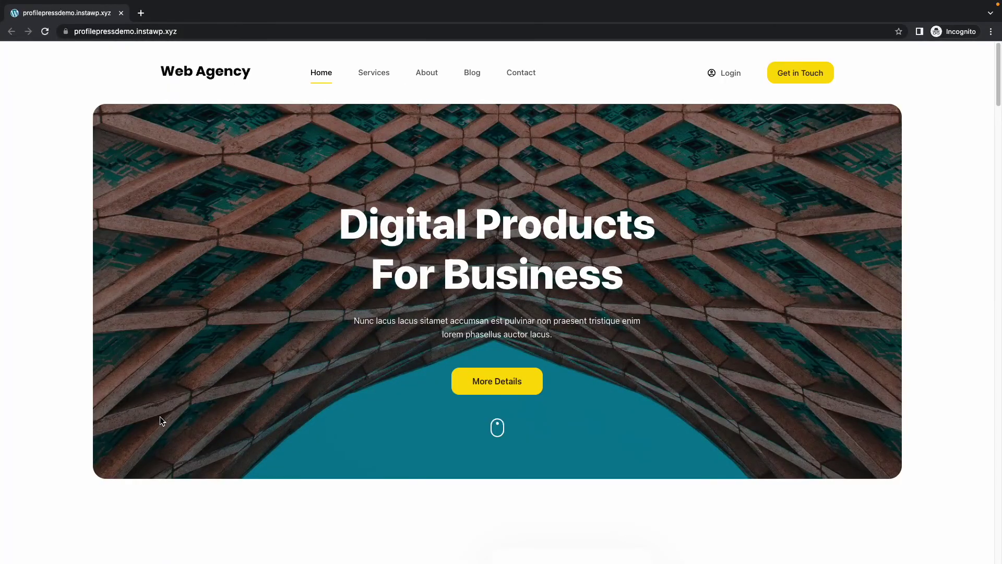
# - Follow the Premium button to checkout and review the $1.00 monthly, one-week-trial form
pyautogui.scroll(-15, 157, 417)
pyautogui.scroll(-20, 588, 433)
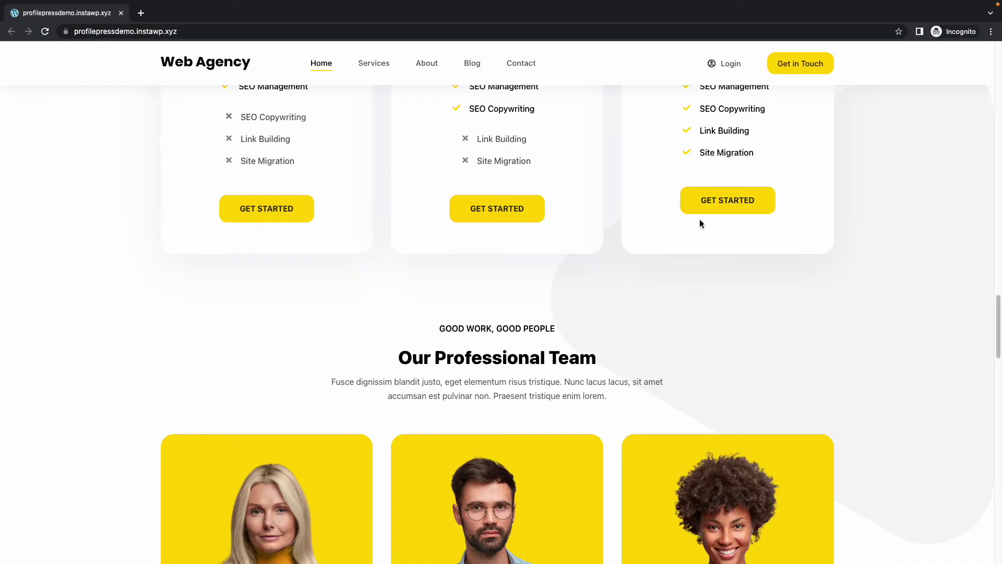
pyautogui.click(707, 207)
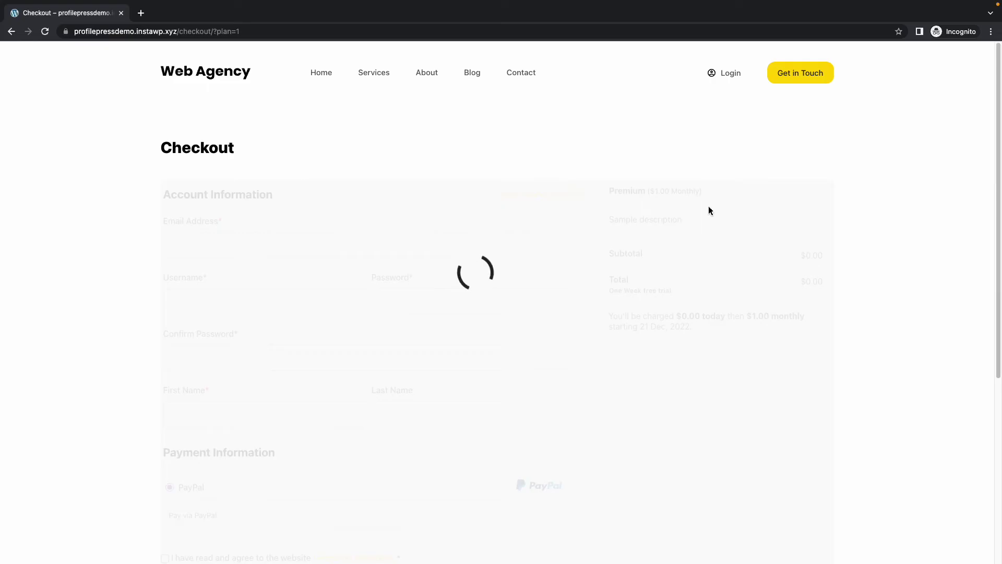
pyautogui.scroll(-3, 469, 227)
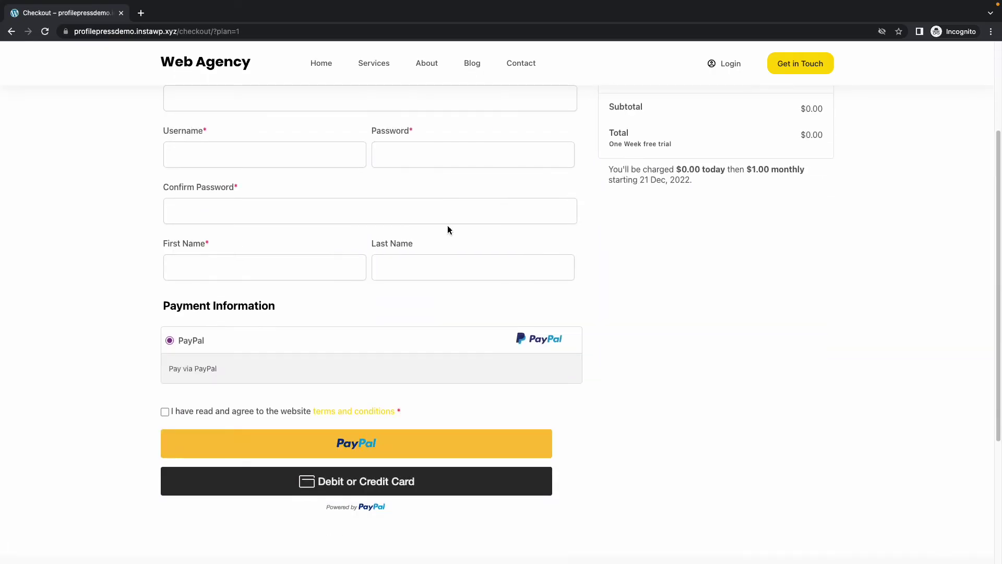
pyautogui.scroll(3, 430, 228)
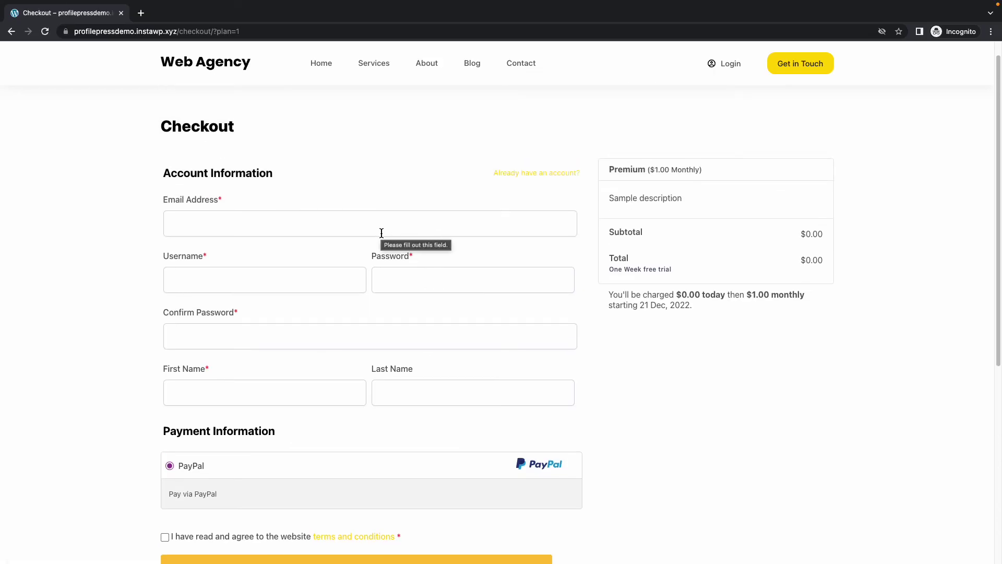
pyautogui.scroll(-1, 381, 232)
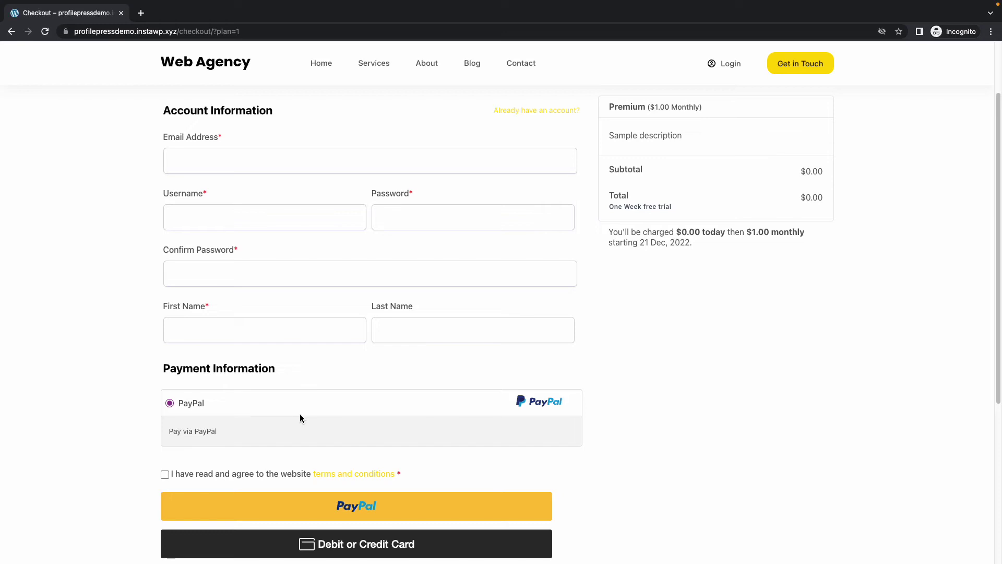
pyautogui.scroll(-1, 301, 418)
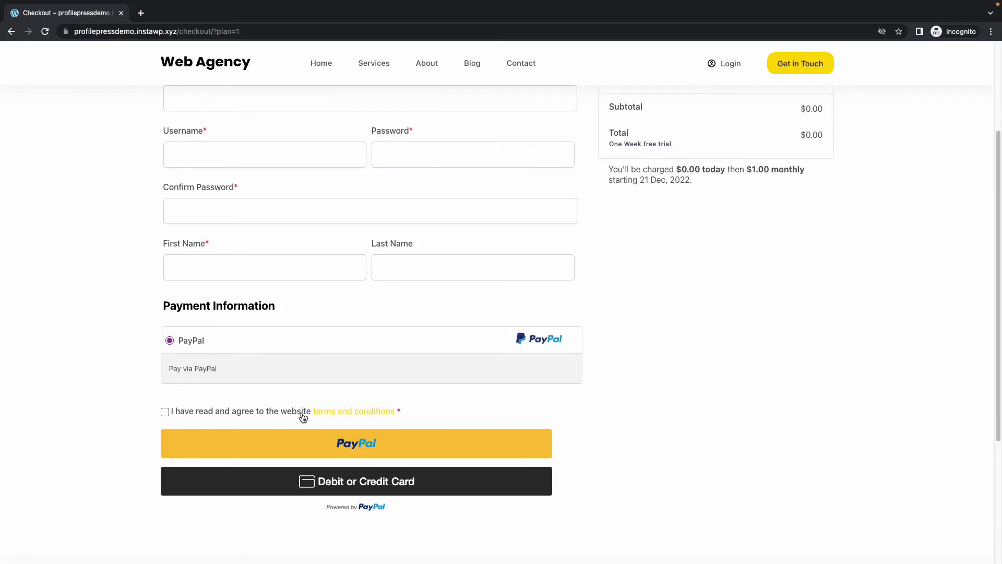
pyautogui.scroll(1, 302, 417)
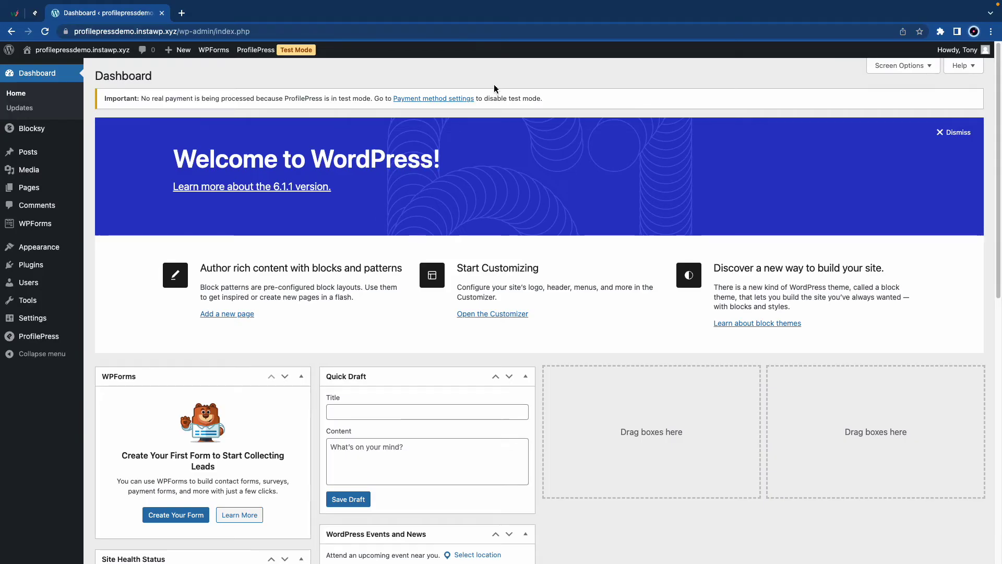
# - Start a 'Post Subscription' protection rule covering two selected posts, including Venenatis Urna Cursus Eget Nunc Scelerisque
pyautogui.moveTo(53, 340)
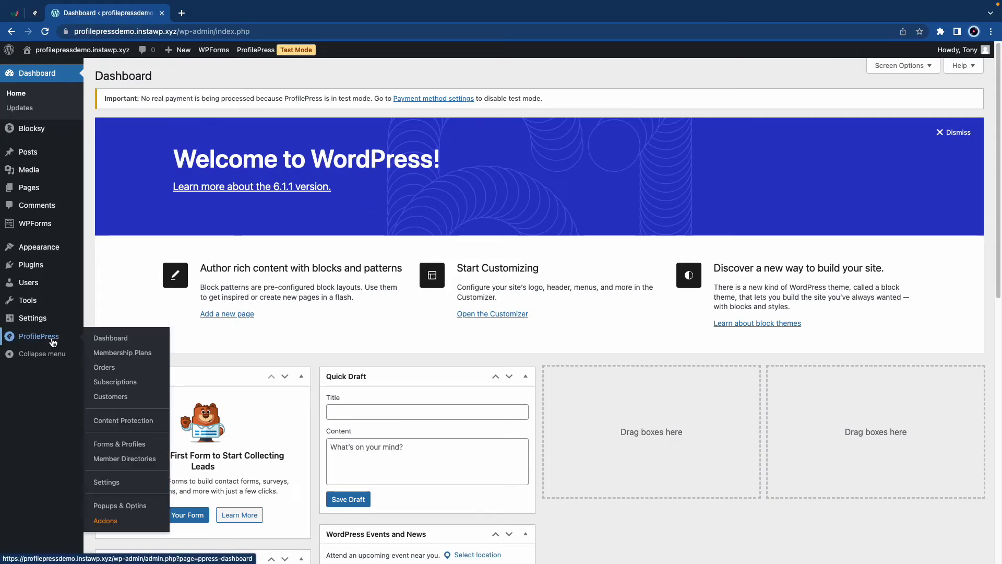
pyautogui.click(122, 421)
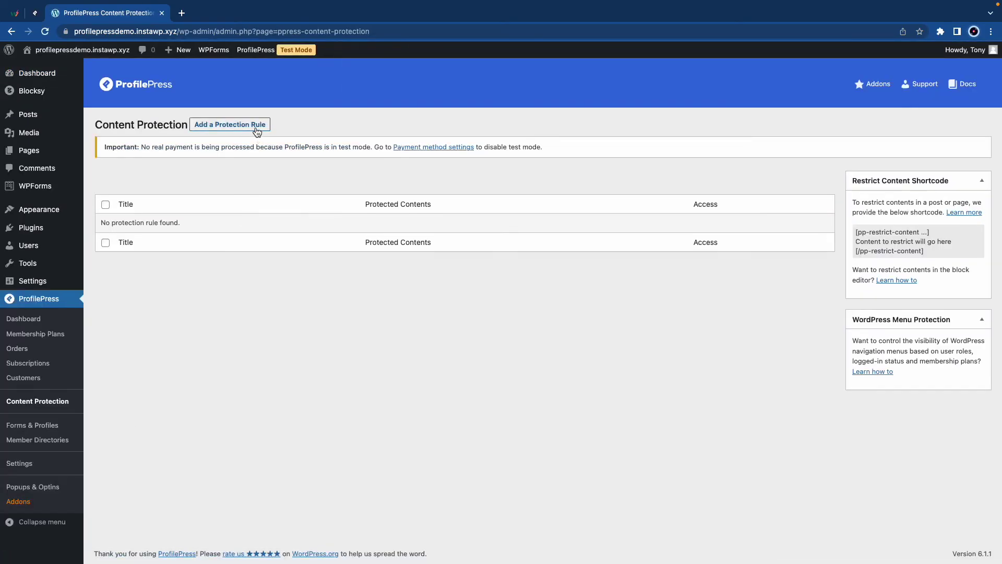
pyautogui.click(255, 128)
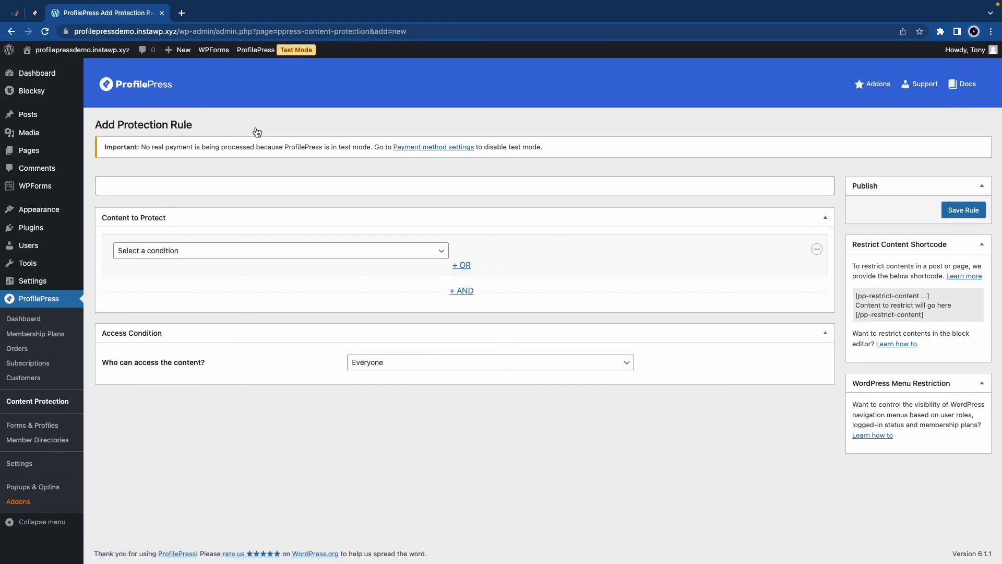
pyautogui.click(251, 180)
pyautogui.click(202, 218)
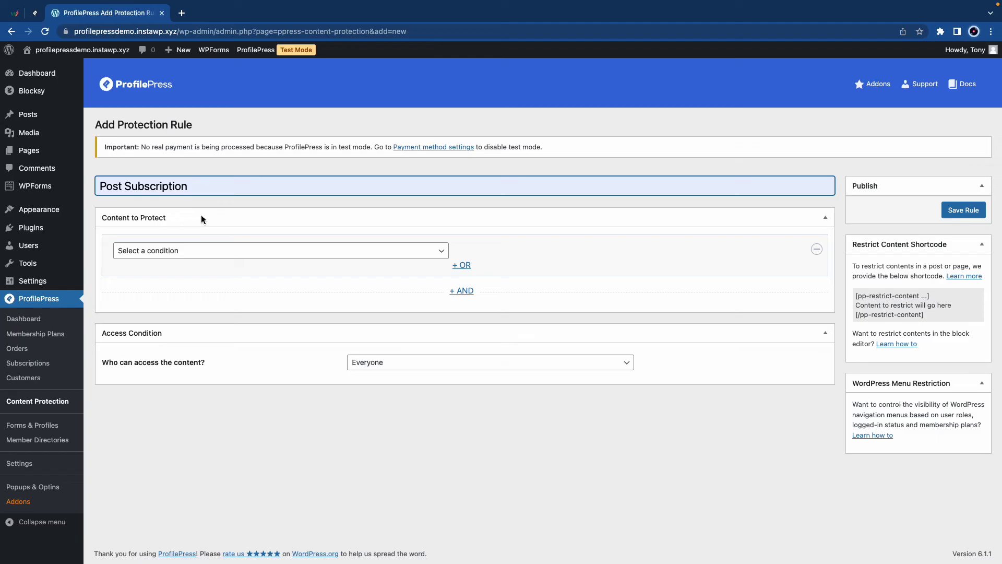
pyautogui.click(205, 252)
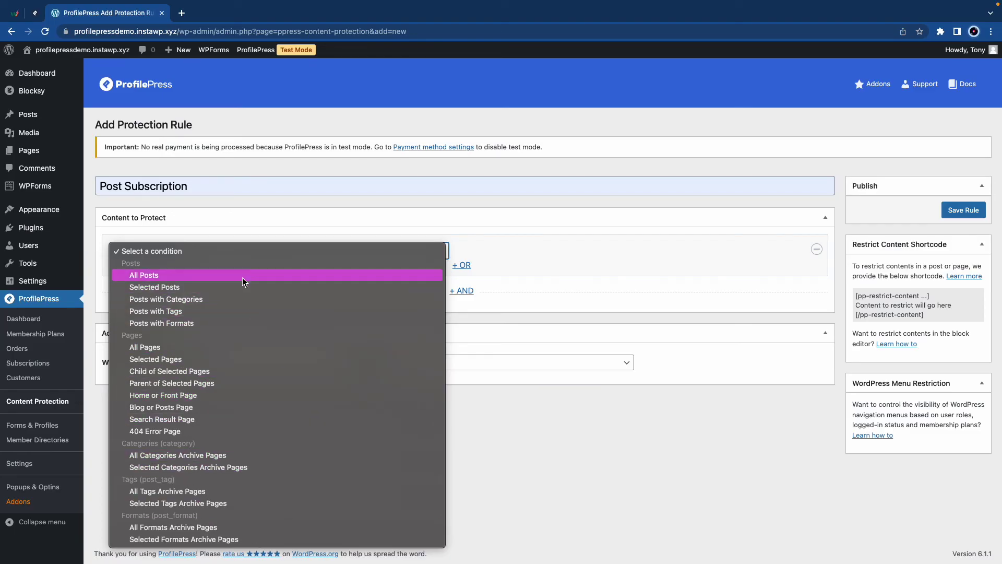
pyautogui.click(224, 288)
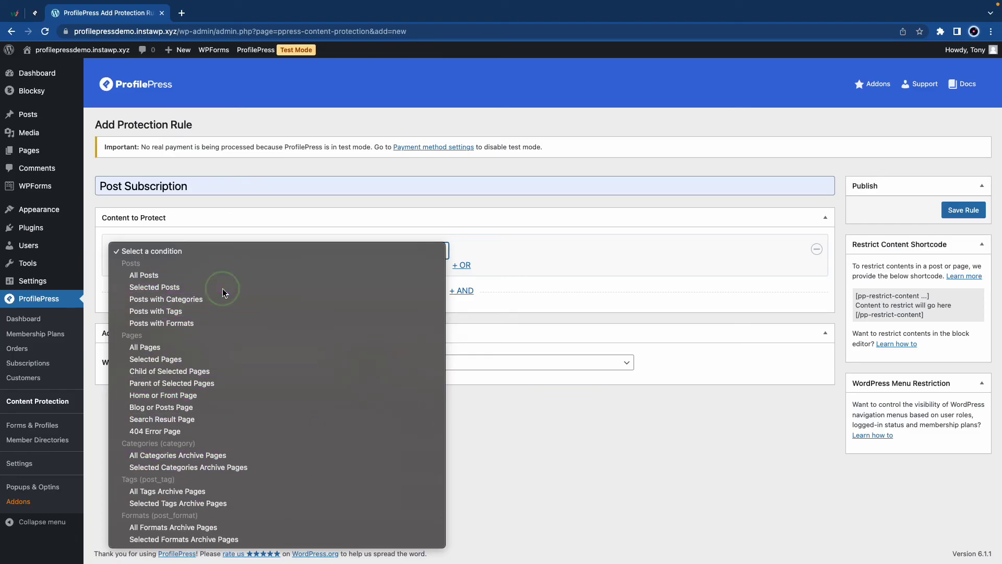
pyautogui.click(481, 251)
pyautogui.click(487, 267)
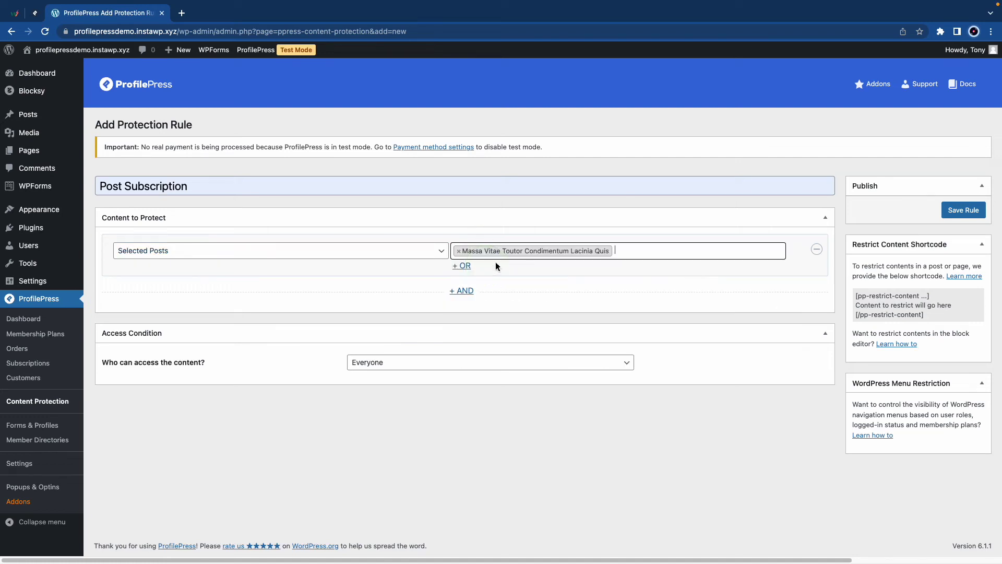
pyautogui.click(650, 250)
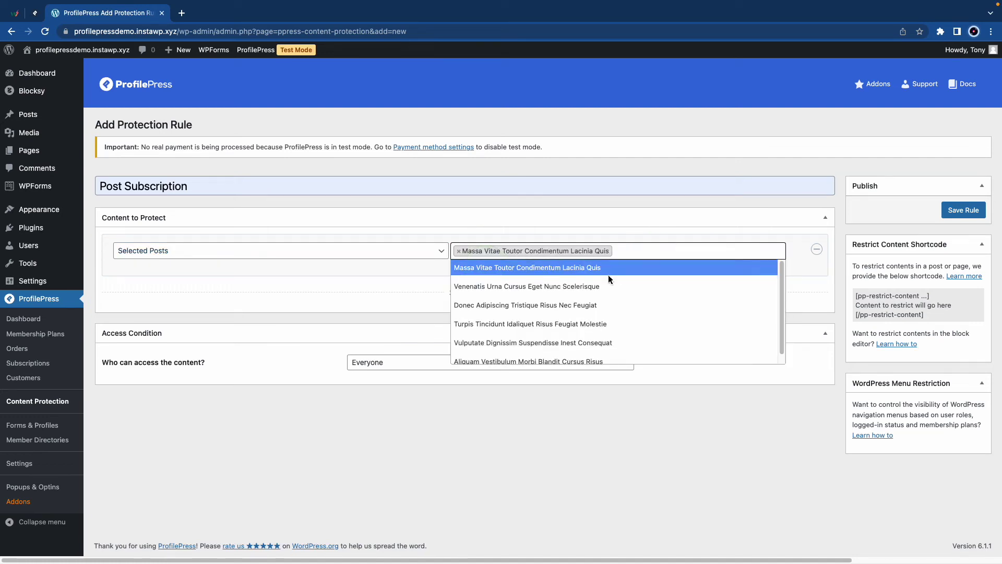
pyautogui.click(592, 286)
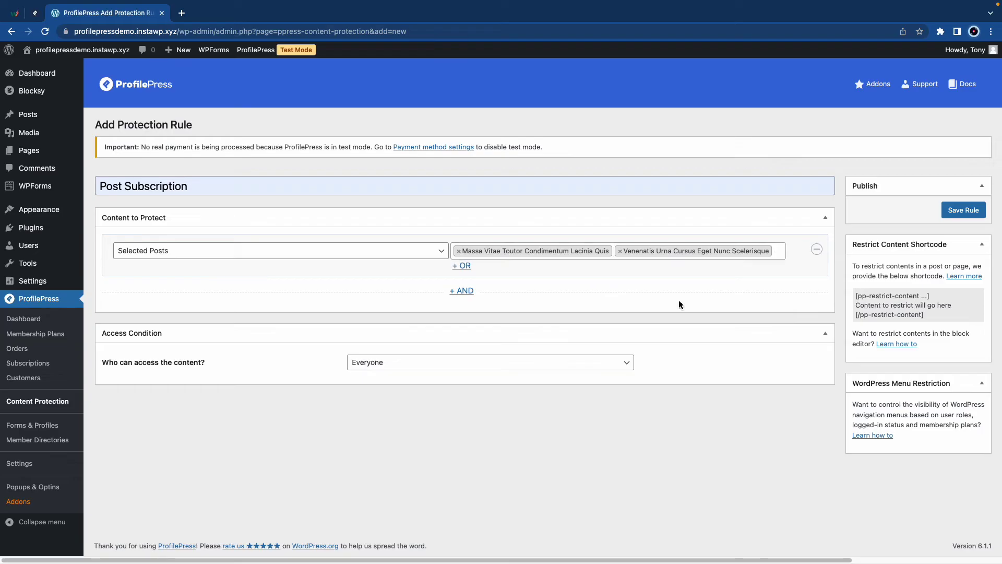
# - Limit access to logged-in users on the Premium plan with Premium, Editor and Administrator roles
pyautogui.click(545, 363)
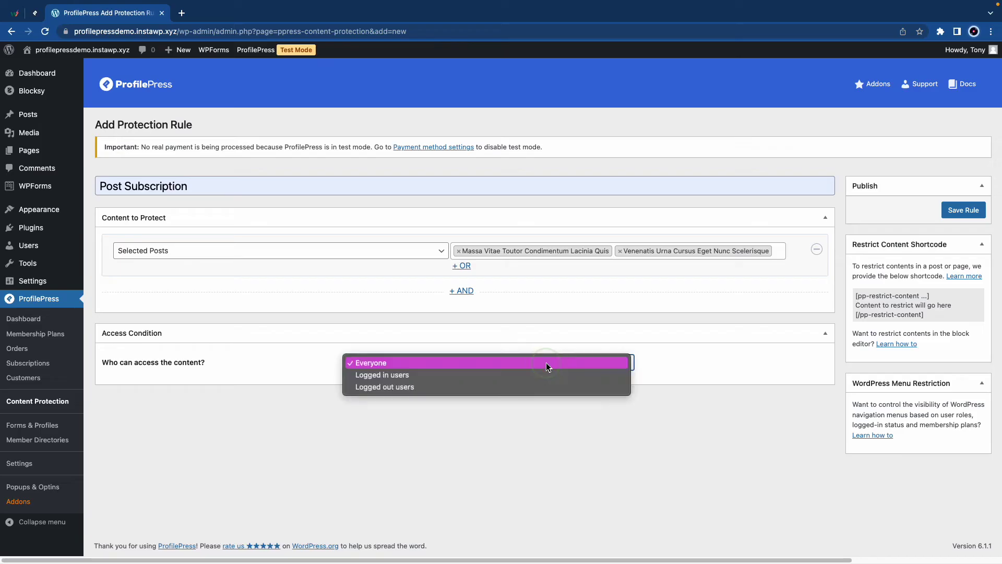
pyautogui.click(527, 377)
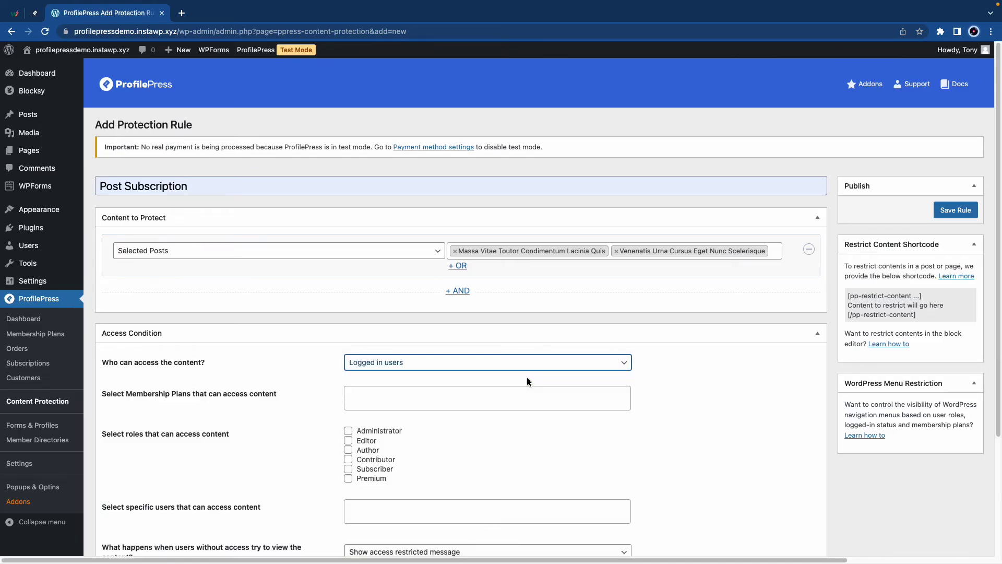
pyautogui.scroll(-2, 402, 389)
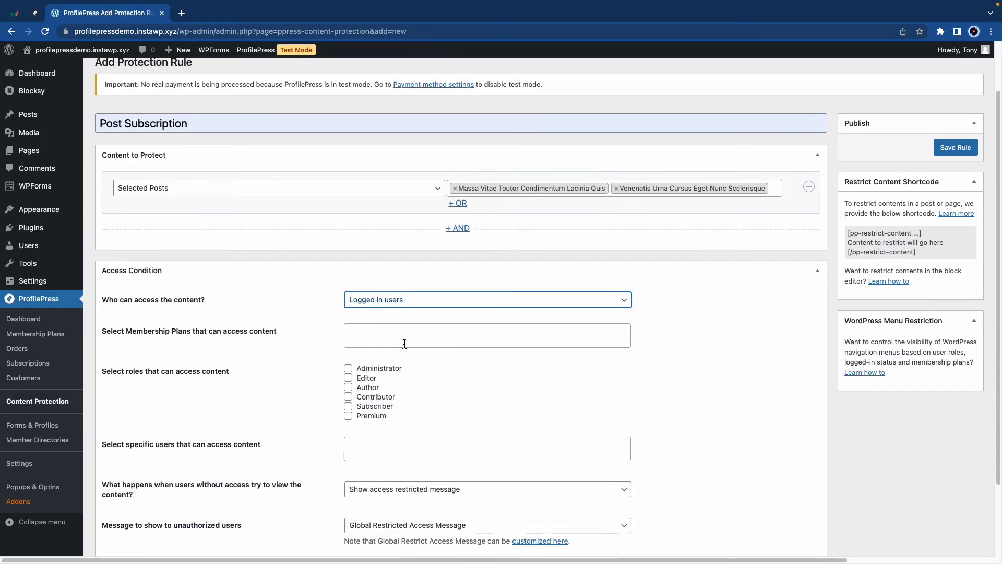
pyautogui.click(404, 341)
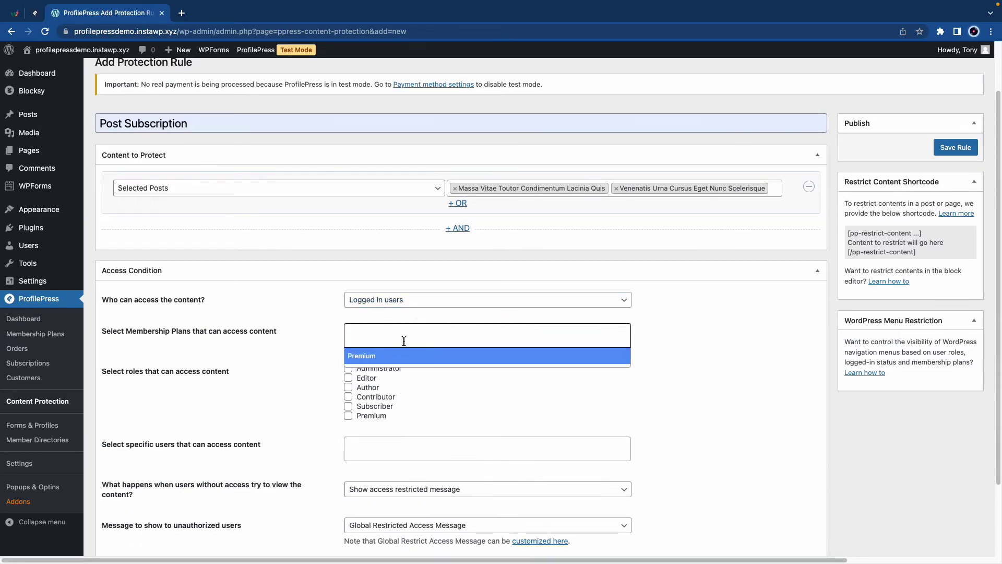
pyautogui.click(396, 358)
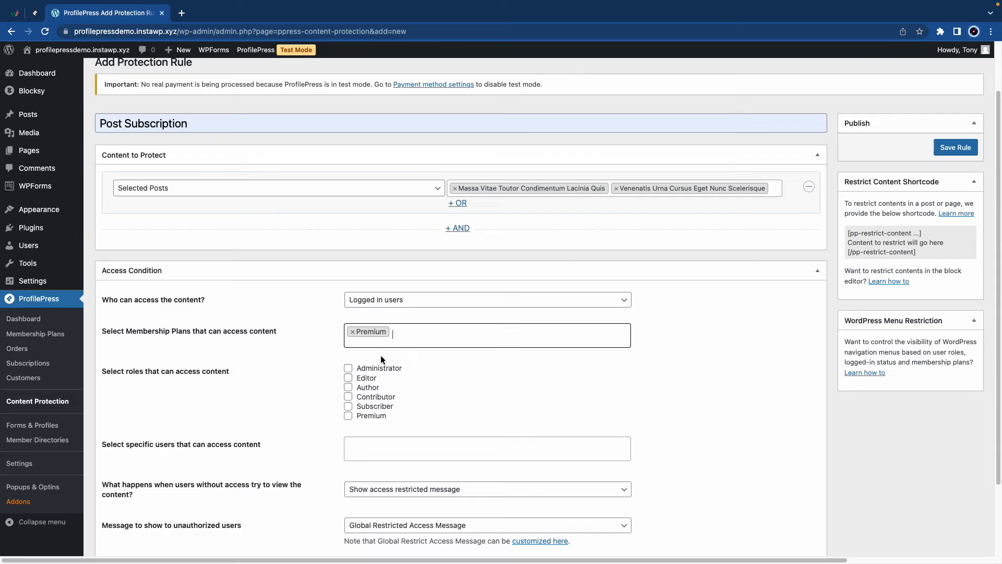
pyautogui.click(348, 416)
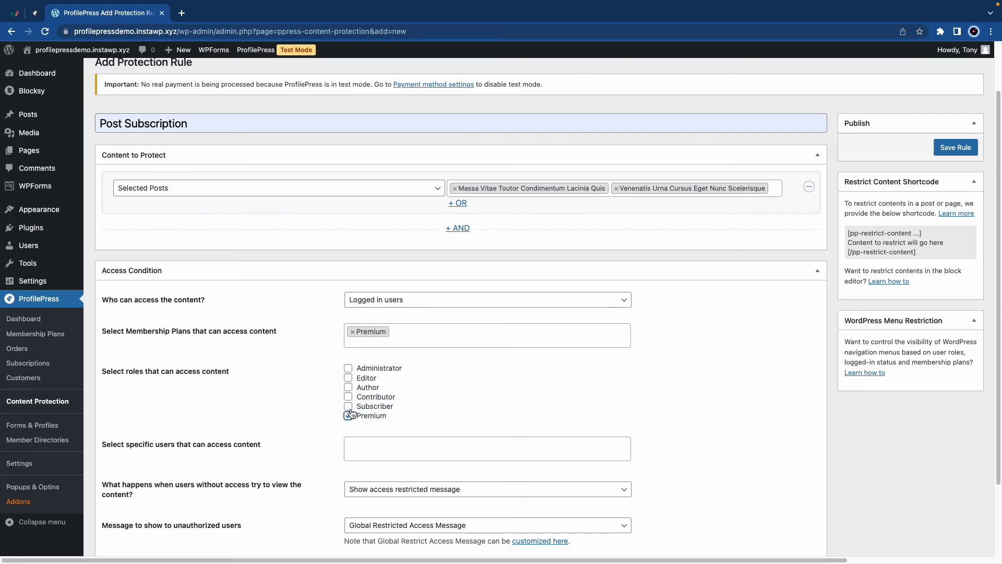
pyautogui.click(348, 377)
pyautogui.click(348, 368)
pyautogui.click(371, 449)
# - Show the custom message 'Subscribe to access this content' with style None, and save the rule
pyautogui.scroll(-2, 409, 446)
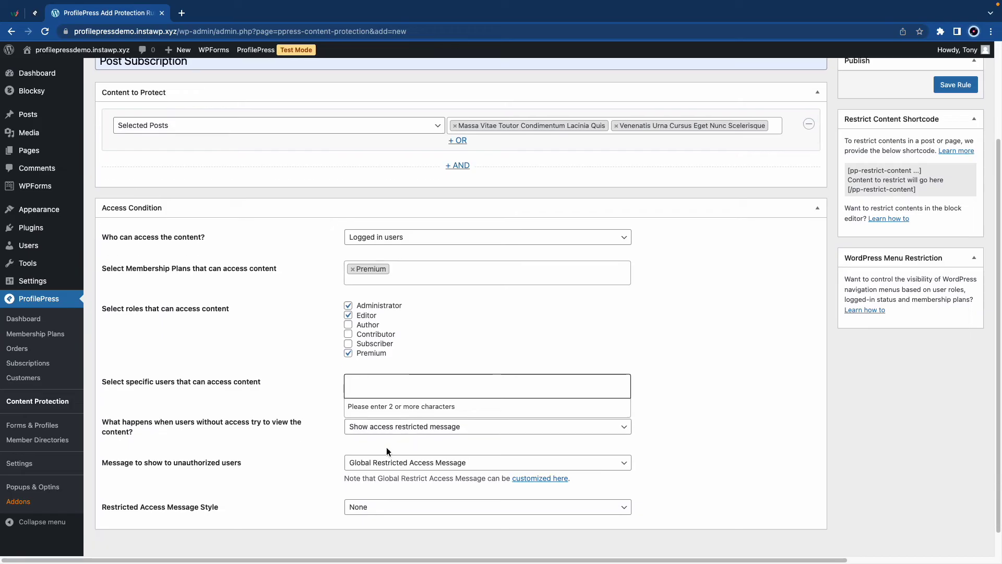
pyautogui.click(368, 432)
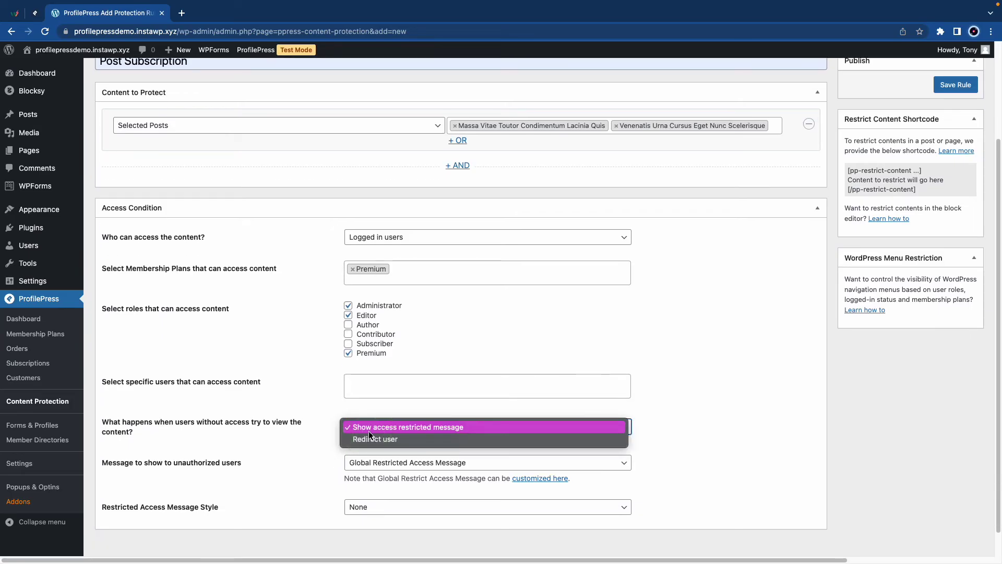
pyautogui.click(368, 464)
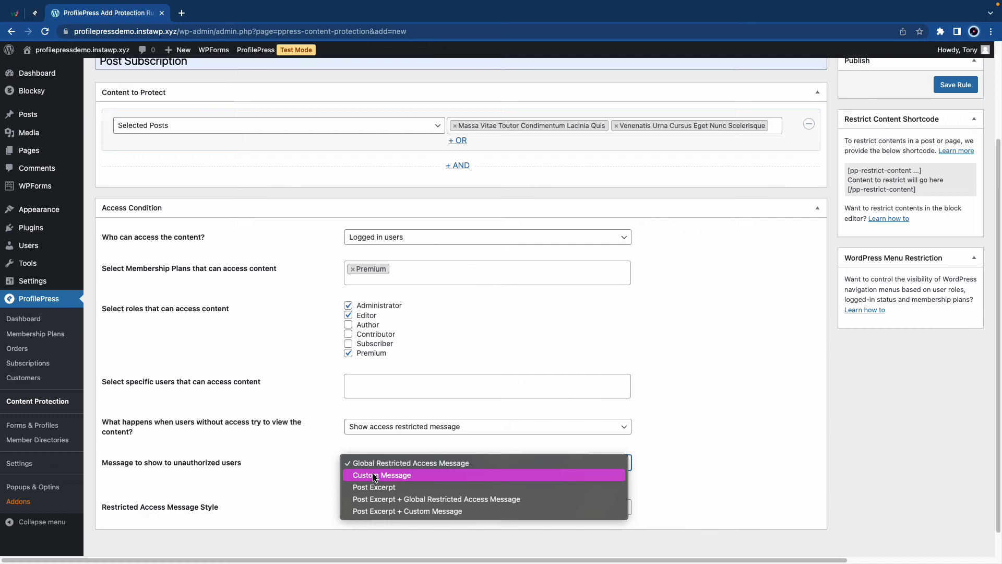
pyautogui.click(374, 476)
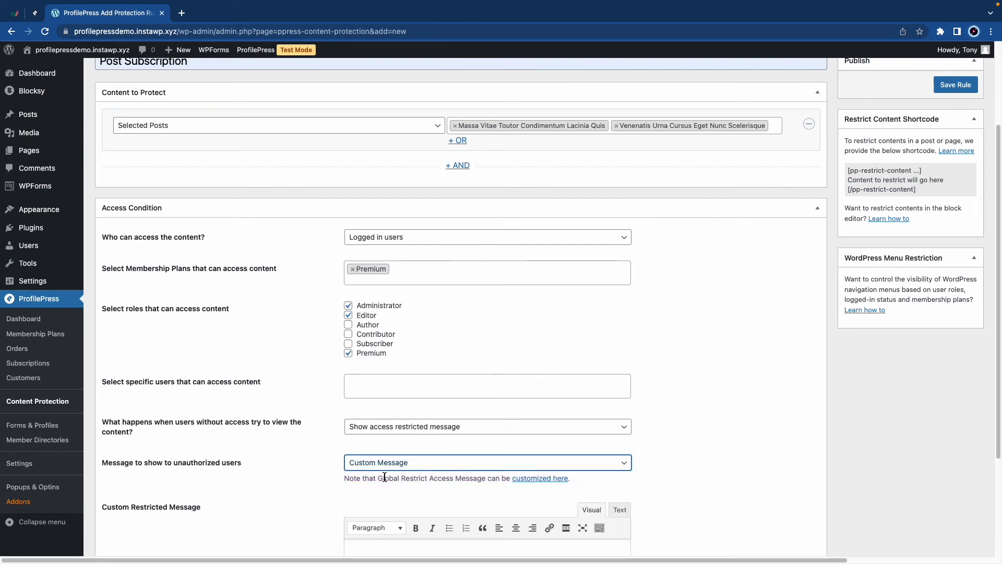
pyautogui.scroll(-3, 380, 515)
pyautogui.click(389, 445)
pyautogui.write('Subscribe to access this content.')
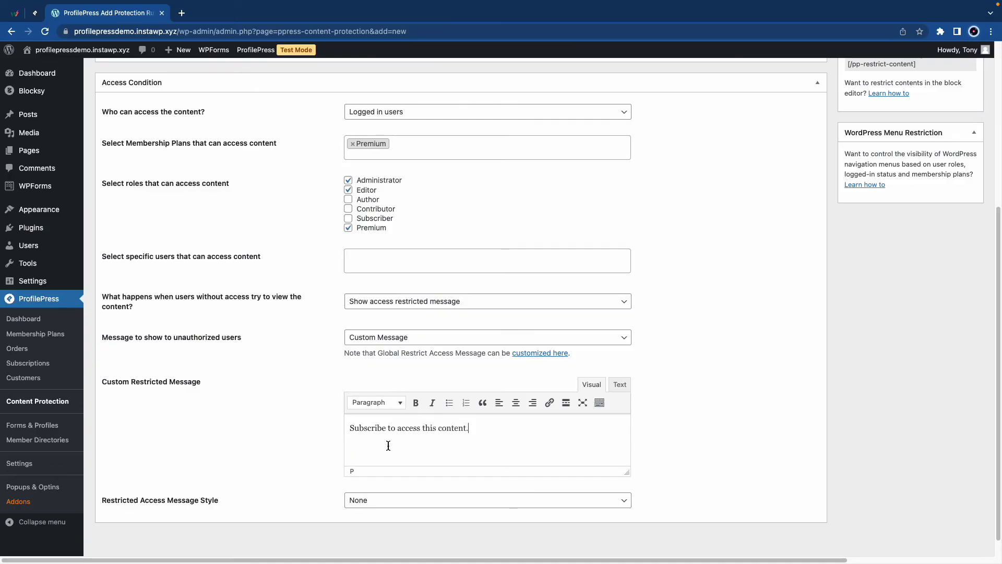
pyautogui.scroll(-1, 388, 445)
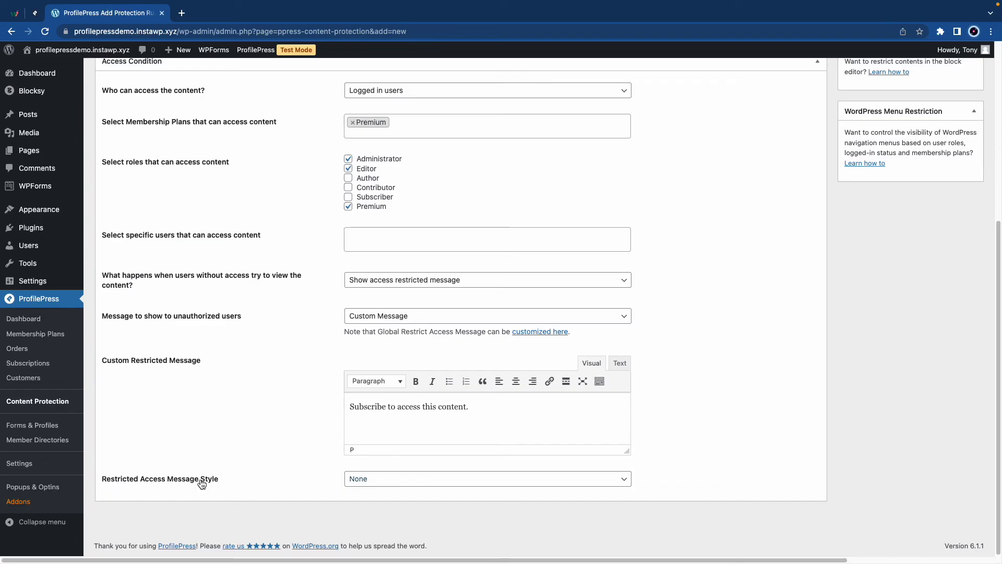
pyautogui.click(366, 479)
pyautogui.click(328, 472)
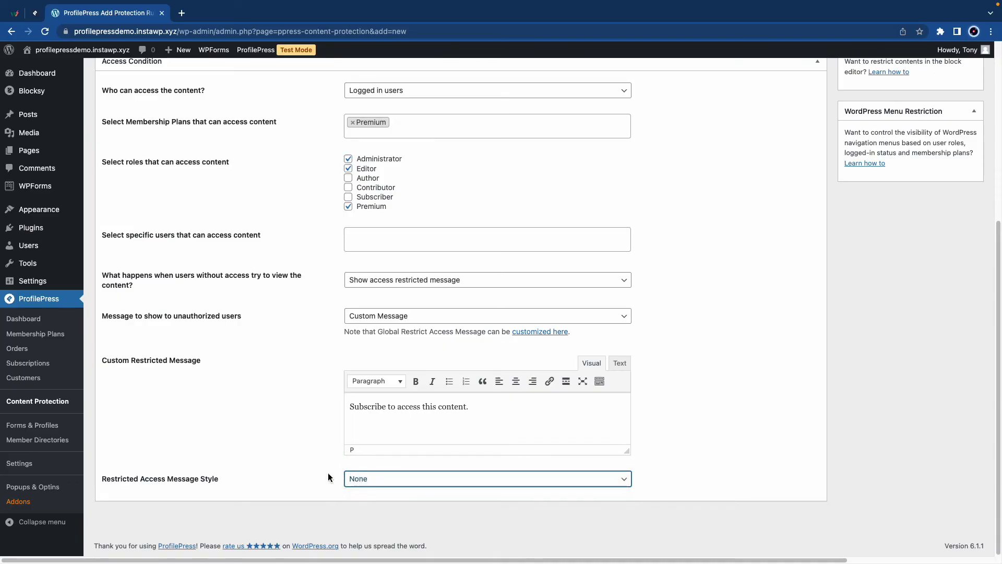
pyautogui.scroll(5, 492, 426)
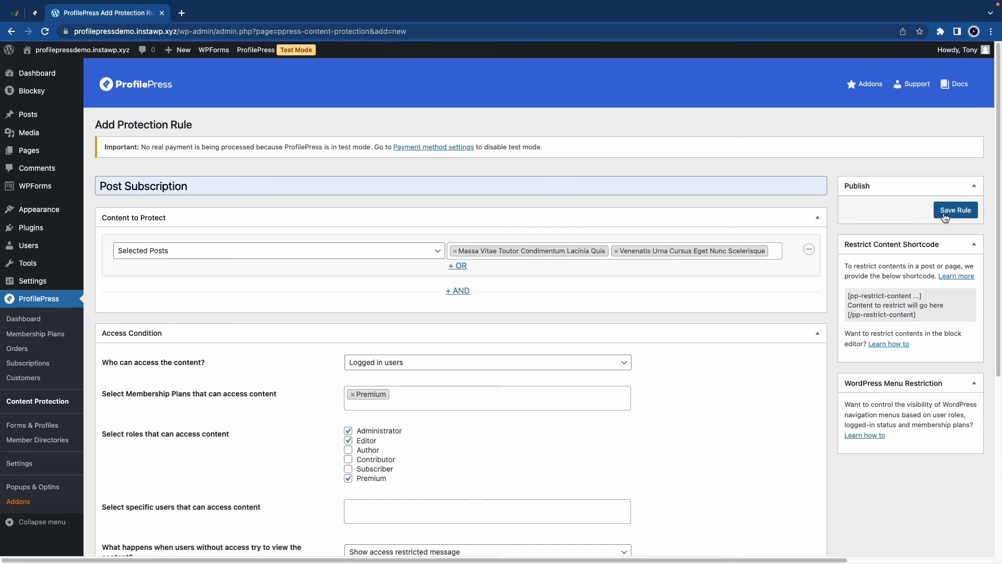
pyautogui.click(960, 211)
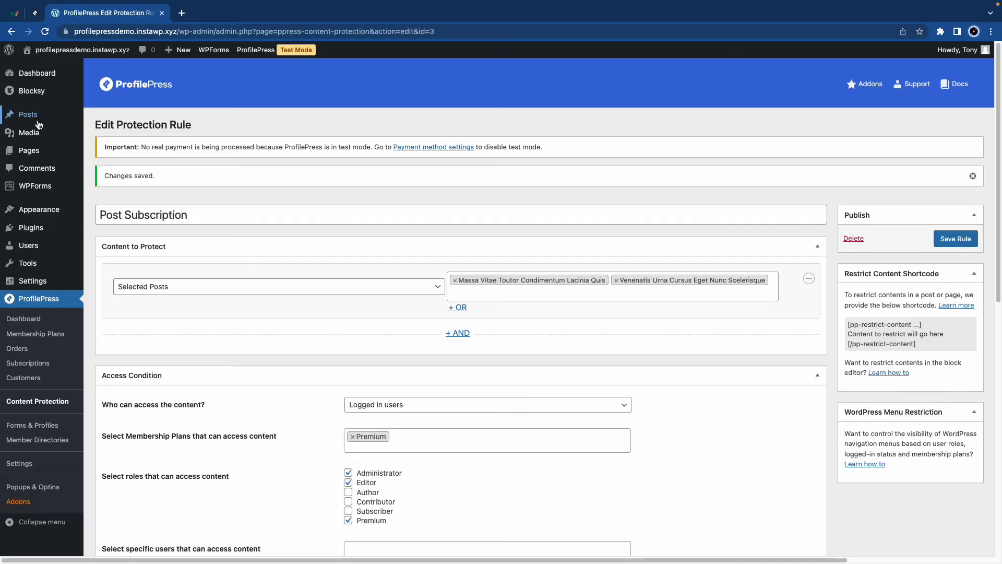
# - Open the WordPress Posts list in a new tab
pyautogui.moveTo(36, 118)
pyautogui.rightClick(133, 121)
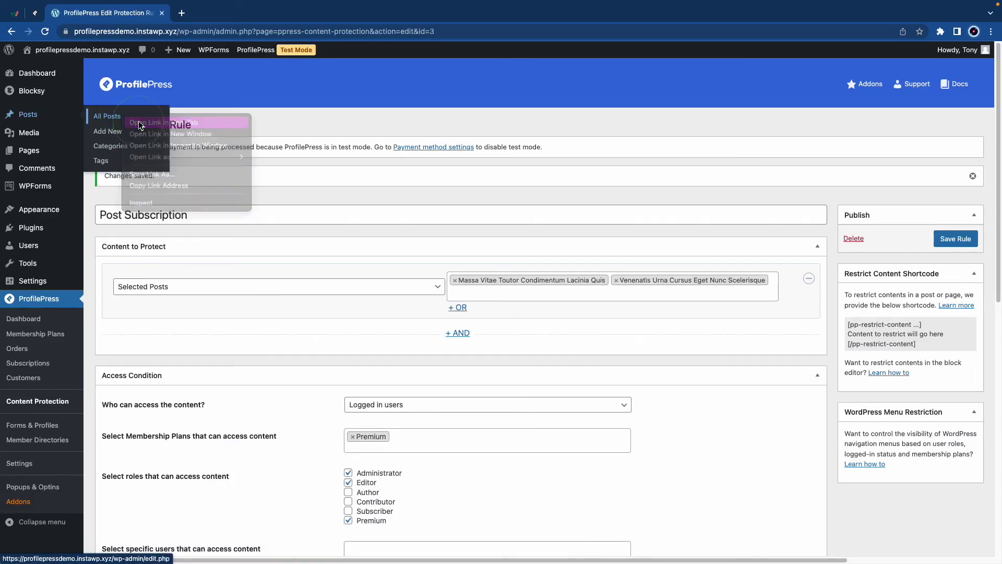
pyautogui.click(133, 122)
pyautogui.click(226, 14)
# - View the first post logged out in a private window, then close that window
pyautogui.moveTo(239, 183)
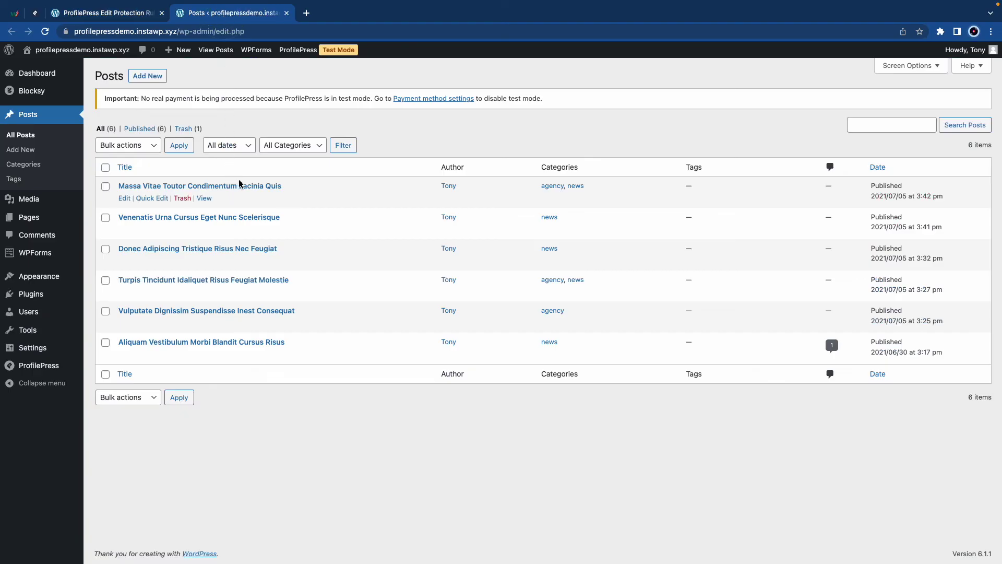
pyautogui.rightClick(207, 199)
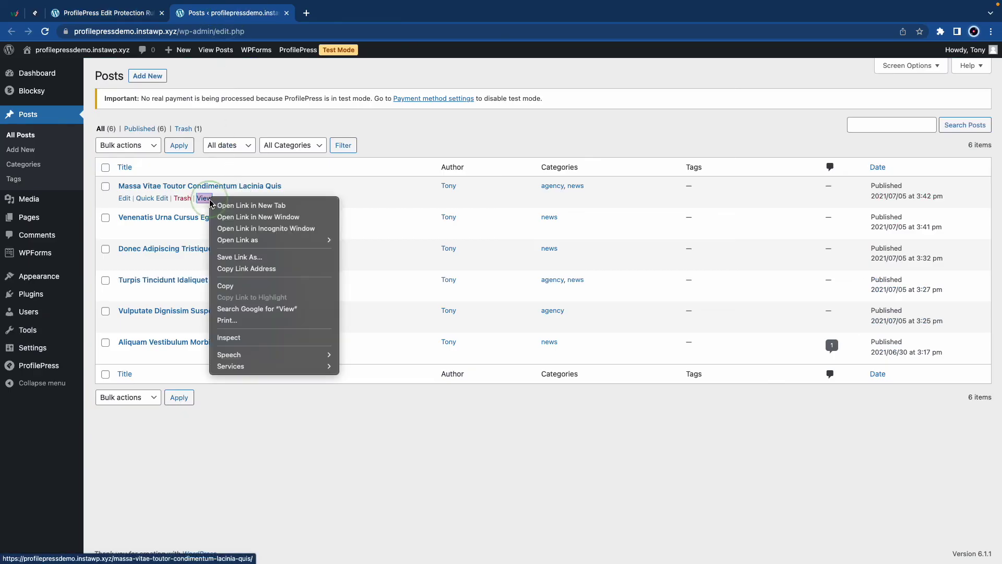
pyautogui.click(239, 228)
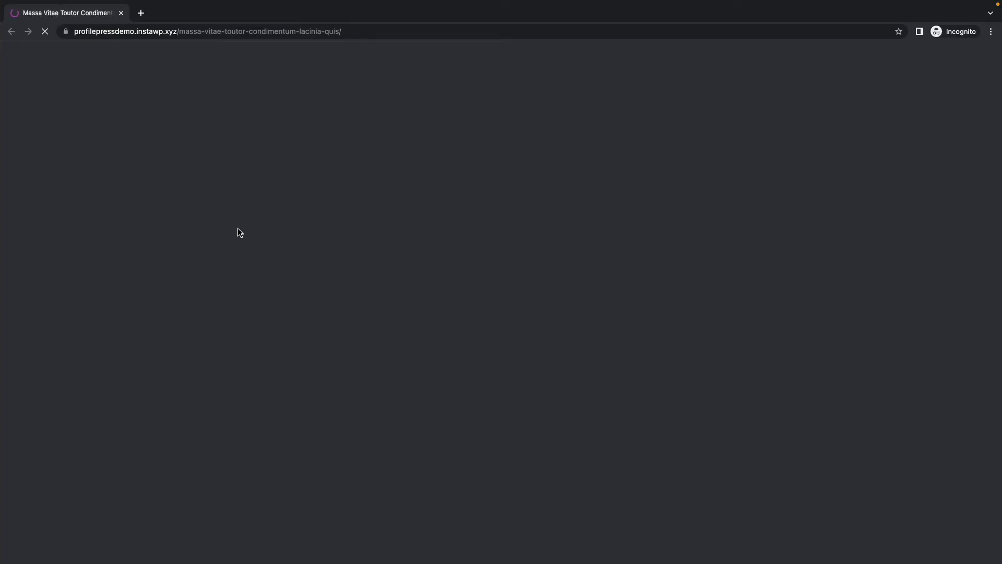
pyautogui.scroll(-3, 408, 247)
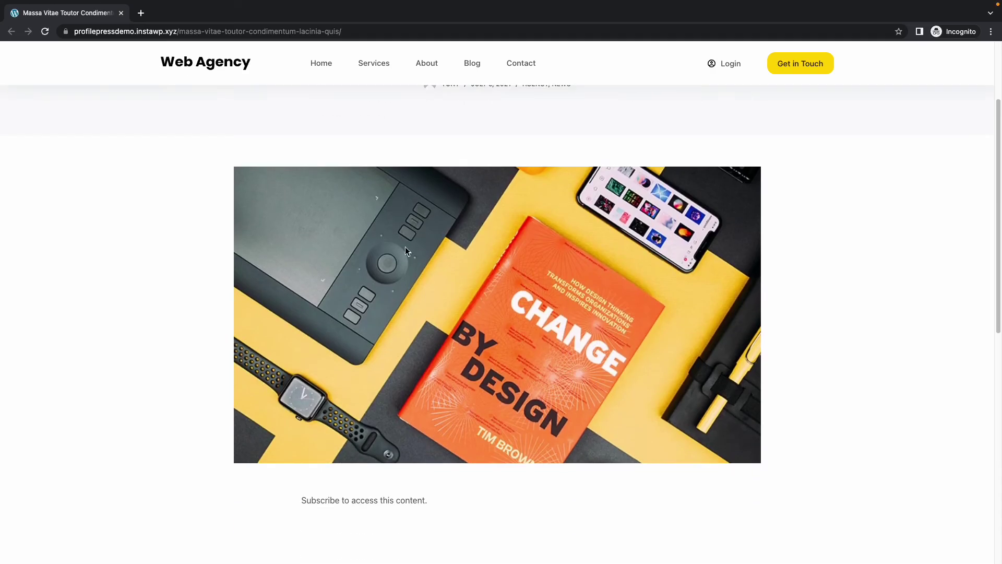
pyautogui.scroll(-3, 449, 260)
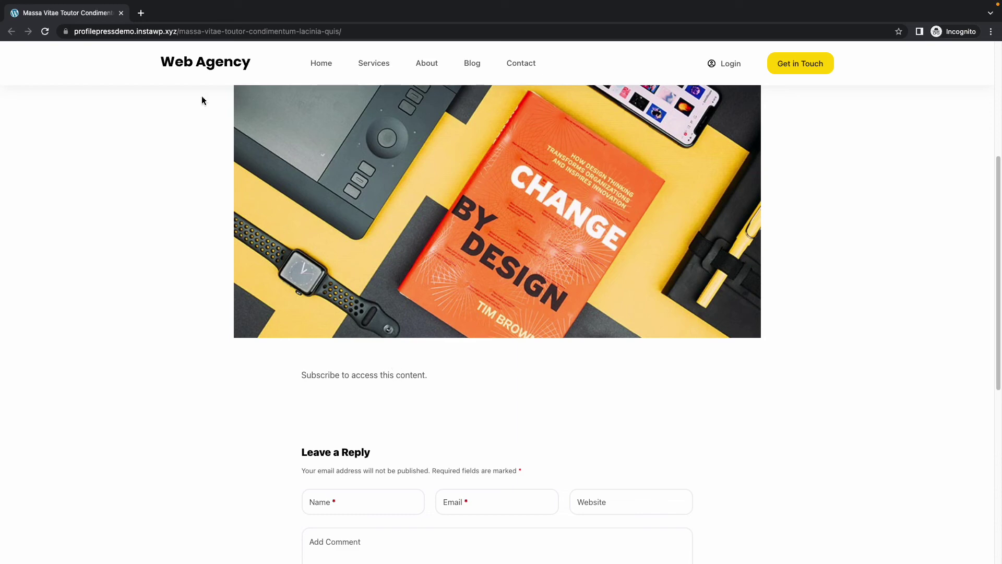
pyautogui.click(120, 14)
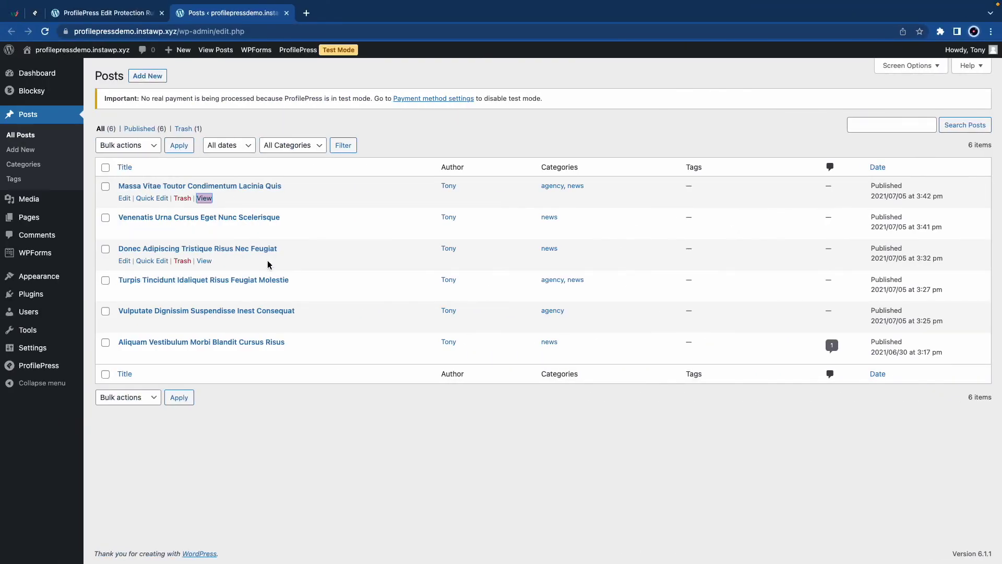
# - Preview the Default Member Directory, then create 'Directory 1' from the Gerbera template
pyautogui.moveTo(57, 366)
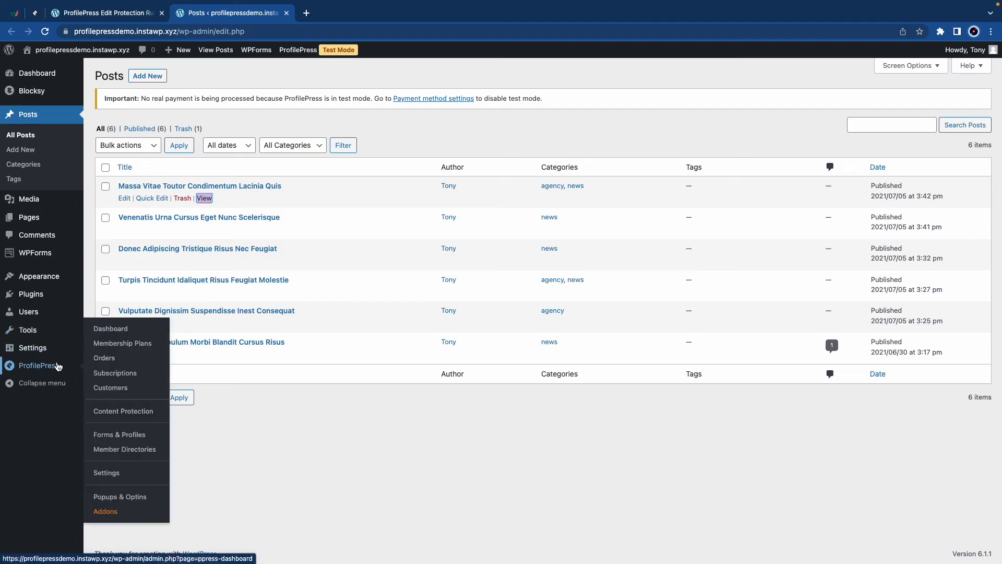
pyautogui.click(131, 449)
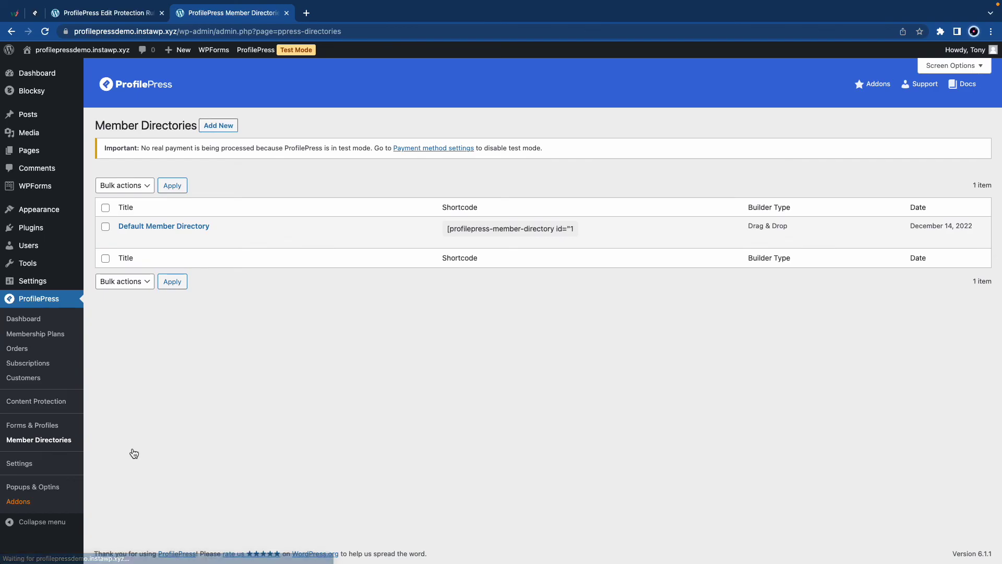
pyautogui.moveTo(175, 235)
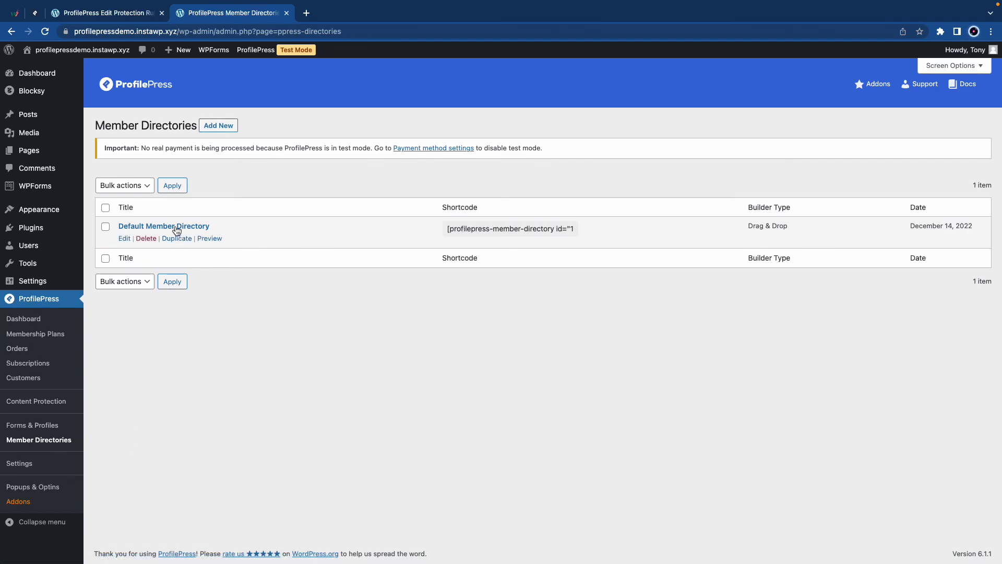
pyautogui.click(208, 238)
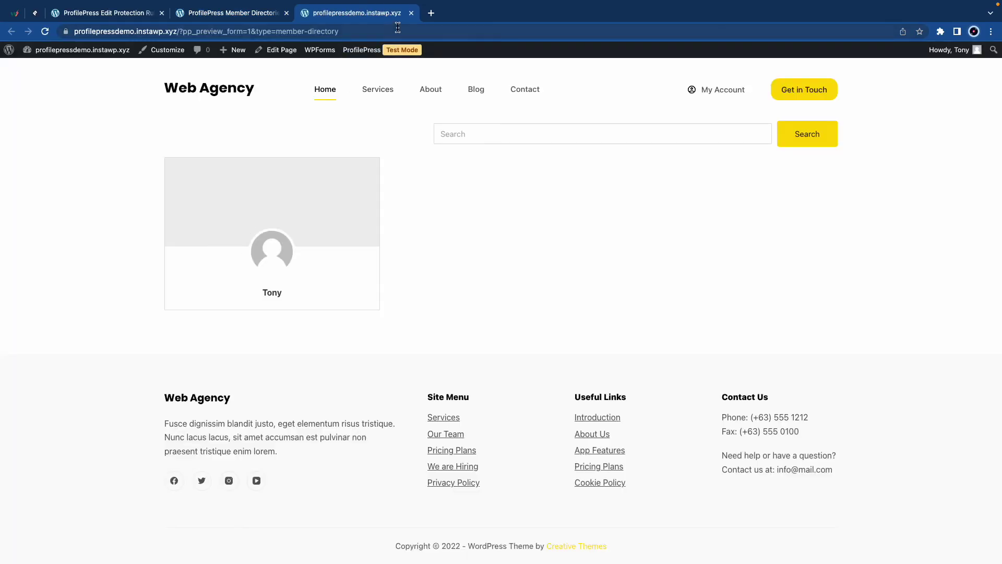
pyautogui.click(411, 13)
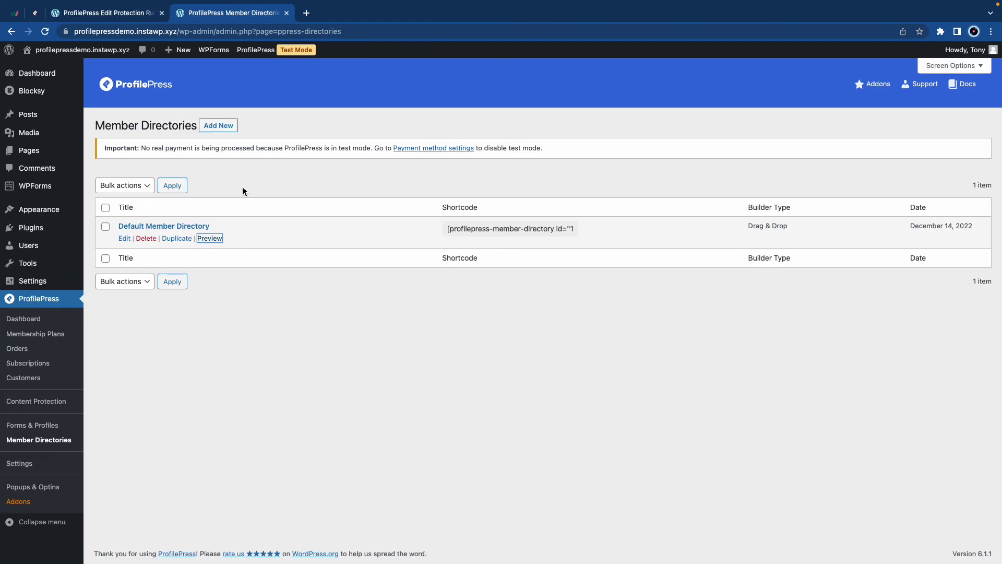
pyautogui.click(217, 126)
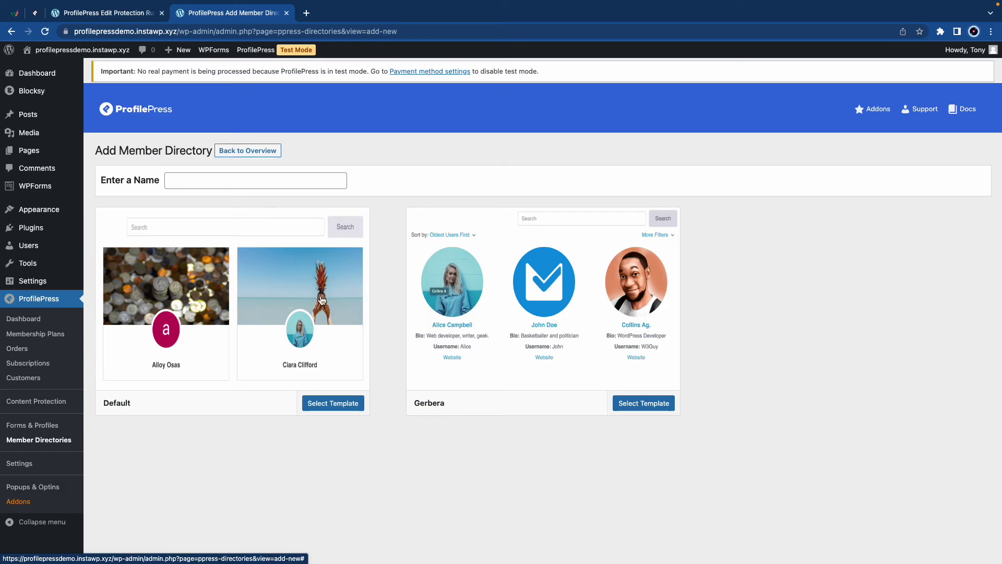
pyautogui.click(248, 186)
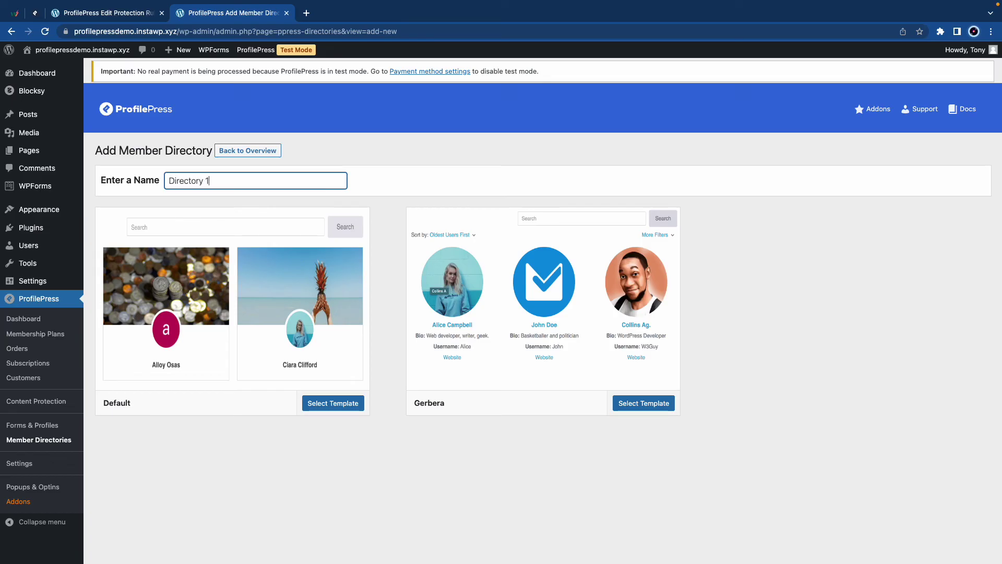
pyautogui.click(630, 404)
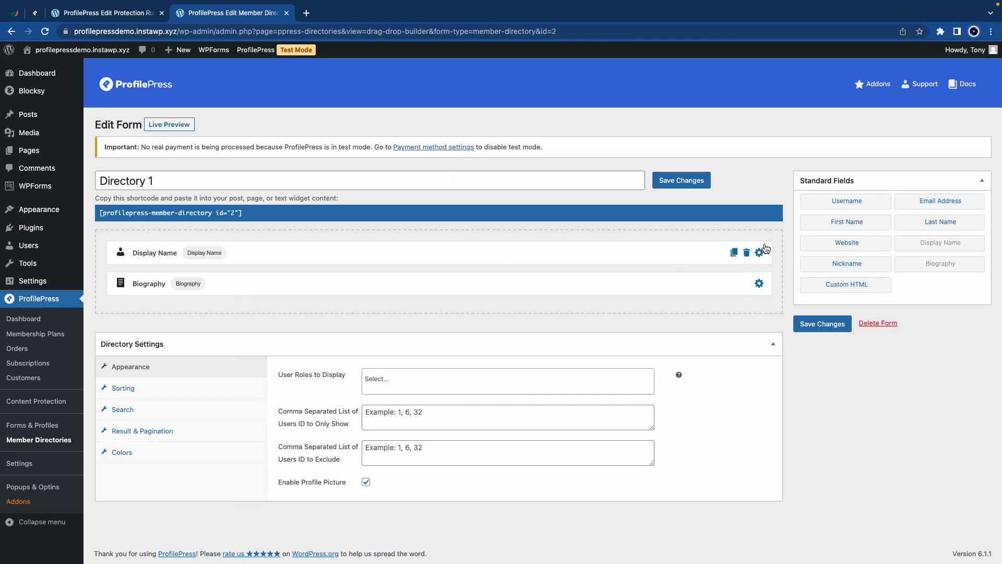
# - Add First Name, Last Name and Website fields and remove Display Name from the directory
pyautogui.moveTo(851, 224); pyautogui.dragTo(245, 287)
pyautogui.moveTo(923, 225); pyautogui.dragTo(242, 258)
pyautogui.click(738, 253)
pyautogui.press('Return')
pyautogui.moveTo(246, 320); pyautogui.dragTo(245, 255)
pyautogui.moveTo(835, 242); pyautogui.dragTo(263, 355)
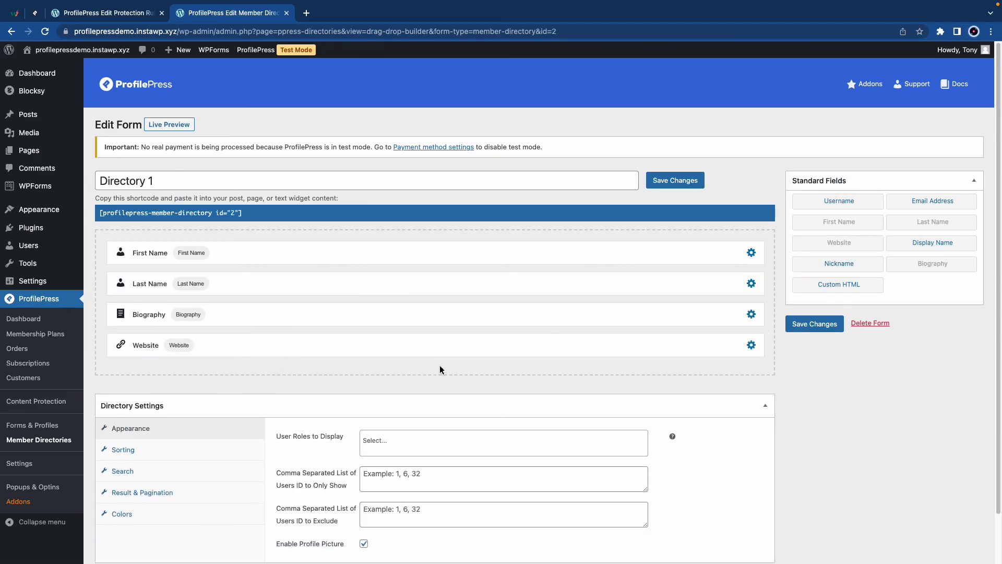
# - Display members with the Premium and Subscriber roles
pyautogui.click(437, 446)
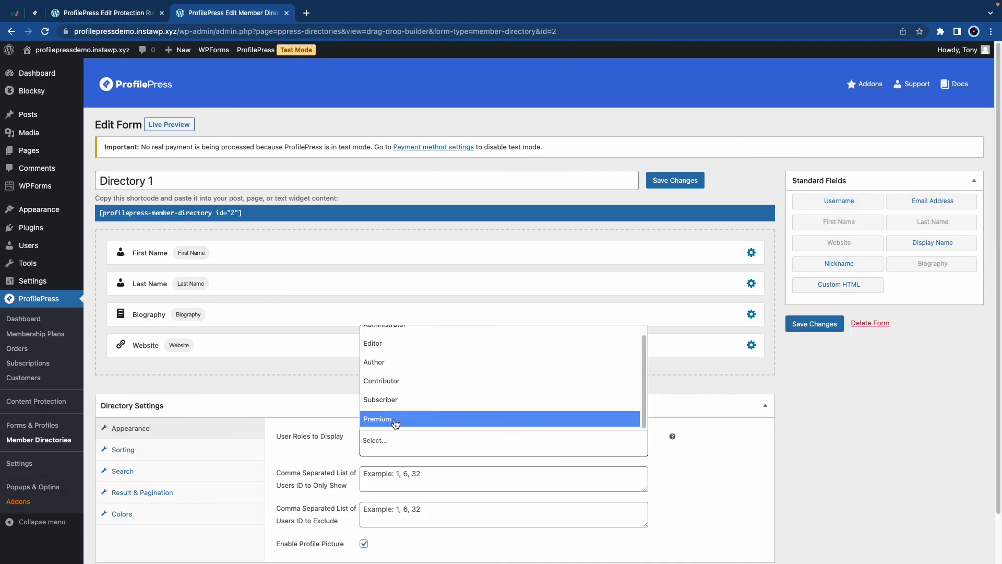
pyautogui.click(422, 417)
pyautogui.click(426, 447)
pyautogui.scroll(-1, 412, 383)
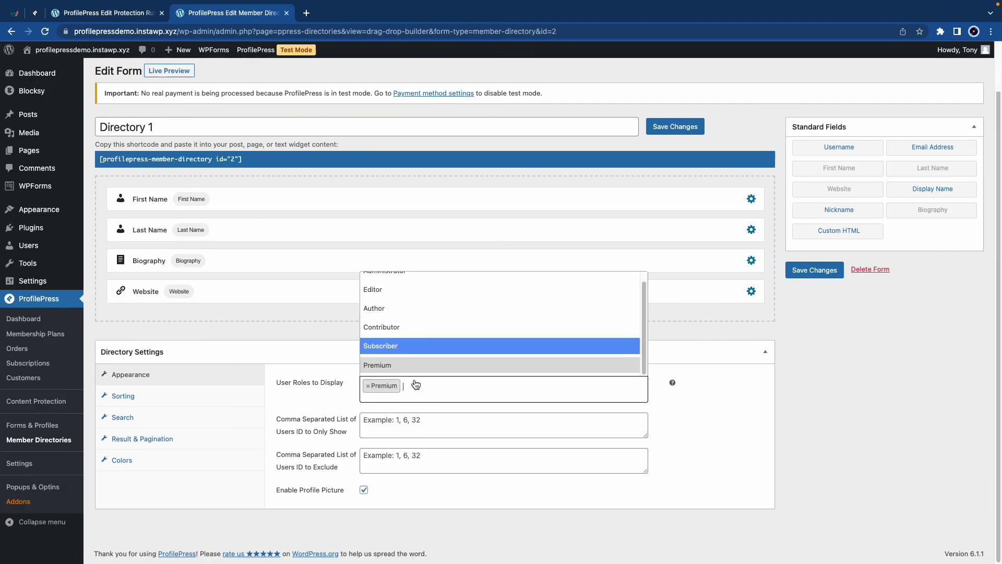
pyautogui.click(410, 351)
pyautogui.scroll(1, 412, 366)
pyautogui.scroll(-1, 467, 407)
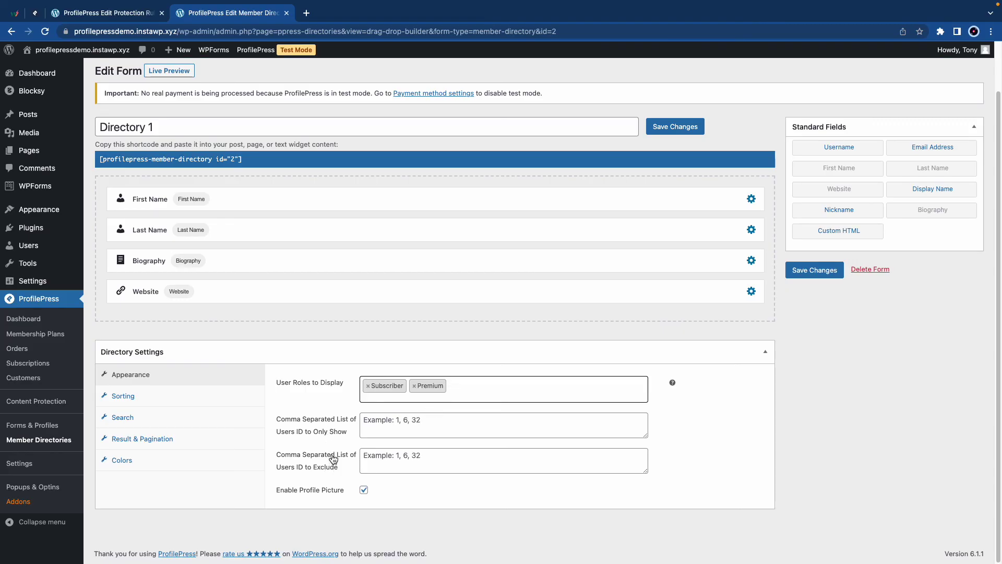
# - Set the active pagination background to green, save the directory, and copy its shortcode
pyautogui.click(160, 396)
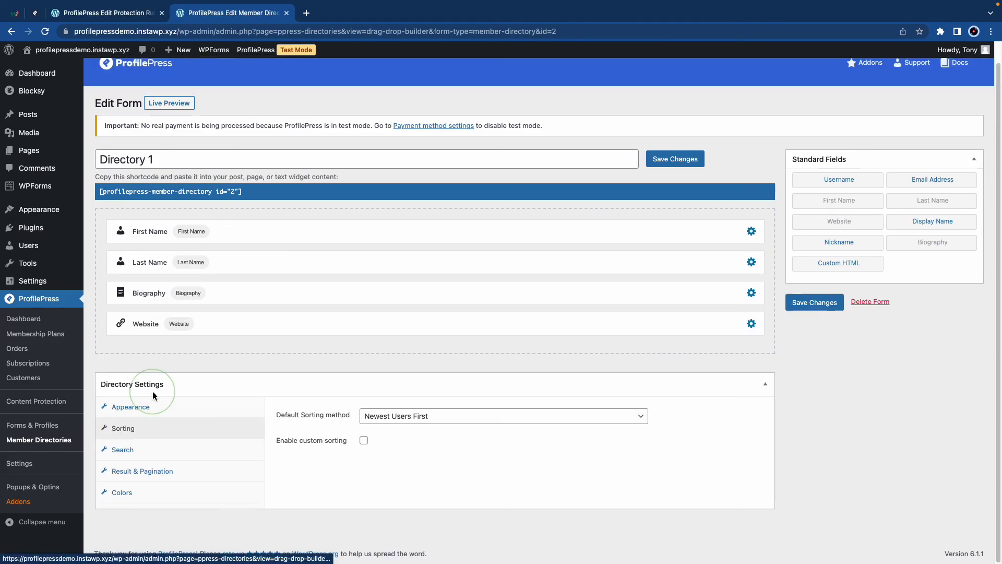
pyautogui.click(183, 452)
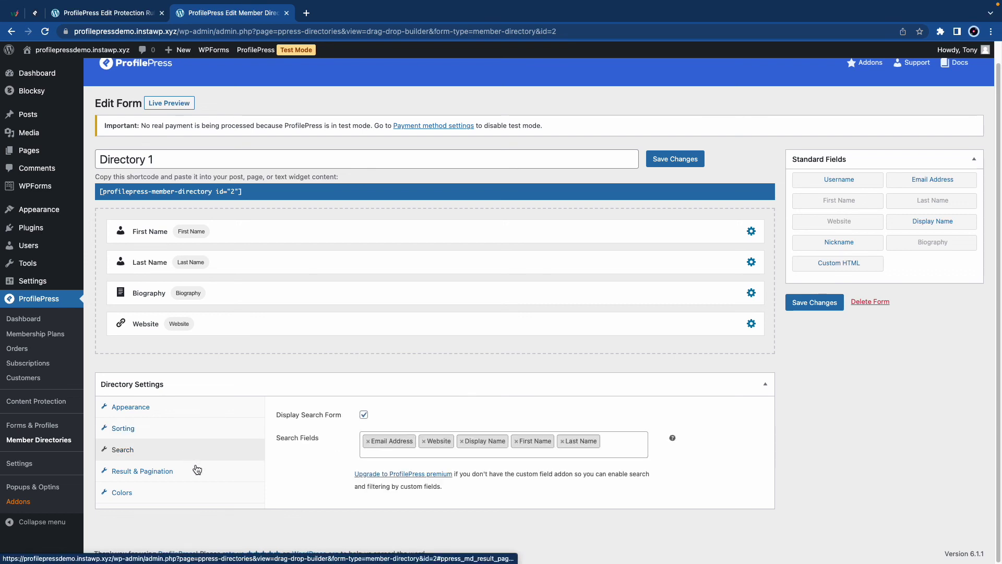
pyautogui.click(199, 473)
pyautogui.scroll(-1, 197, 472)
pyautogui.click(197, 445)
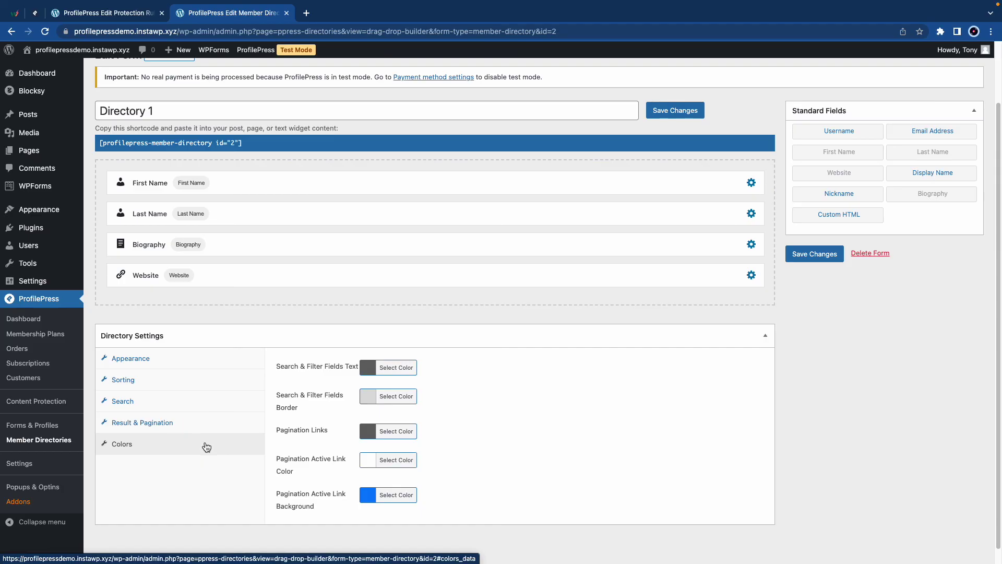
pyautogui.click(376, 493)
pyautogui.scroll(-1, 376, 494)
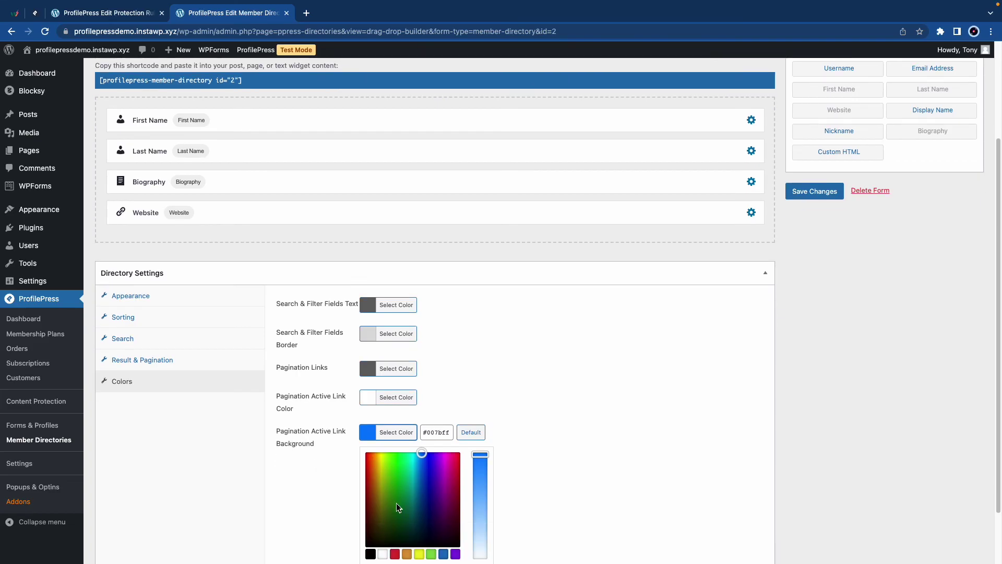
pyautogui.click(397, 484)
pyautogui.click(456, 408)
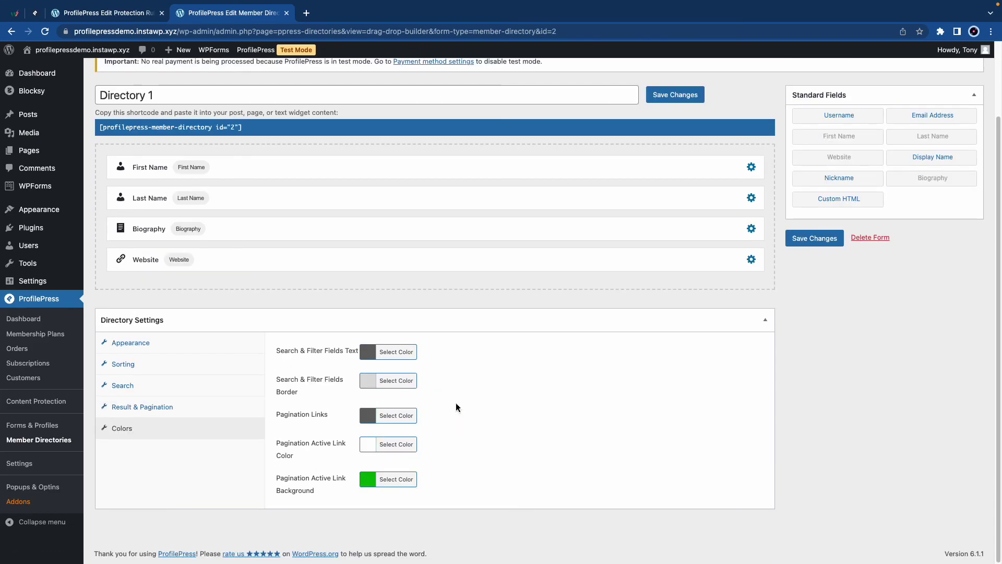
pyautogui.scroll(2, 452, 405)
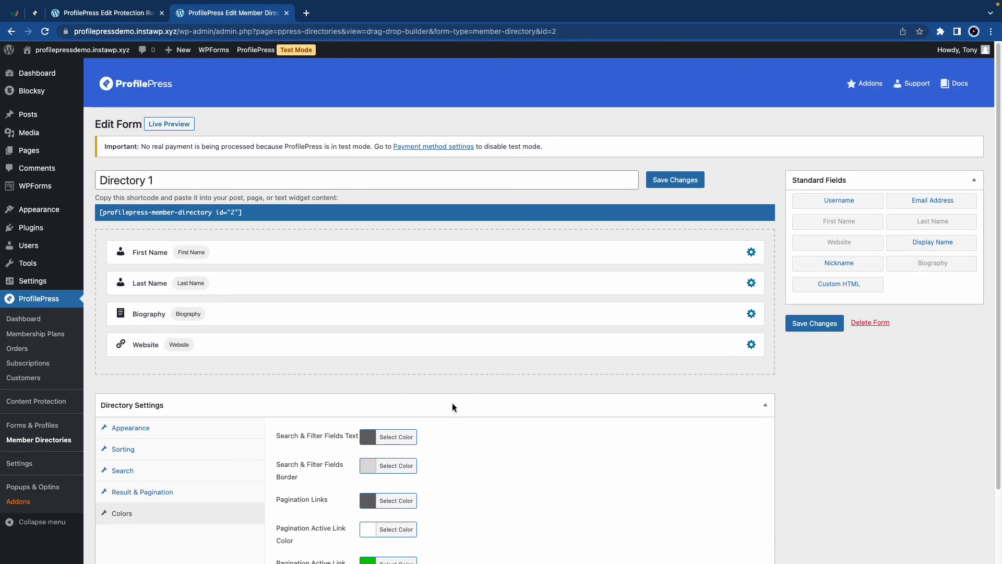
pyautogui.click(812, 324)
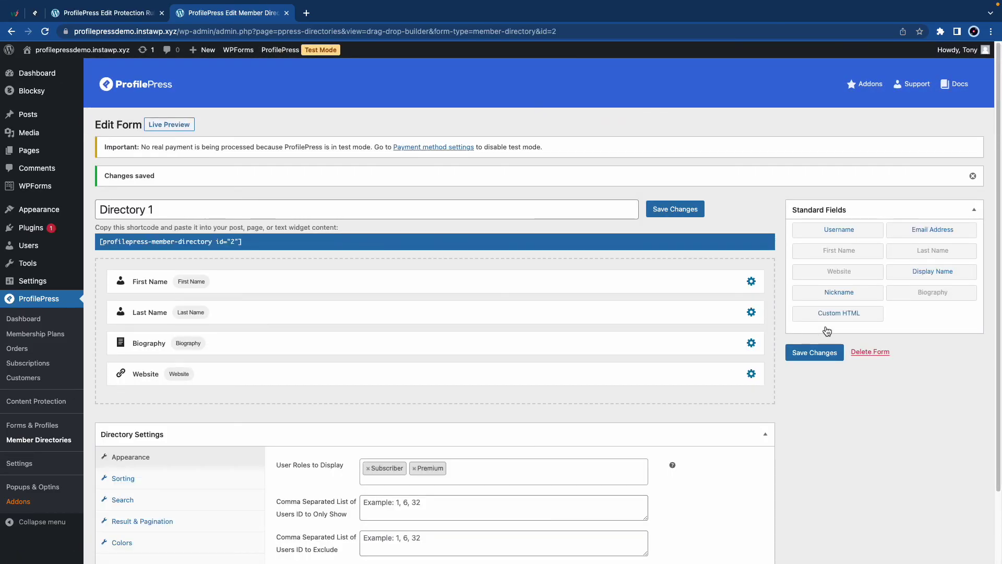
pyautogui.click(172, 241)
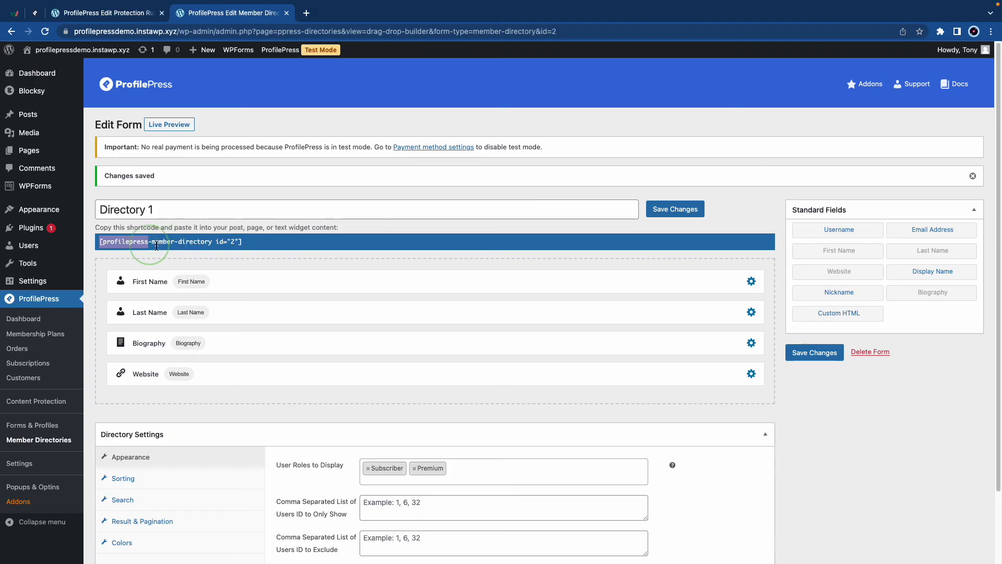
pyautogui.rightClick(209, 243)
# - Copy the directory shortcode into a new page titled 'Member Directory' opened in another tab
pyautogui.click(225, 262)
pyautogui.moveTo(208, 50)
pyautogui.rightClick(192, 89)
pyautogui.click(219, 98)
pyautogui.click(339, 15)
pyautogui.click(210, 120)
pyautogui.write('Member Directory')
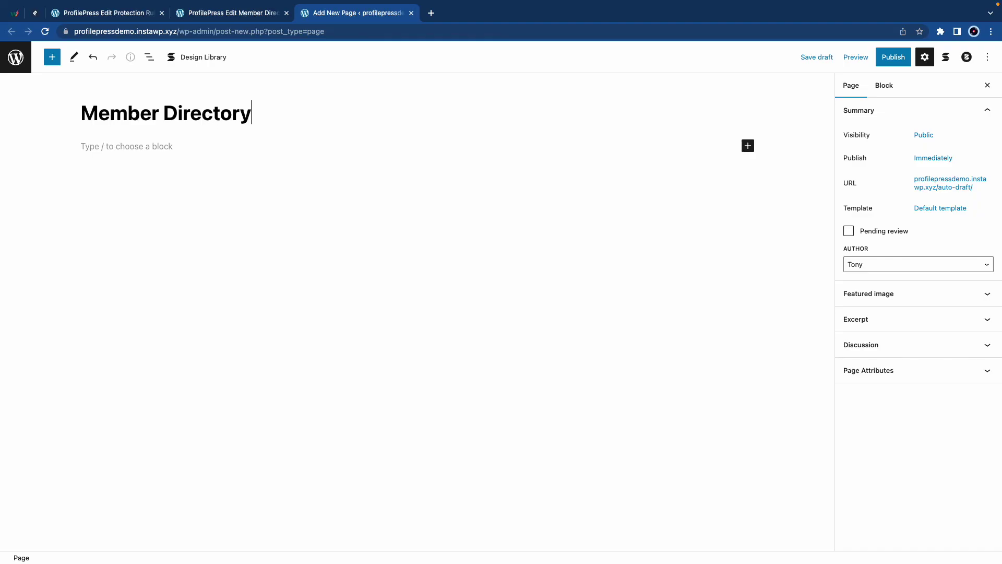
pyautogui.click(154, 146)
pyautogui.press('super+v')
# - Publish the Member Directory page and view the live page in an Incognito window
pyautogui.click(885, 63)
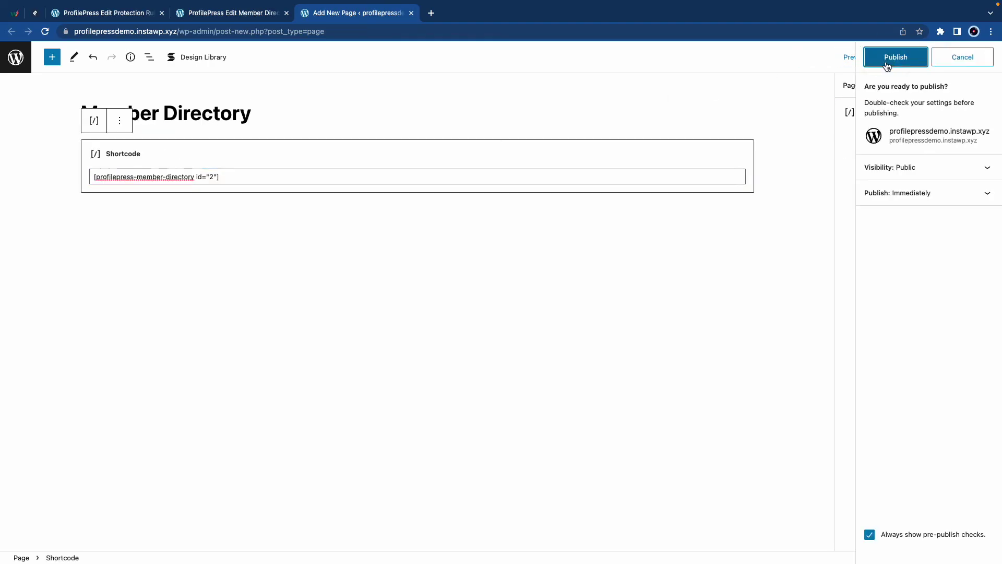
pyautogui.click(890, 59)
pyautogui.rightClick(107, 539)
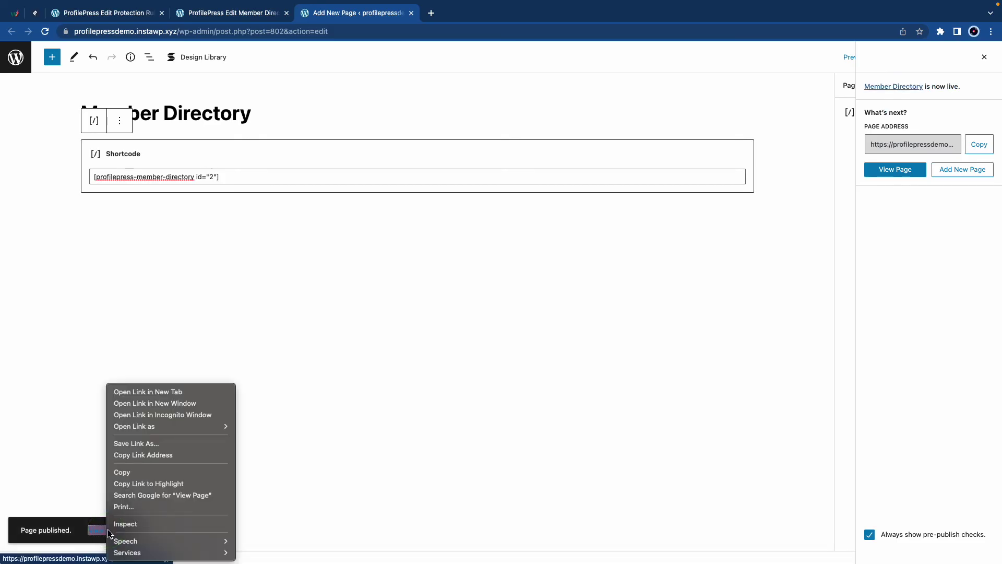
pyautogui.click(156, 414)
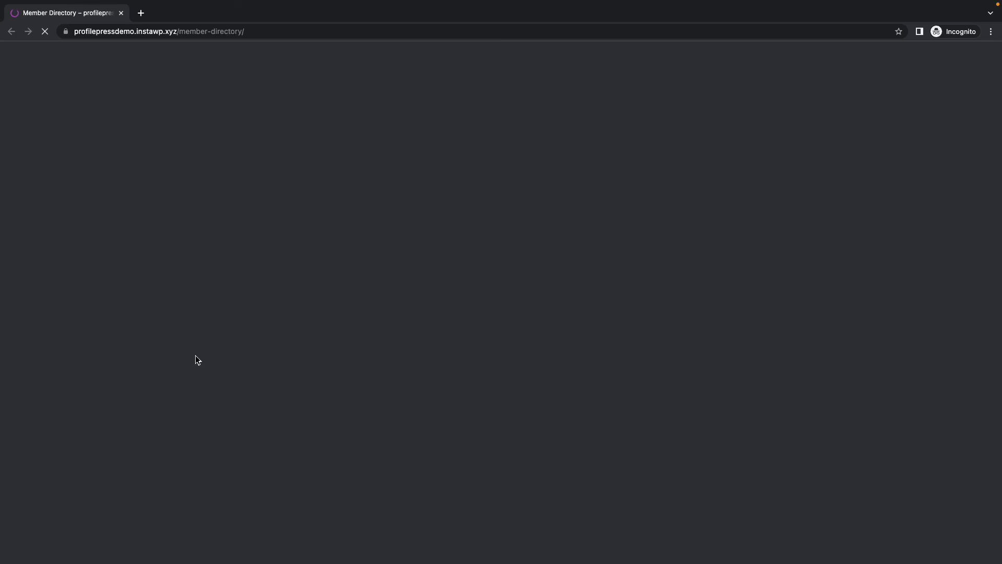